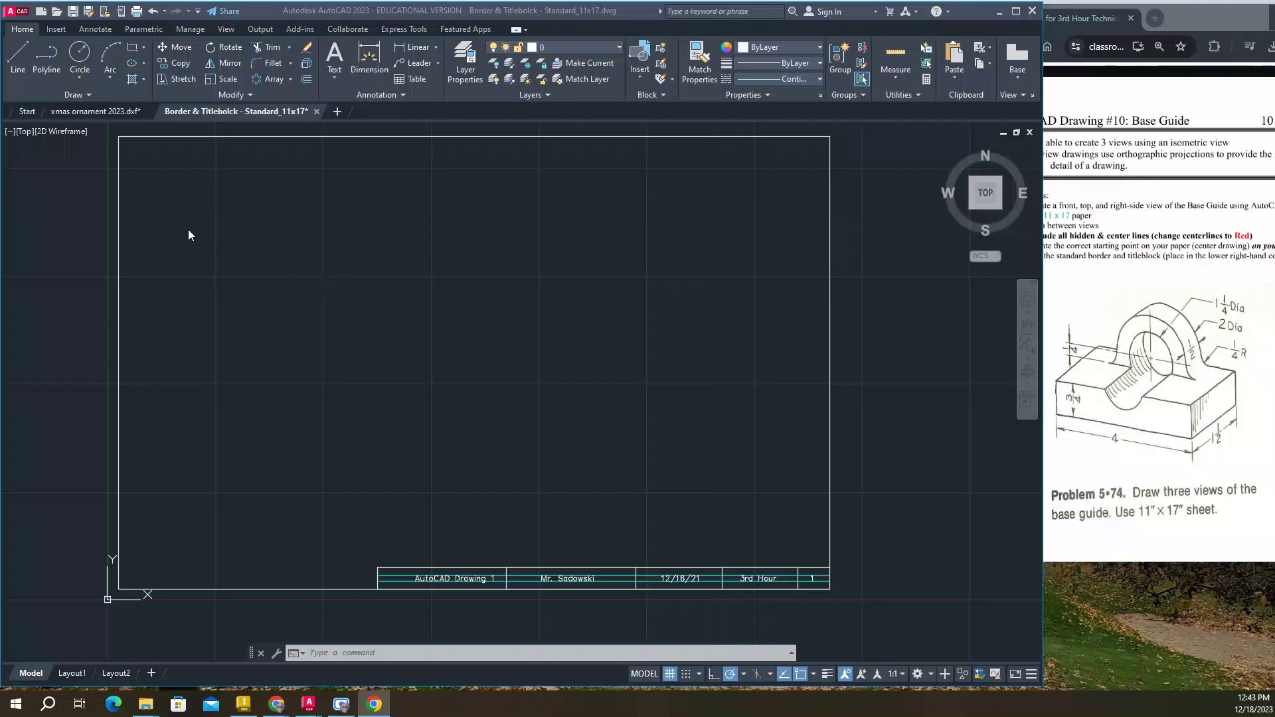
Draw the base guide's front-view rectangle with LINE, 4 wide by 0.75 tall.
left_click(885, 346)
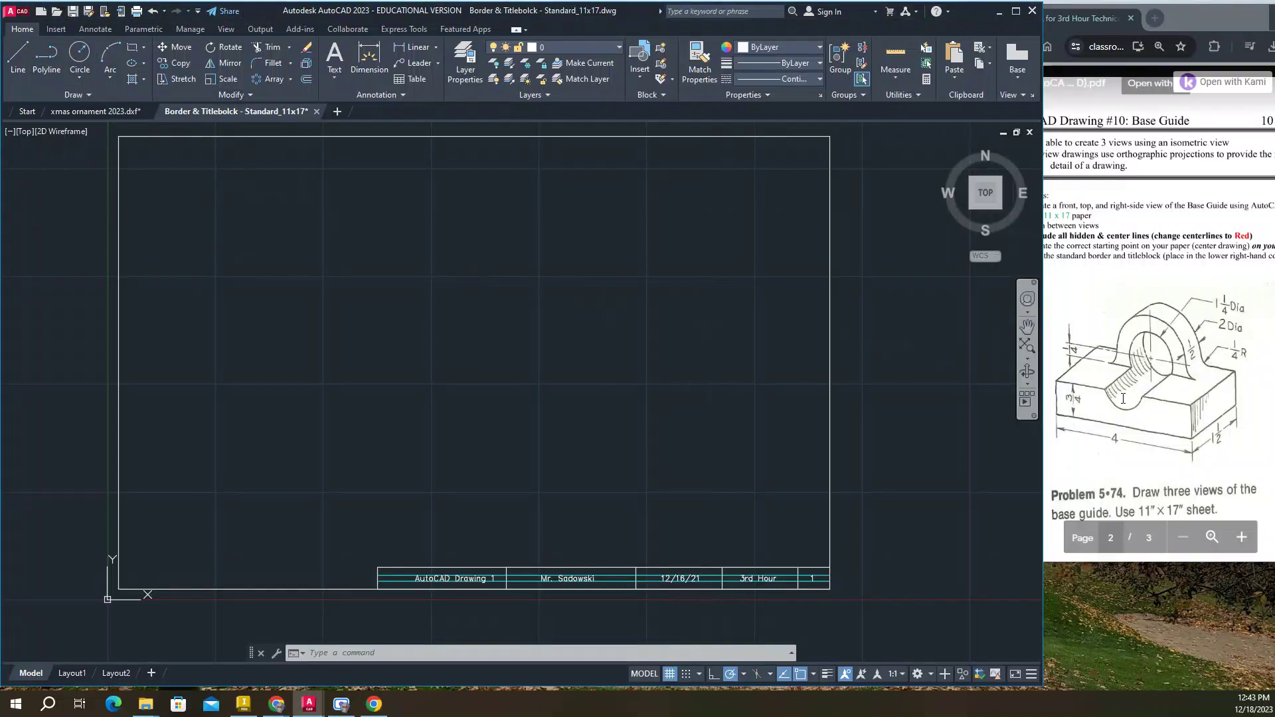
mouse_move(1146, 399)
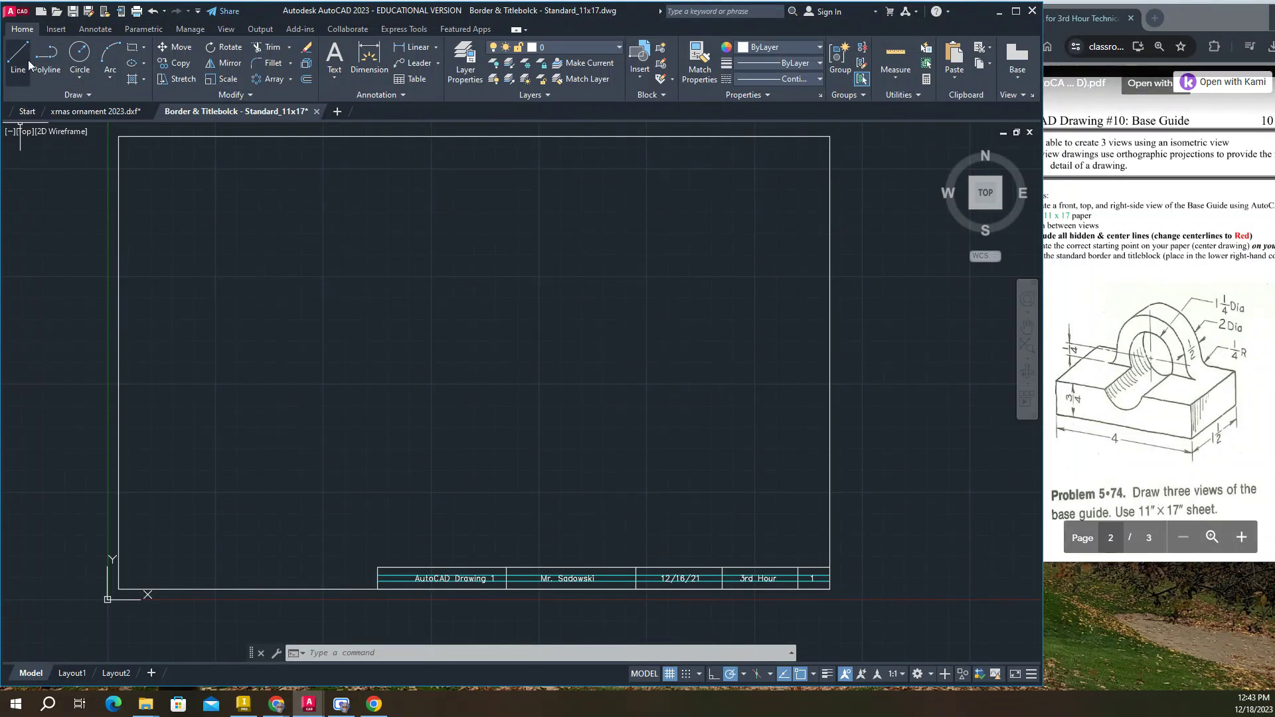
type("l")
key("Return")
left_click(297, 439)
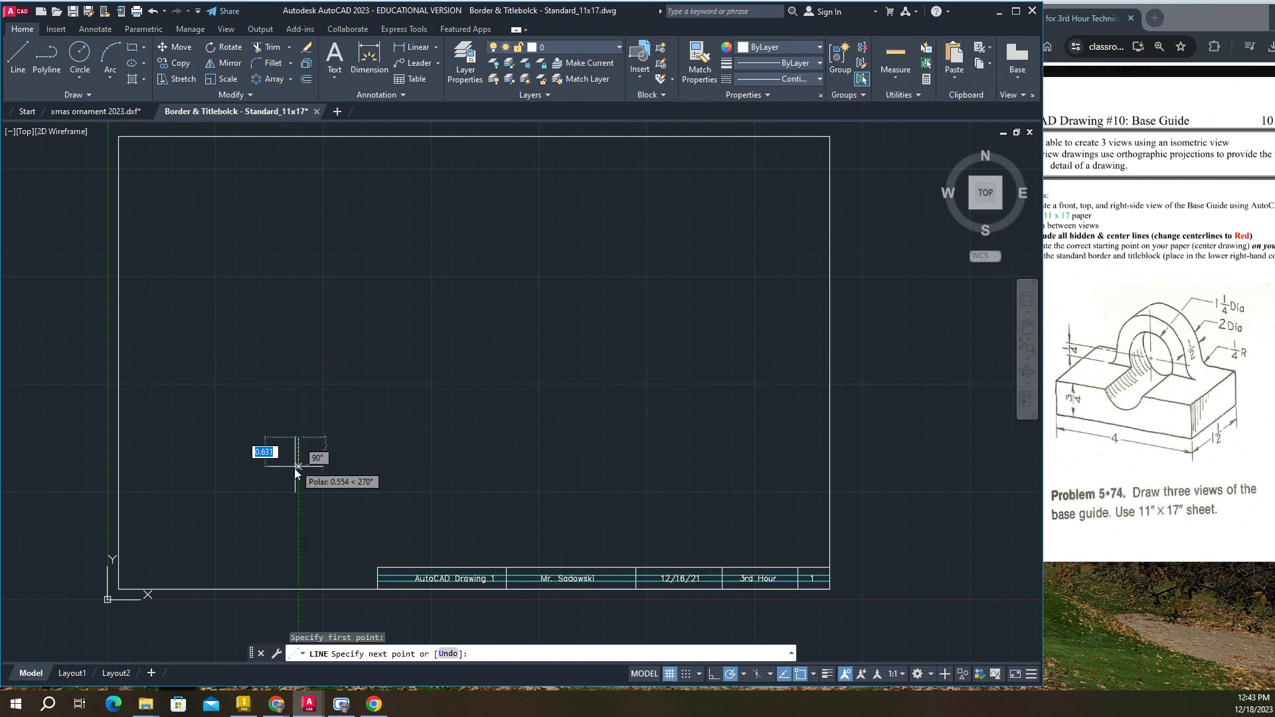
key("BackSpace")
type(".75")
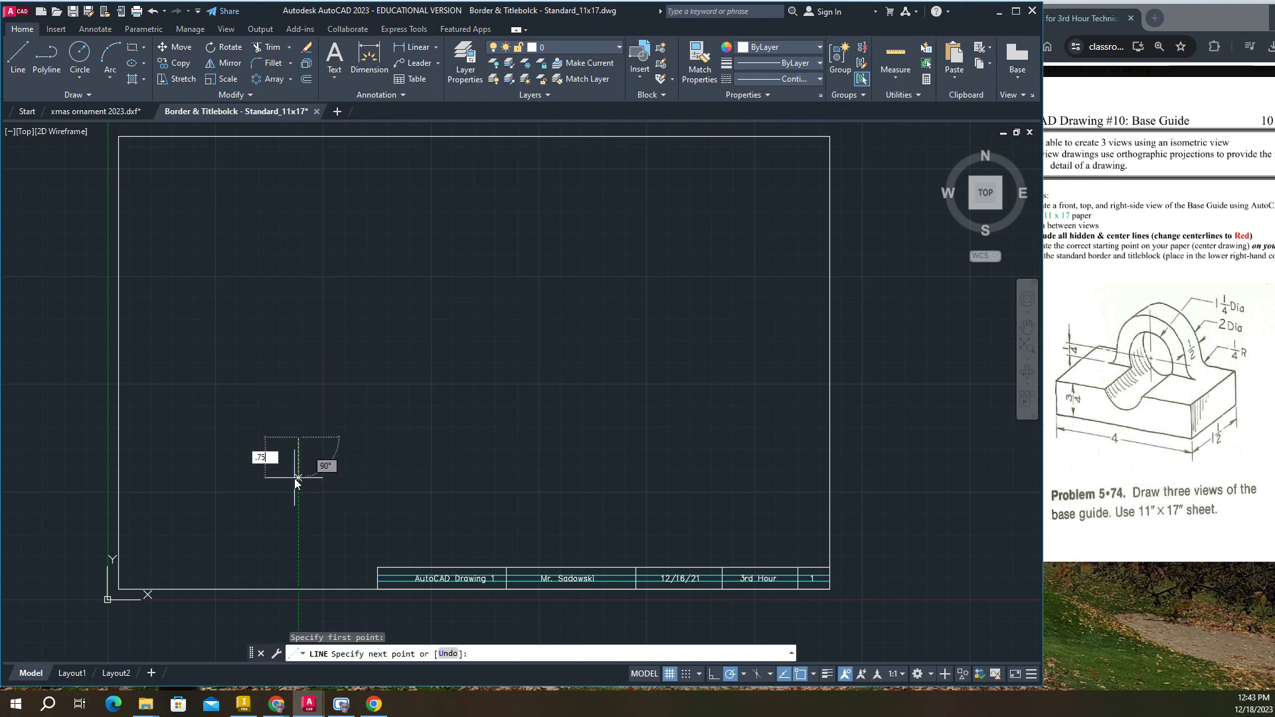
key("Return")
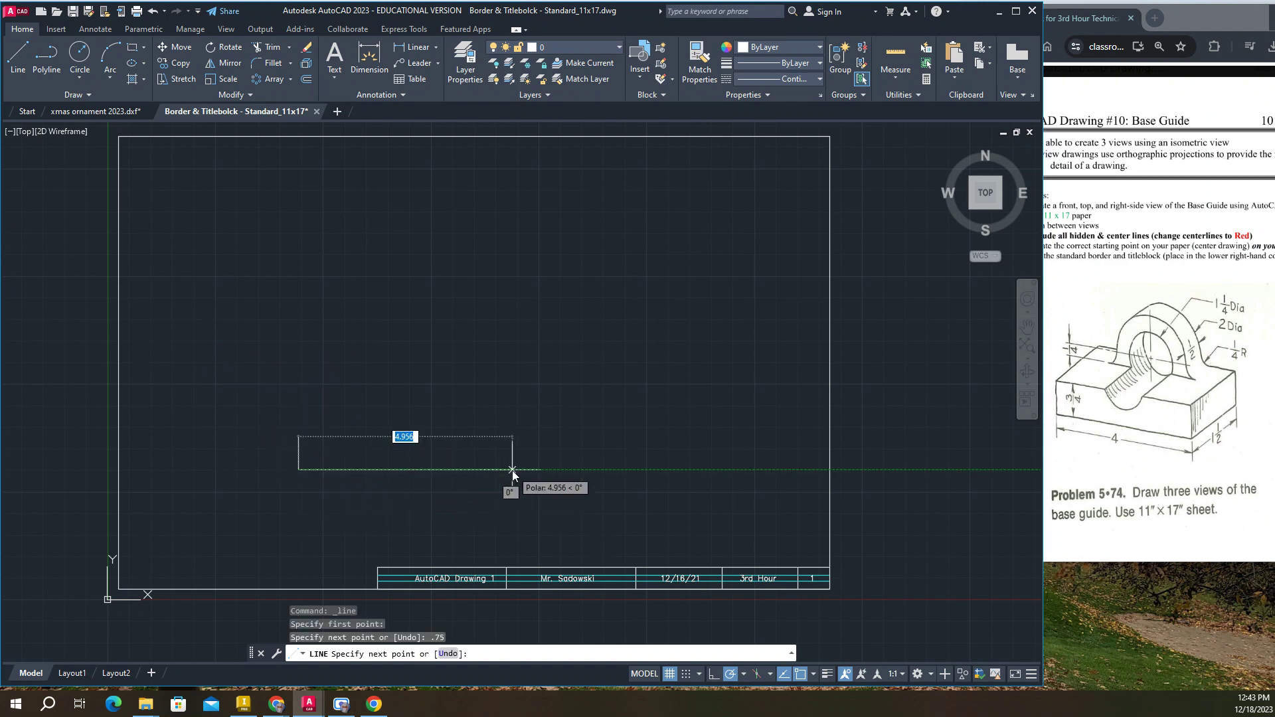
type("4")
key("Return")
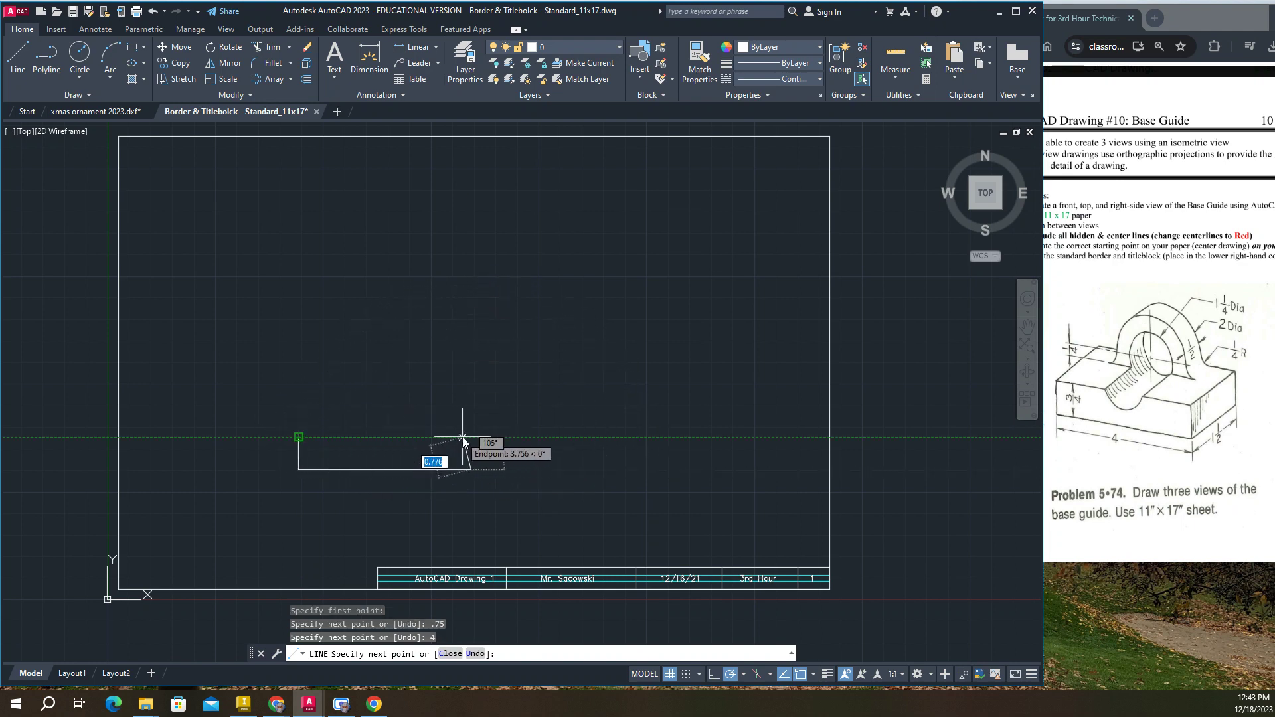
left_click(471, 437)
left_click(299, 437)
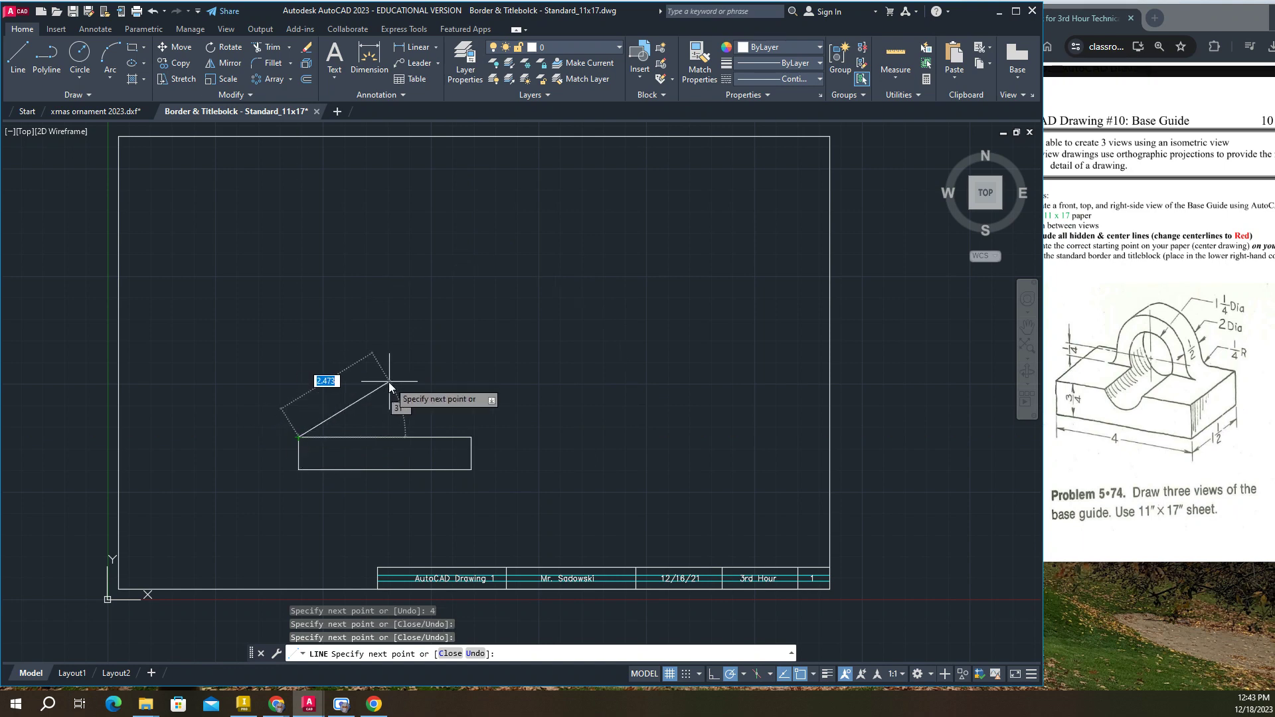
right_click(388, 381)
left_click(449, 392)
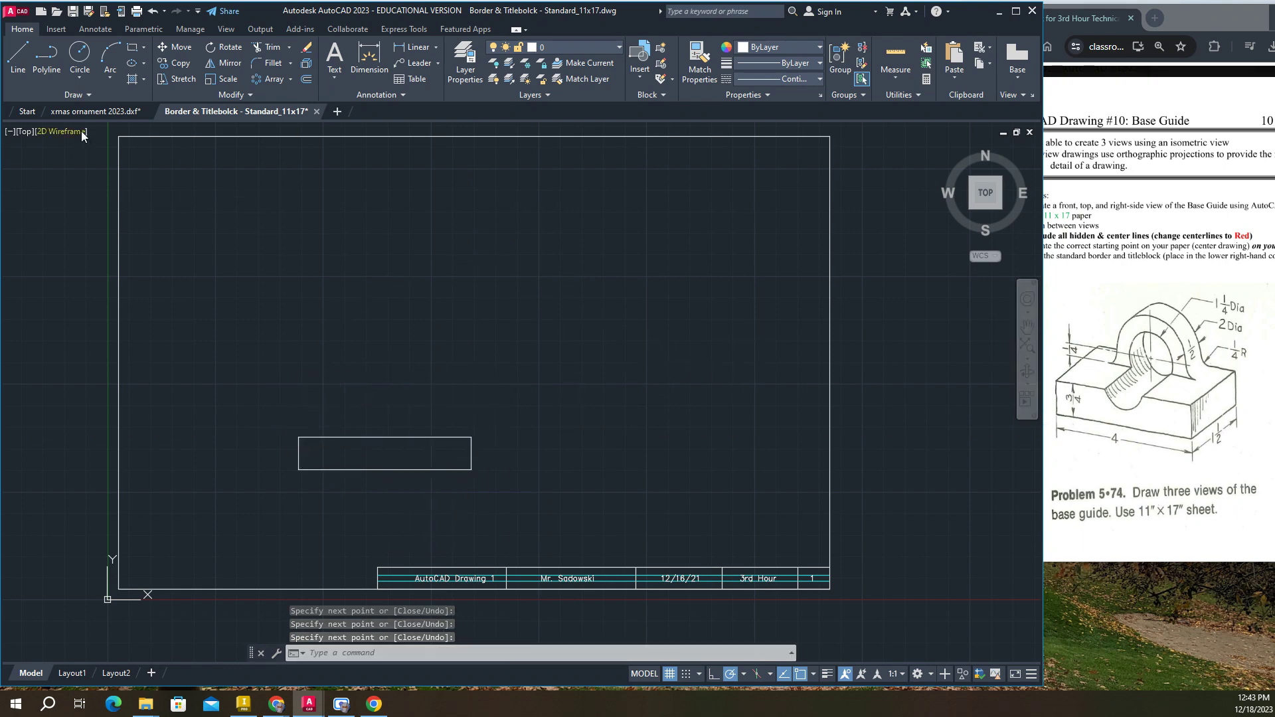
Draw a 0.25 vertical line up from the rectangle's top-edge midpoint.
left_click(18, 56)
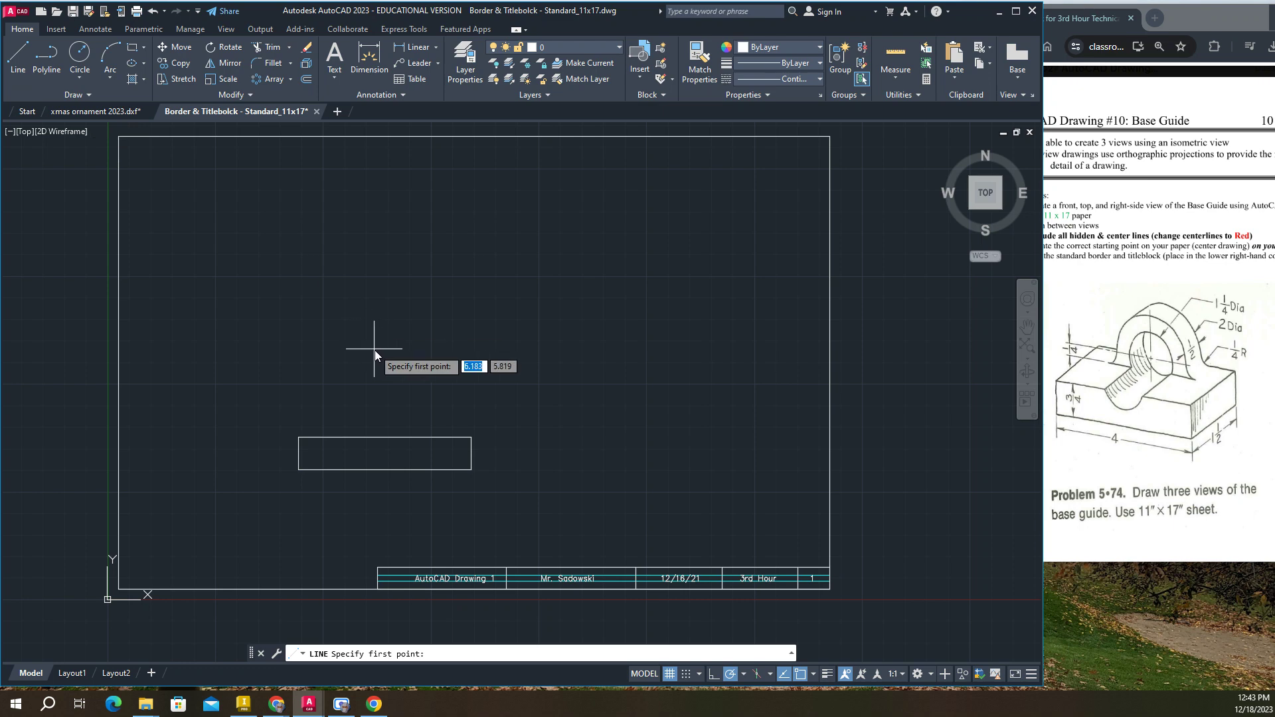
left_click(384, 438)
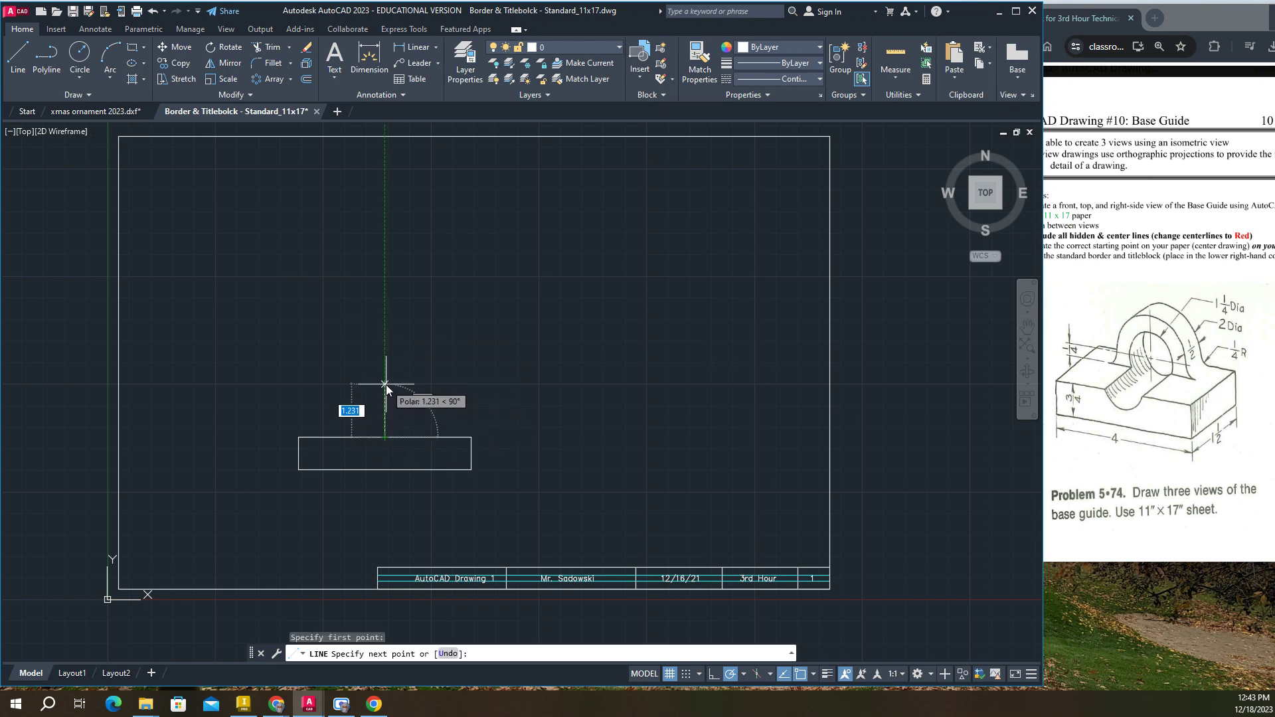
type(".25")
key("Return")
right_click(456, 364)
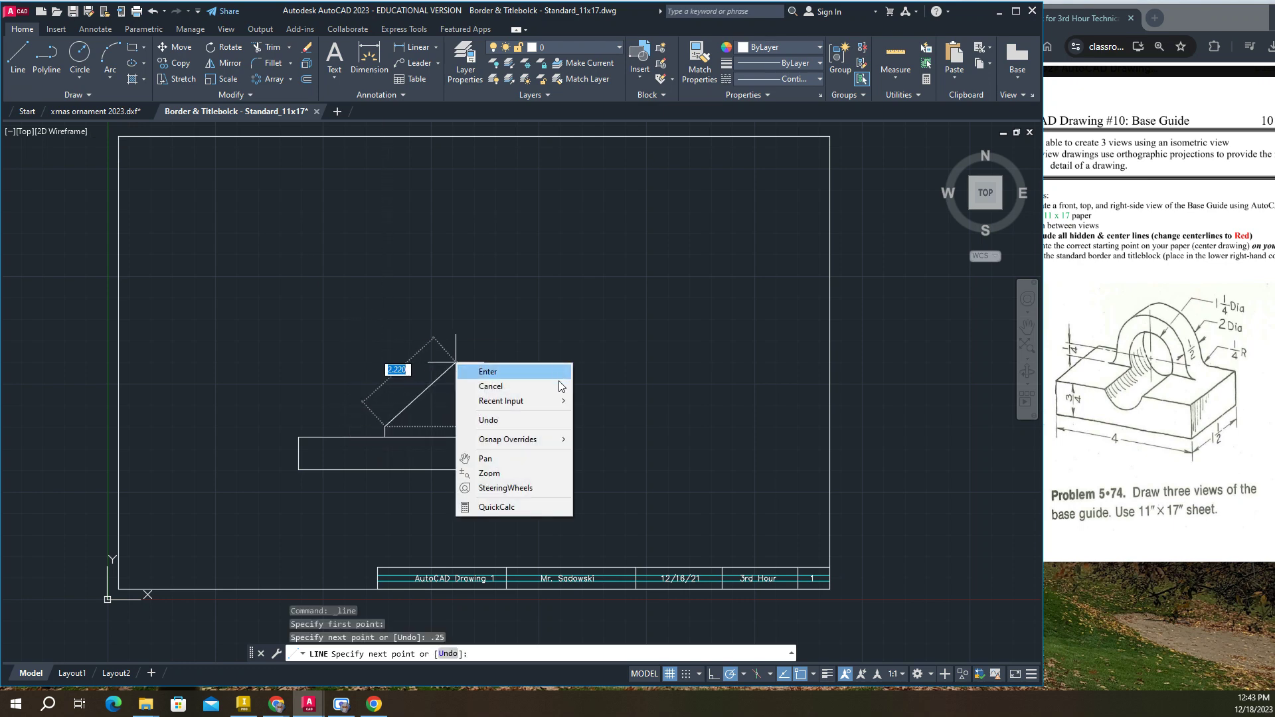
left_click(529, 371)
Draw concentric circles of radius 0.625 and 1 centred on that line's top end.
left_click(79, 56)
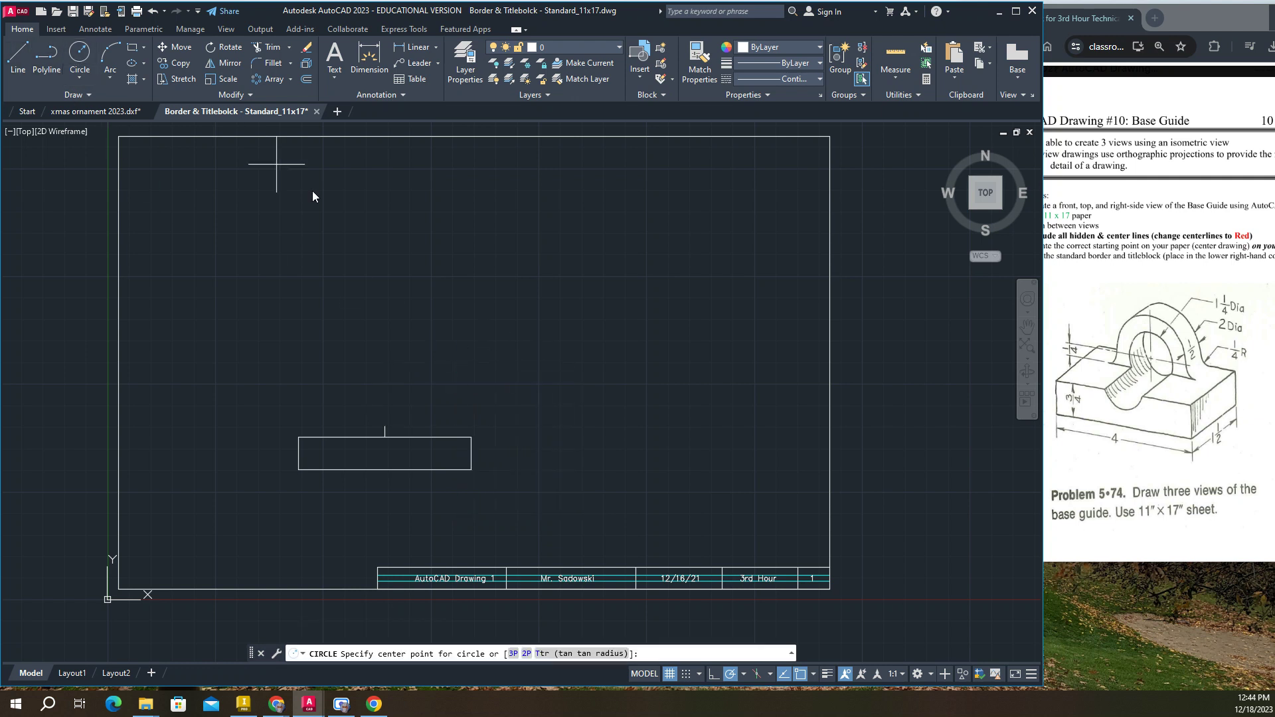
left_click(384, 427)
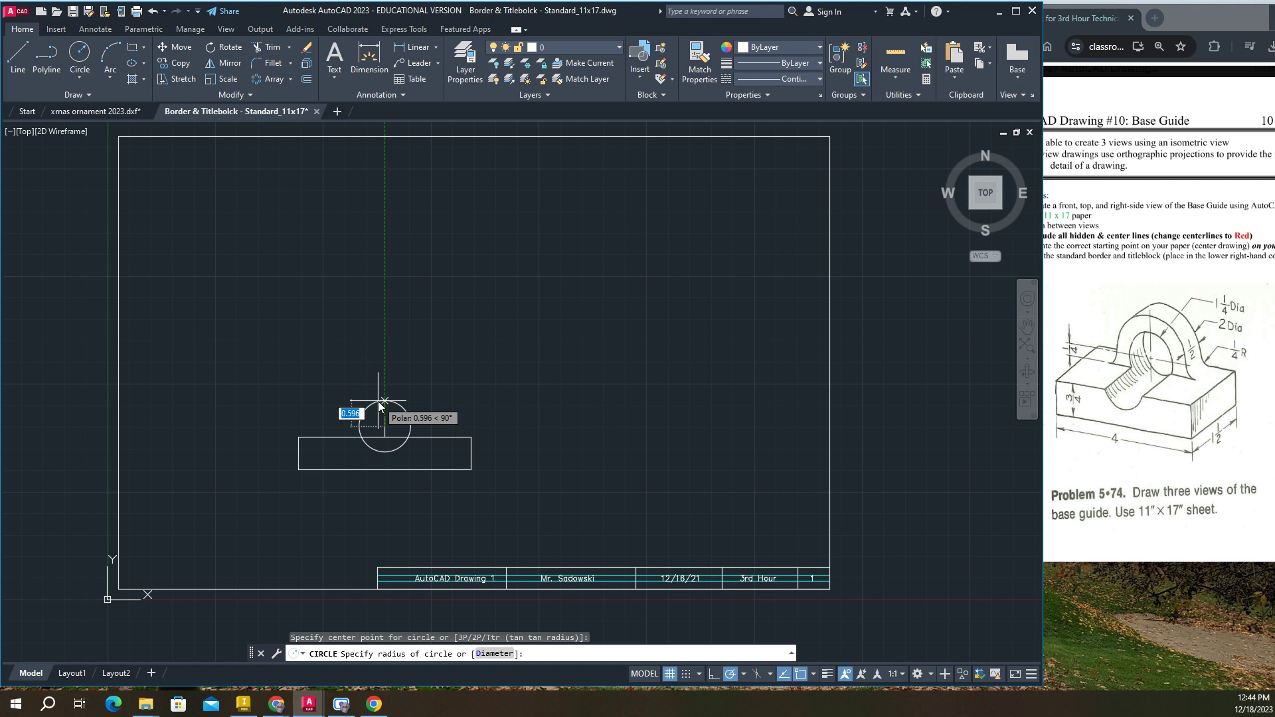
type(".625")
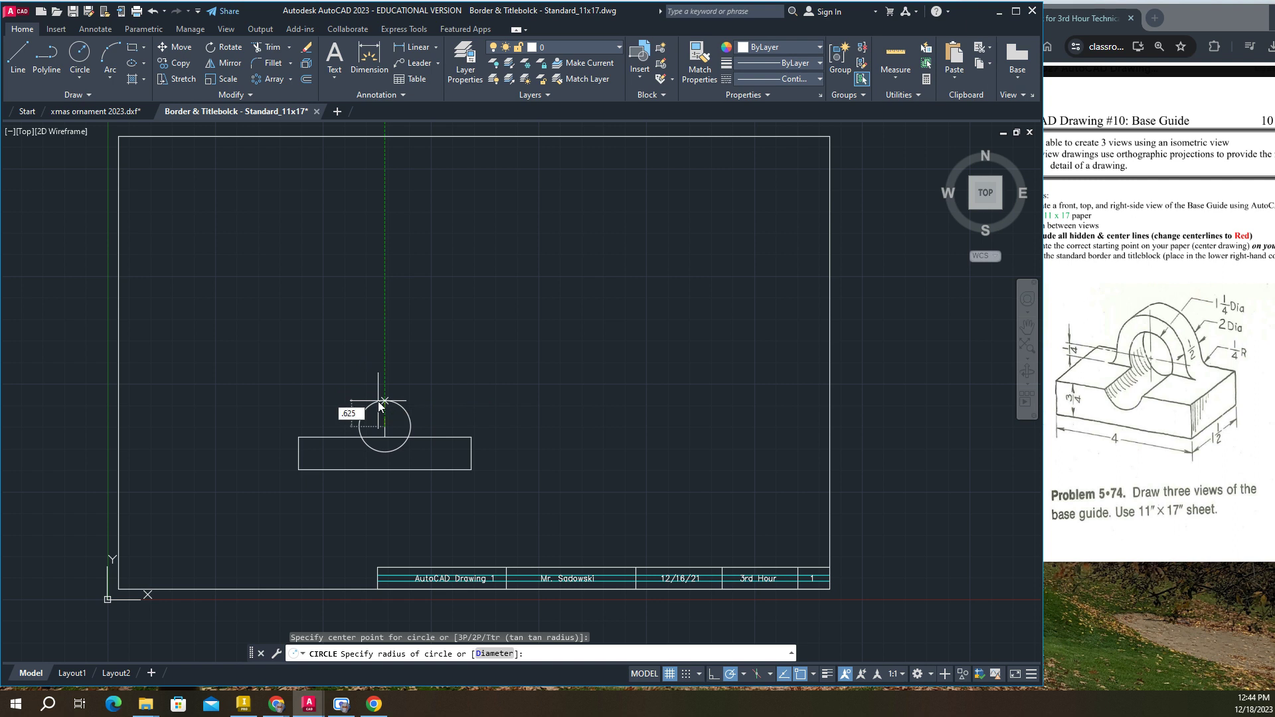
key("Return")
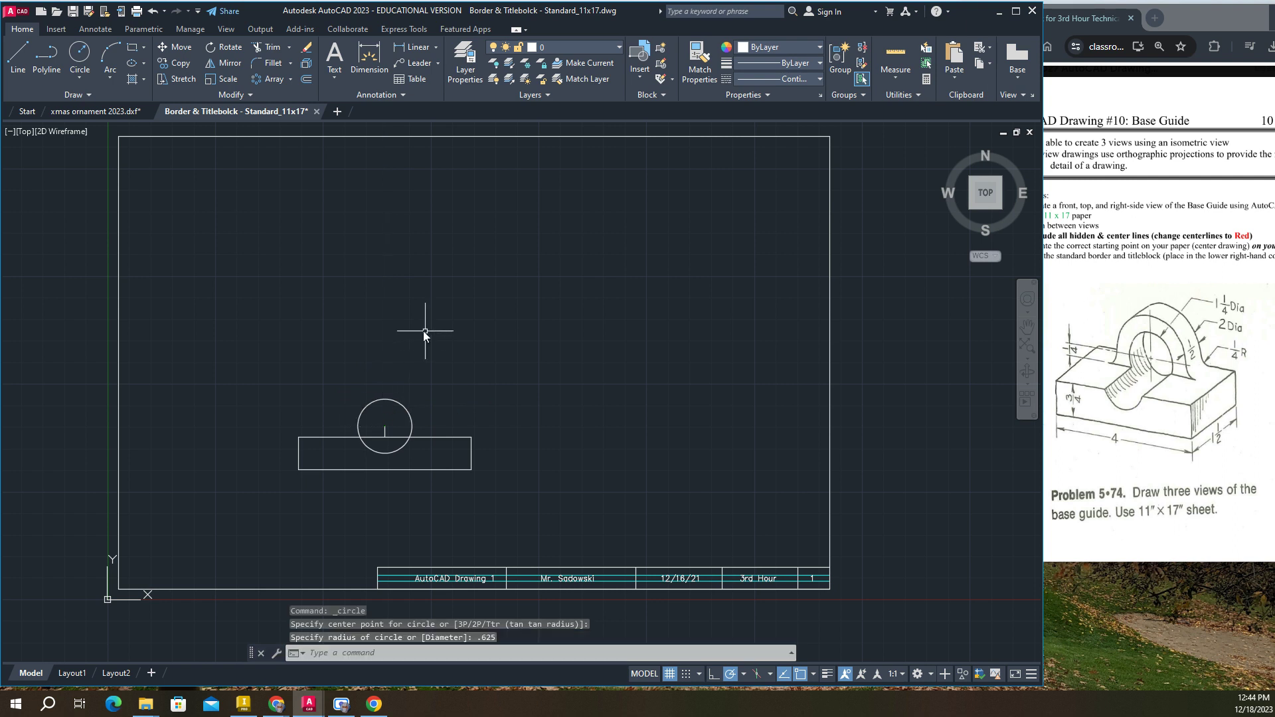
left_click(80, 54)
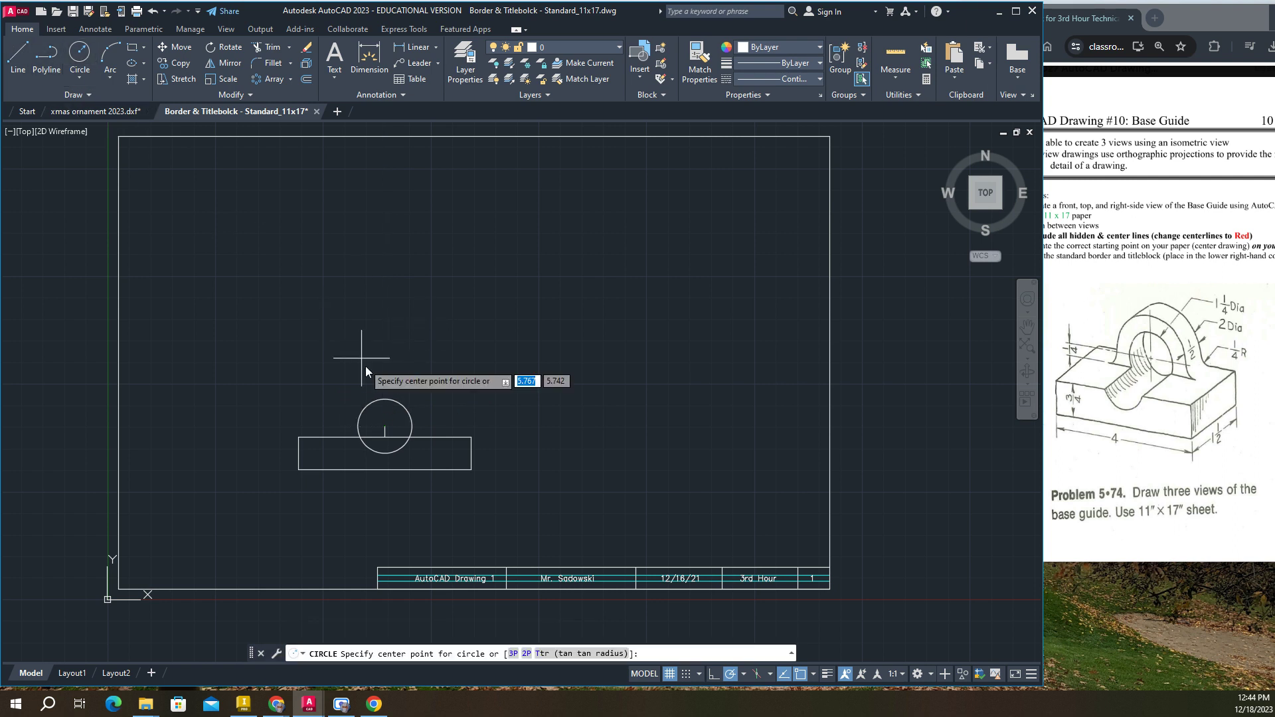
left_click(394, 436)
type("1")
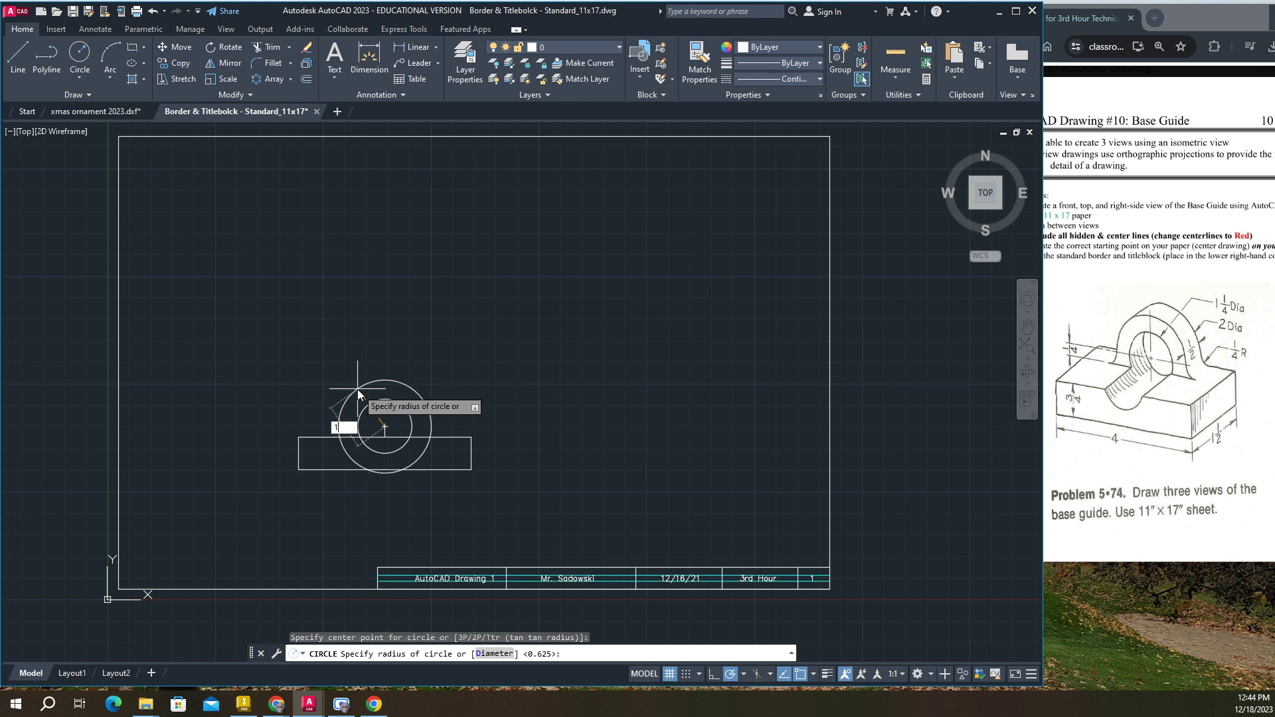
key("Return")
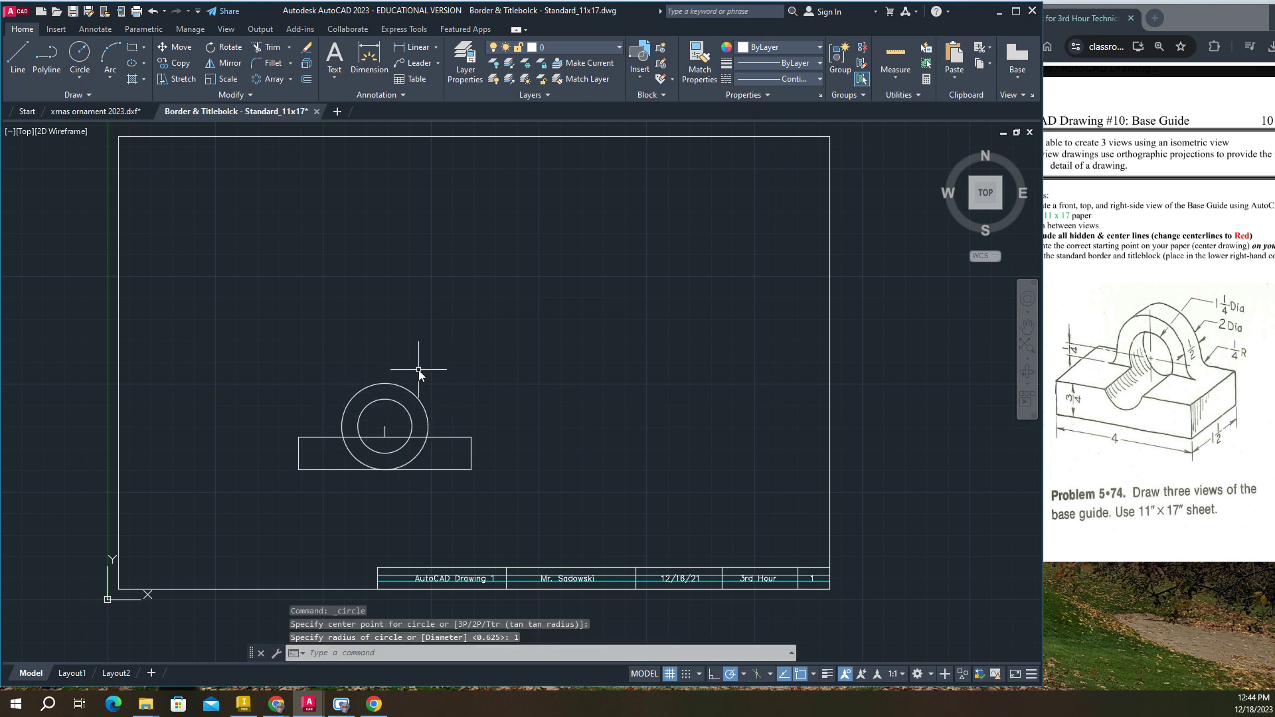
Trim away the outer circle's portion inside the base rectangle.
left_click(269, 46)
left_click(344, 444)
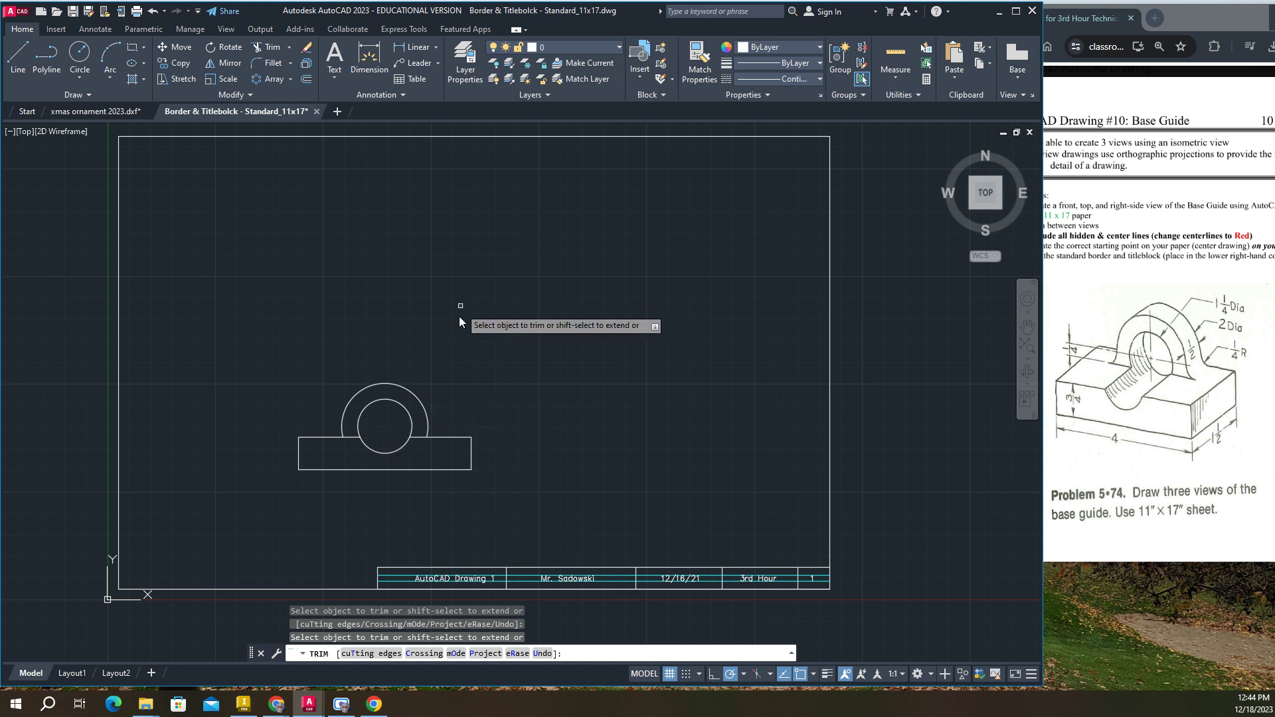
right_click(452, 365)
left_click(475, 373)
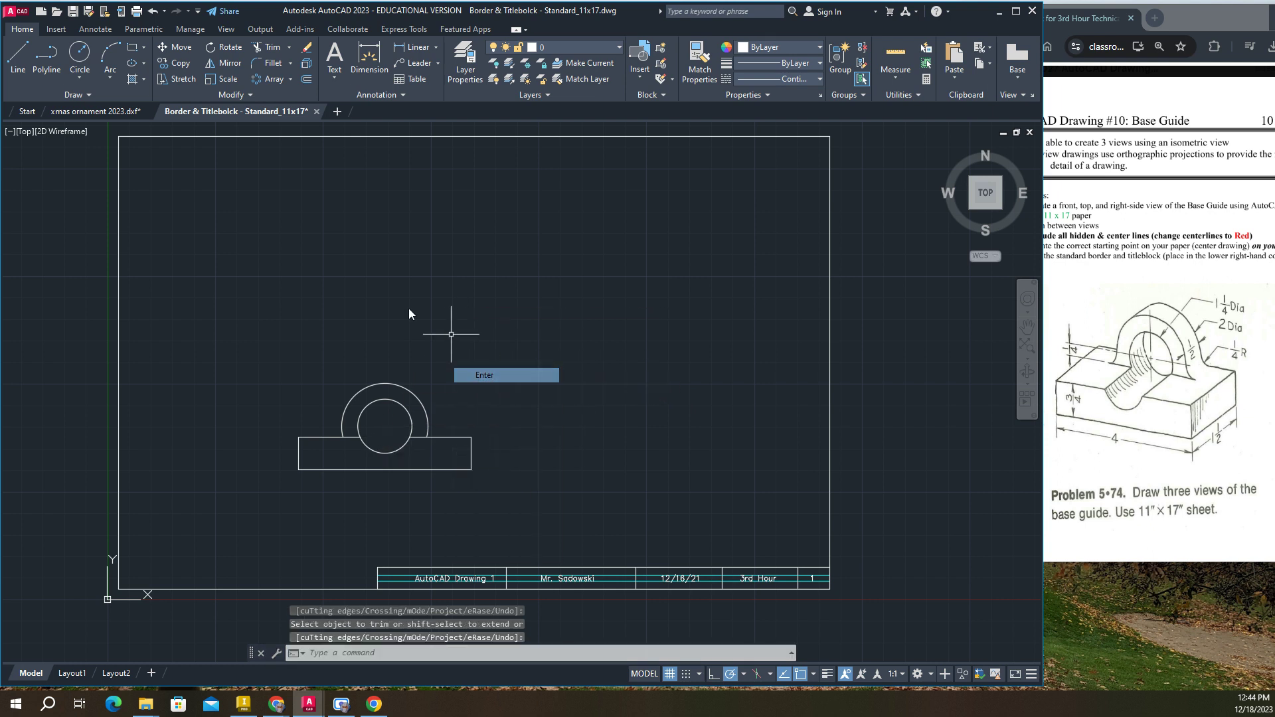
Set the fillet radius to 0.25.
left_click(268, 65)
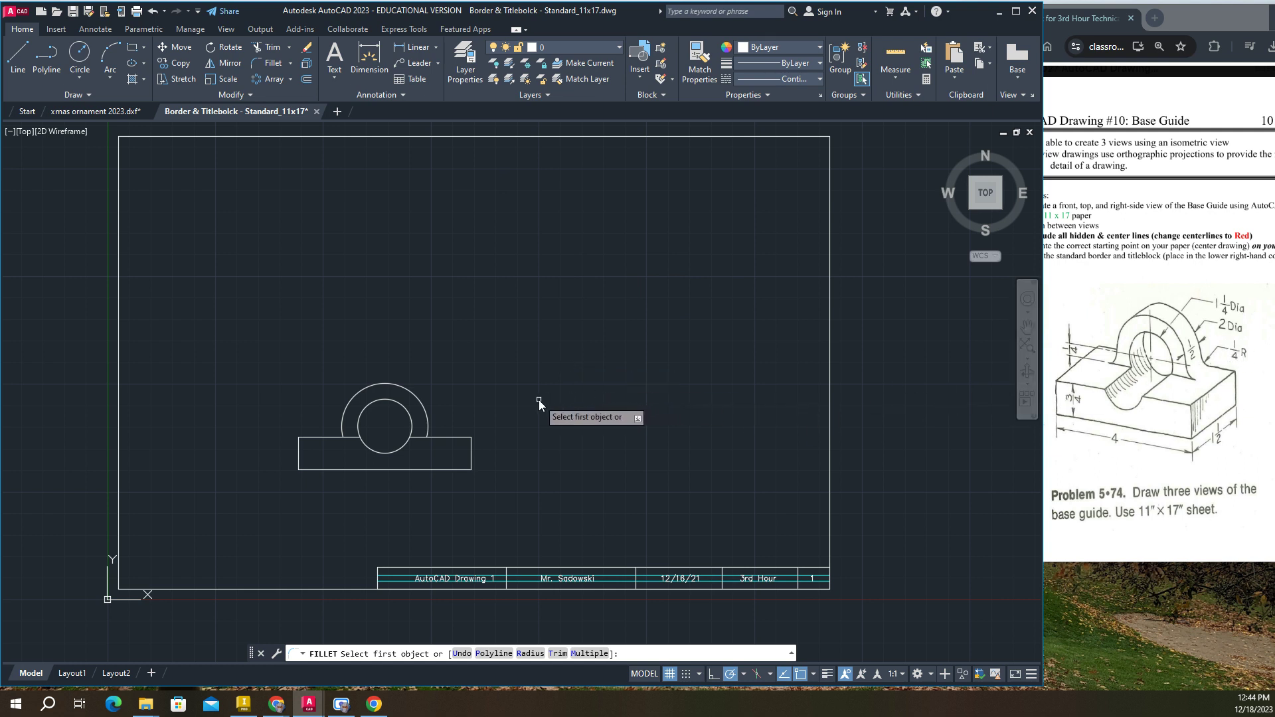
type("r")
key("Return")
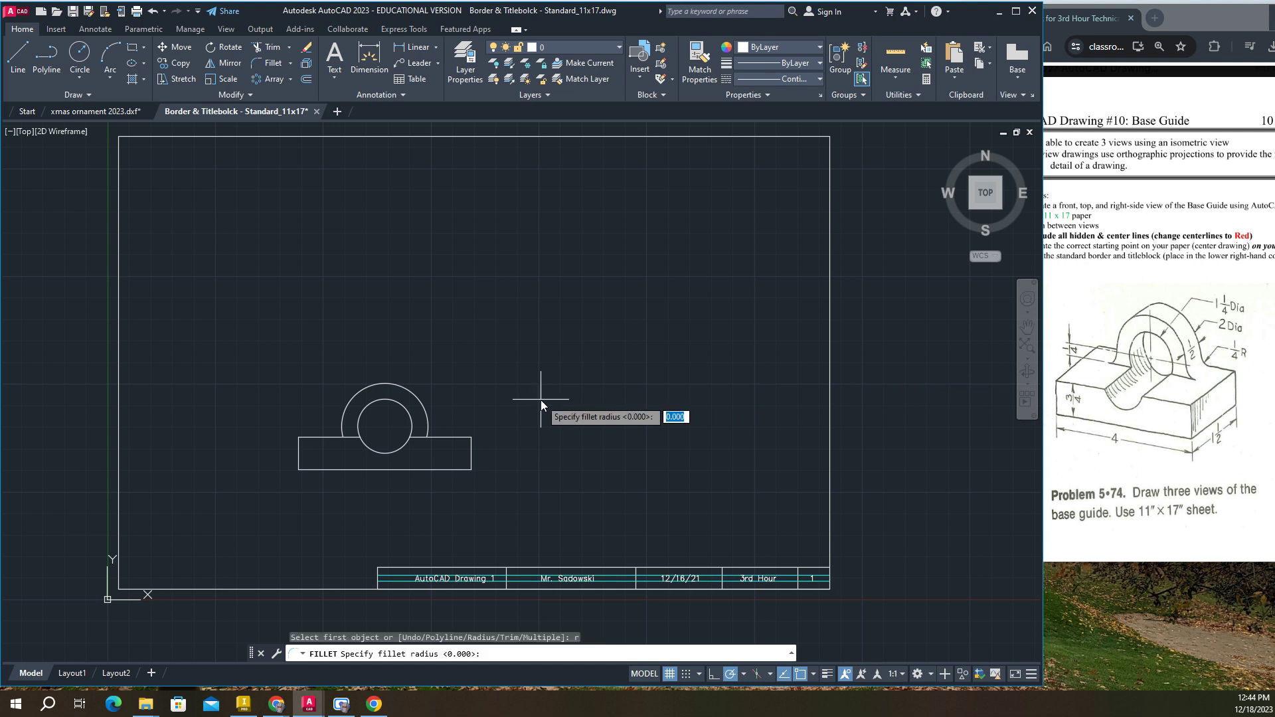
type(".25")
key("Return")
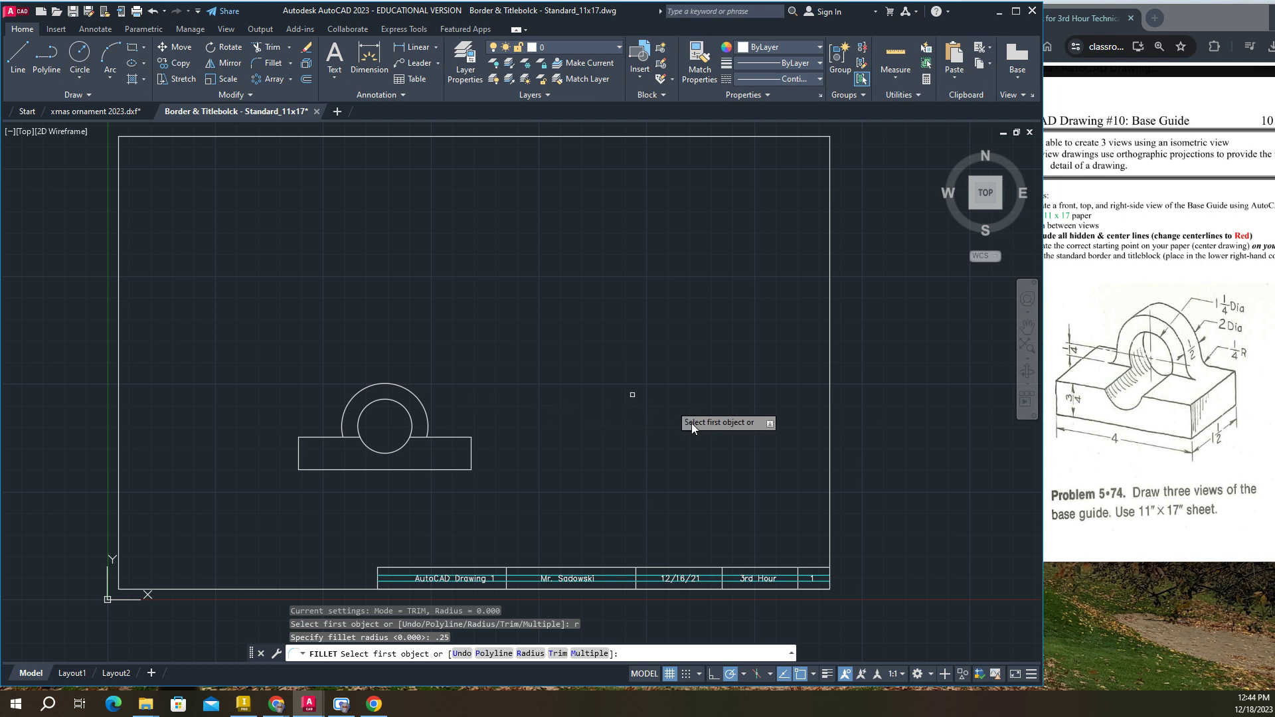
scroll(418, 432, "up", 2)
scroll(419, 433, "up", 2)
Fillet the arch into the base's top edge on the right and left sides.
left_click(441, 424)
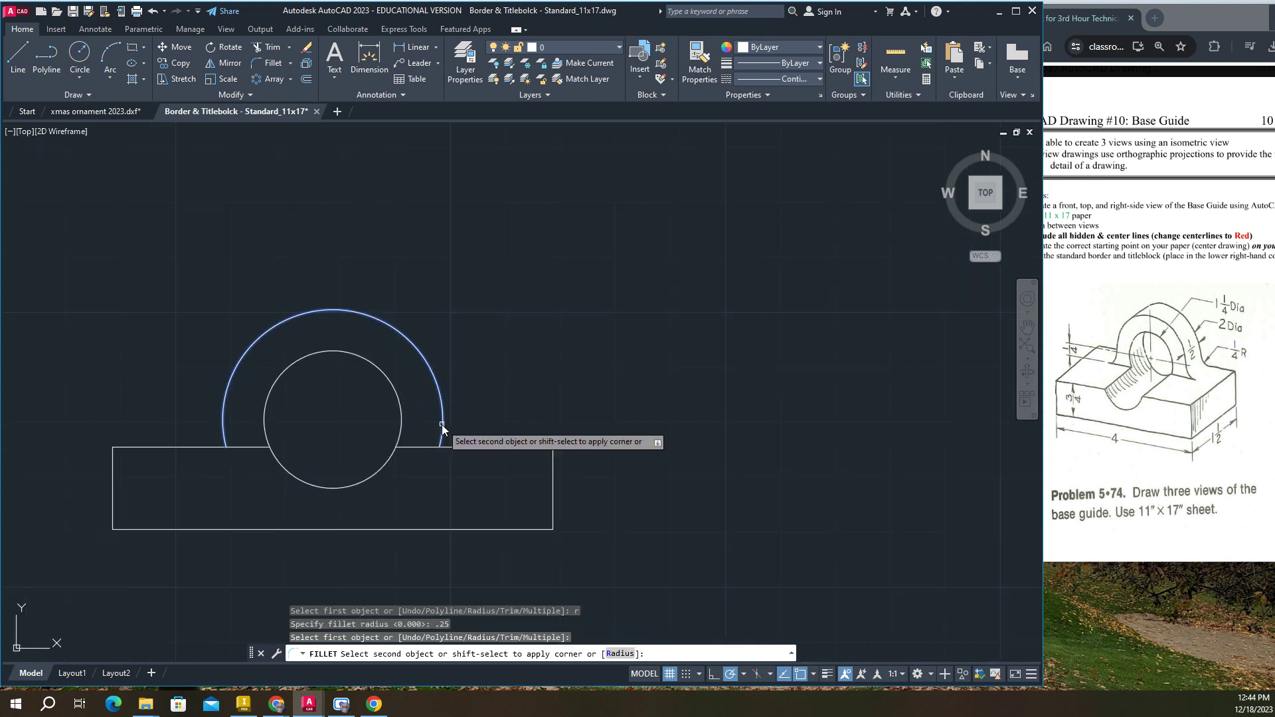
left_click(460, 449)
key("Return")
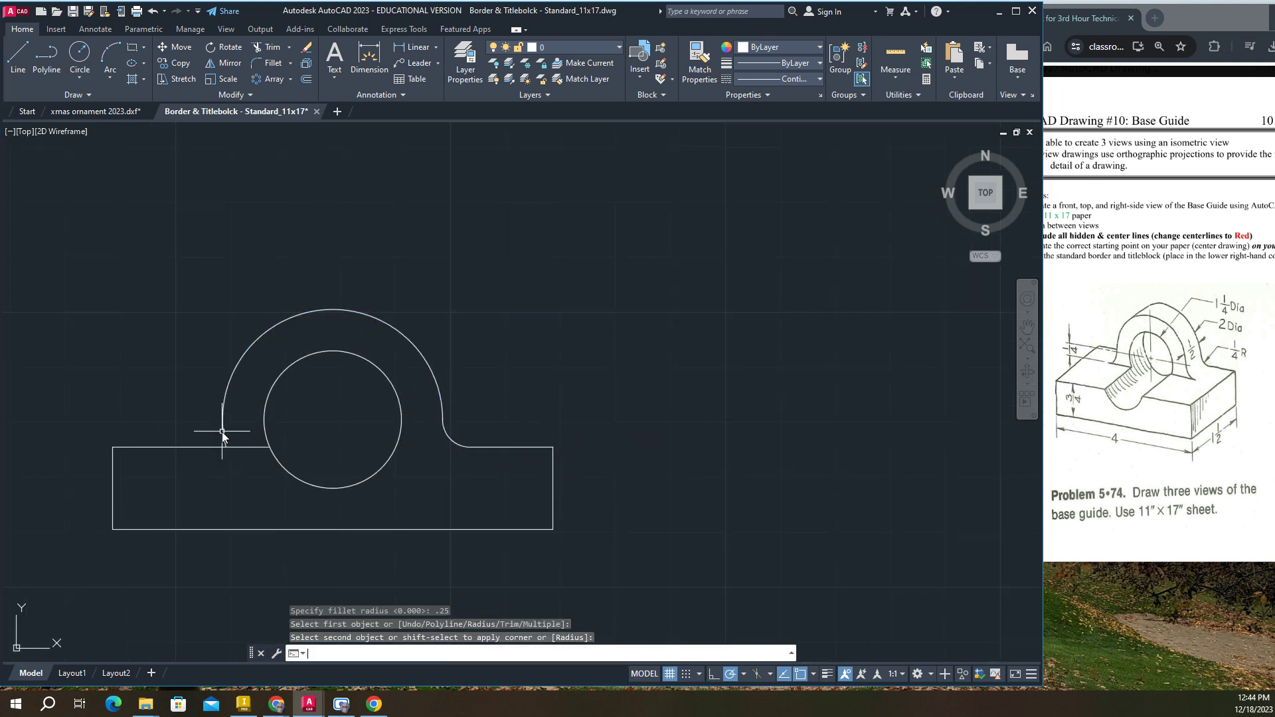
left_click(223, 422)
left_click(219, 447)
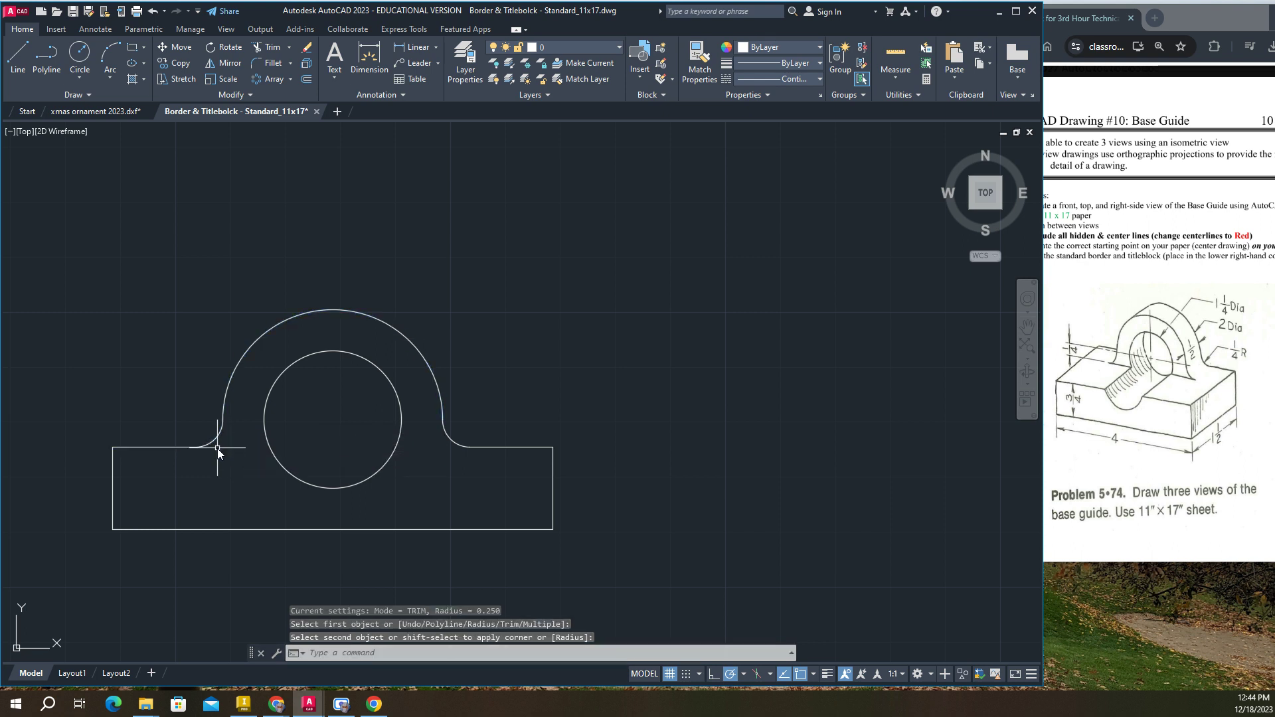
key("Return")
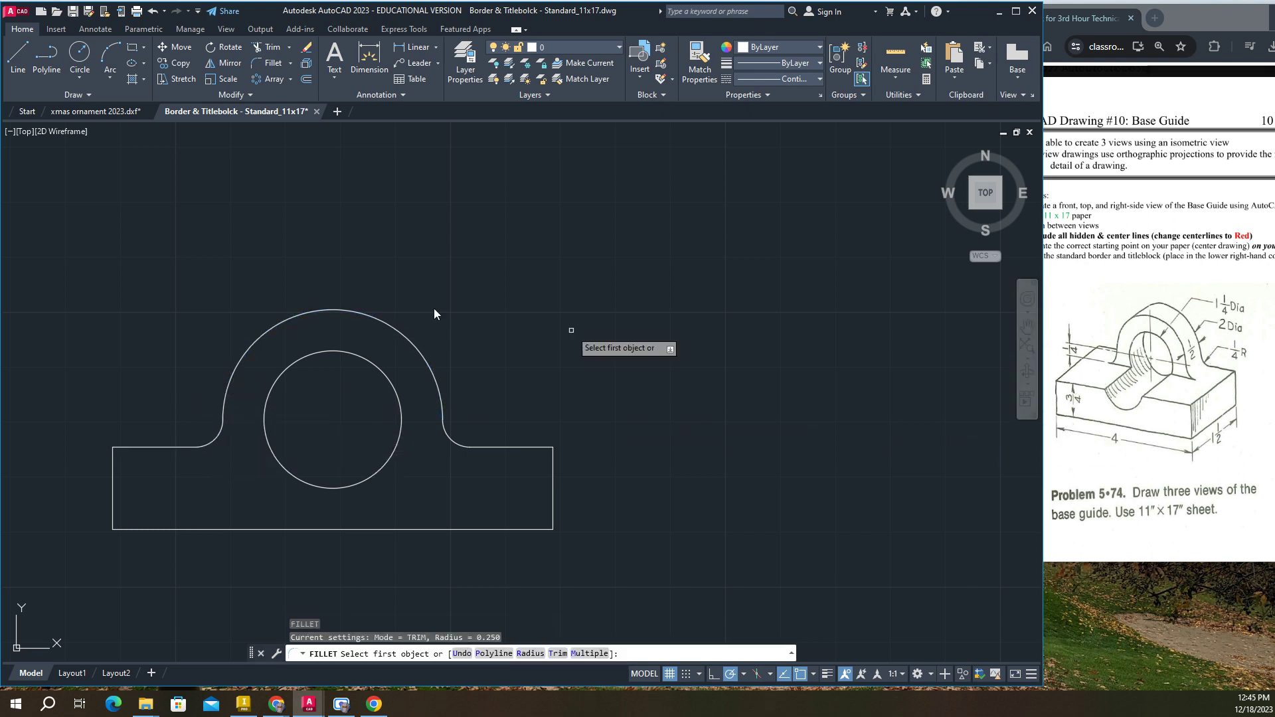
Draw a short line along the base's top edge from the right fillet, then pan for room.
left_click(18, 54)
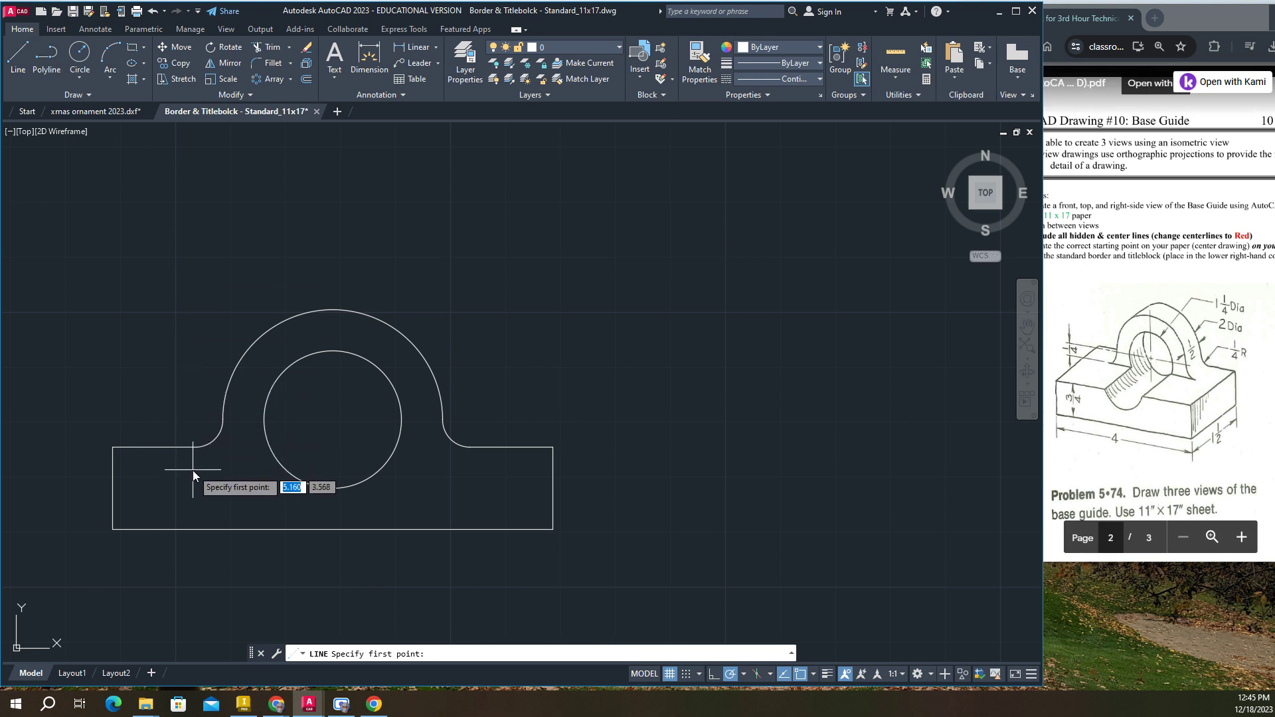
left_click(195, 447)
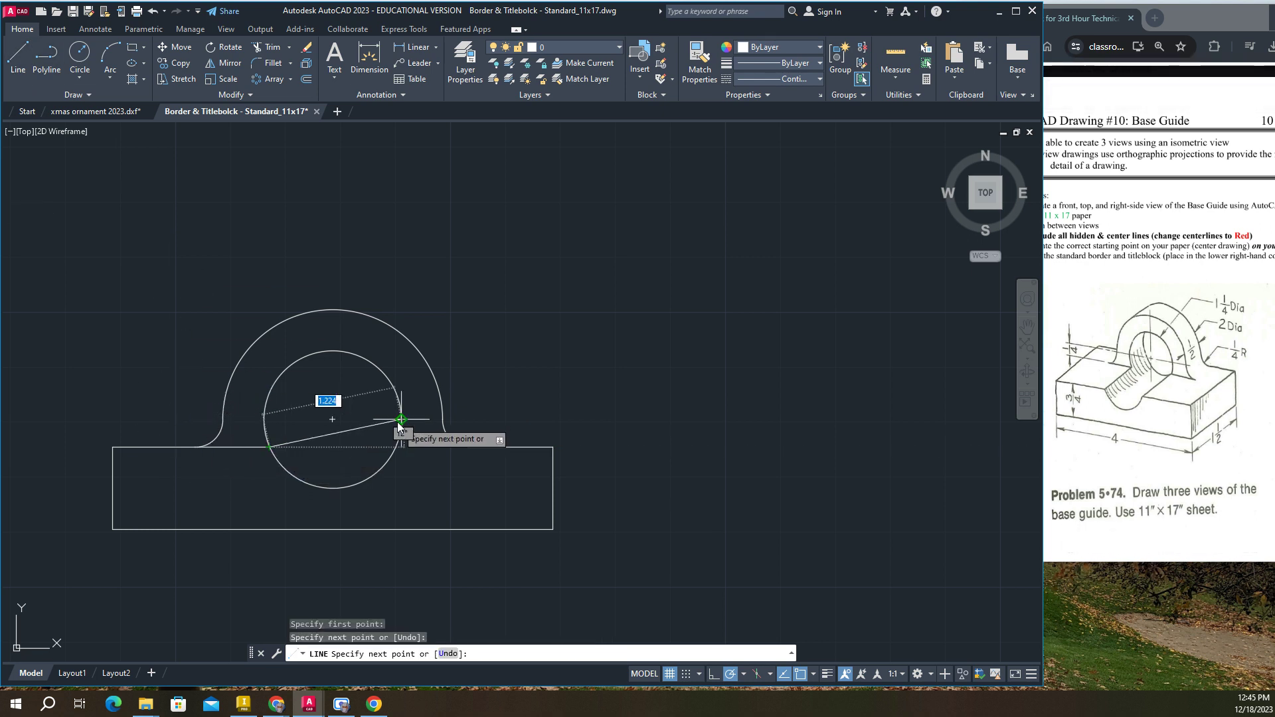
key("Escape")
key("space")
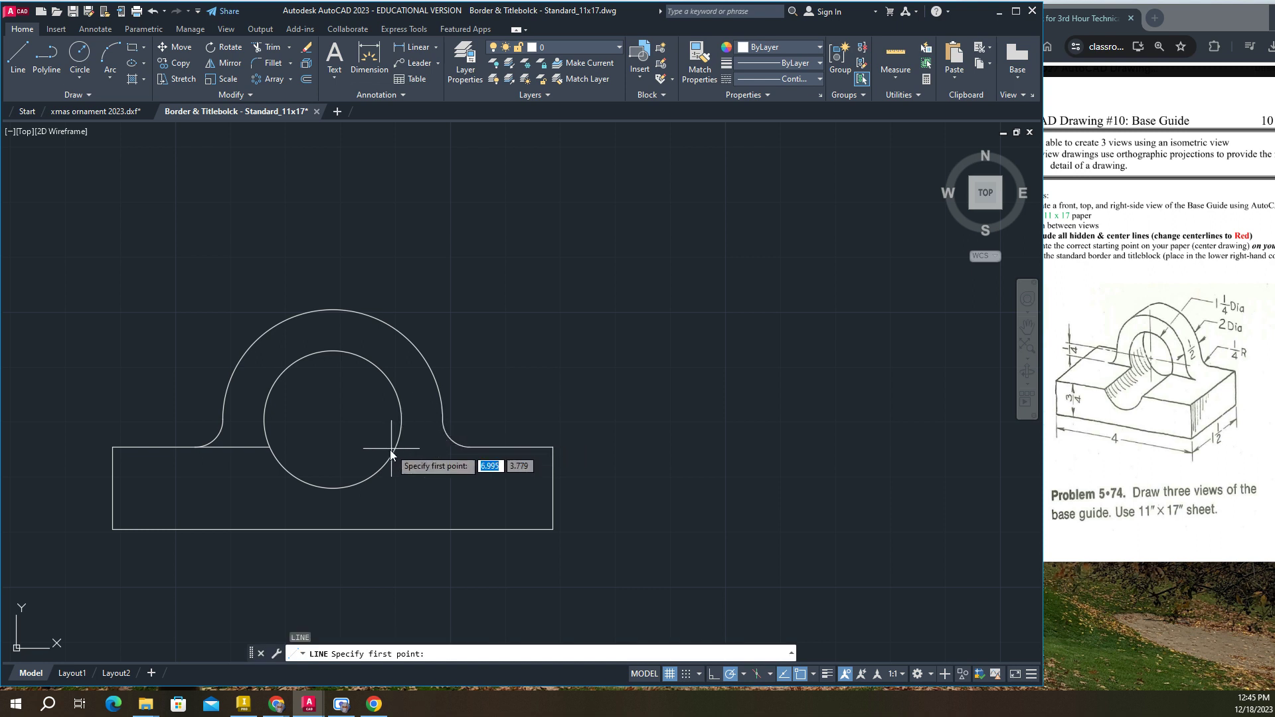
left_click(469, 447)
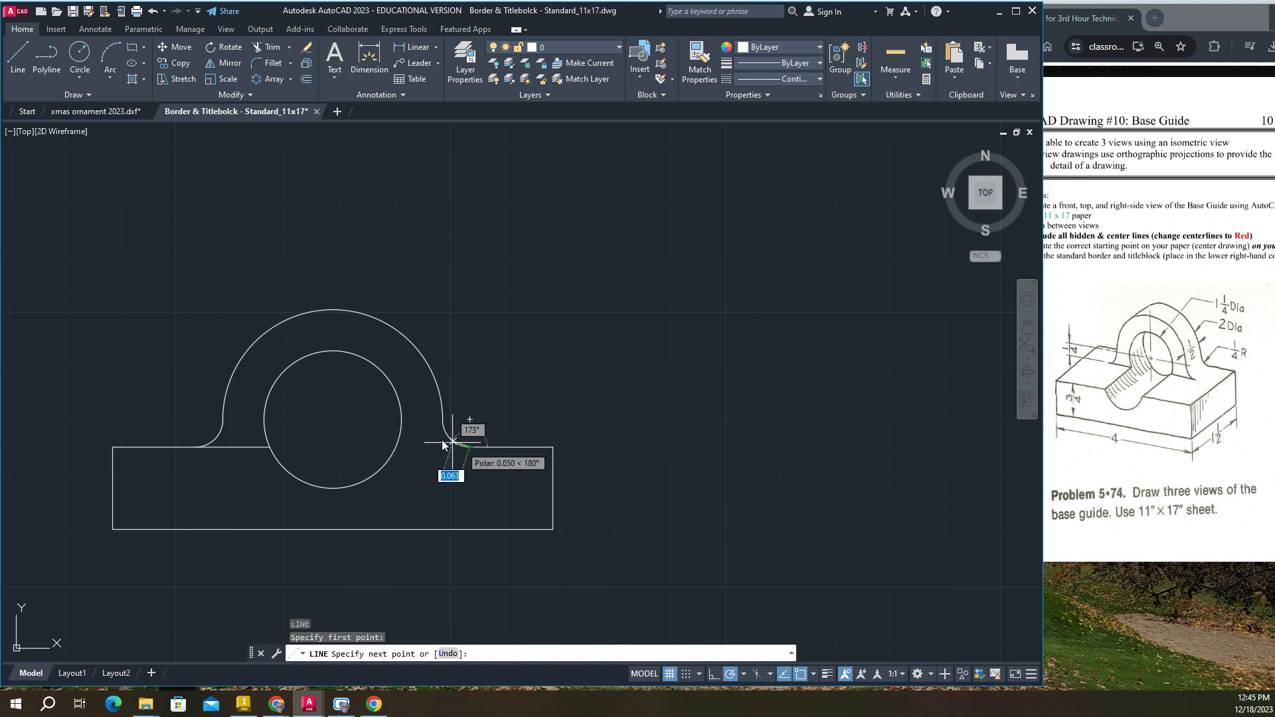
left_click(399, 446)
right_click(544, 329)
left_click(550, 338)
scroll(414, 413, "down", 2)
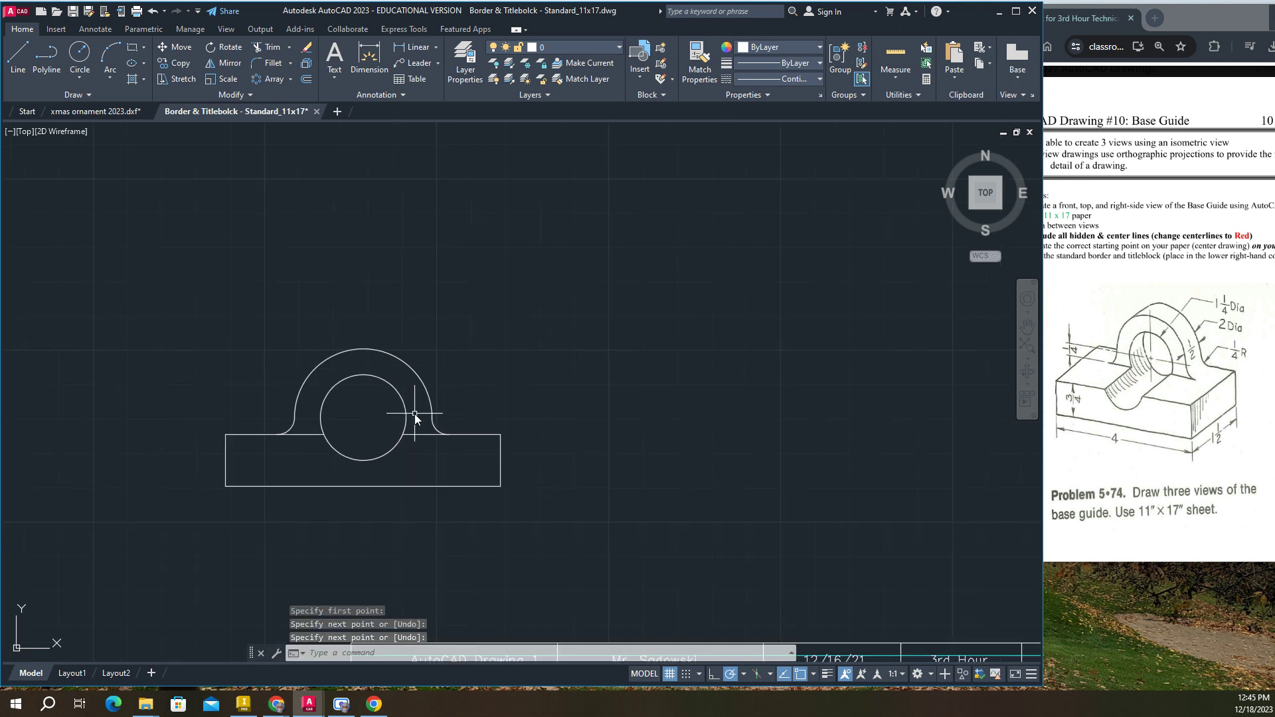
middle_click_drag(438, 420, 458, 422)
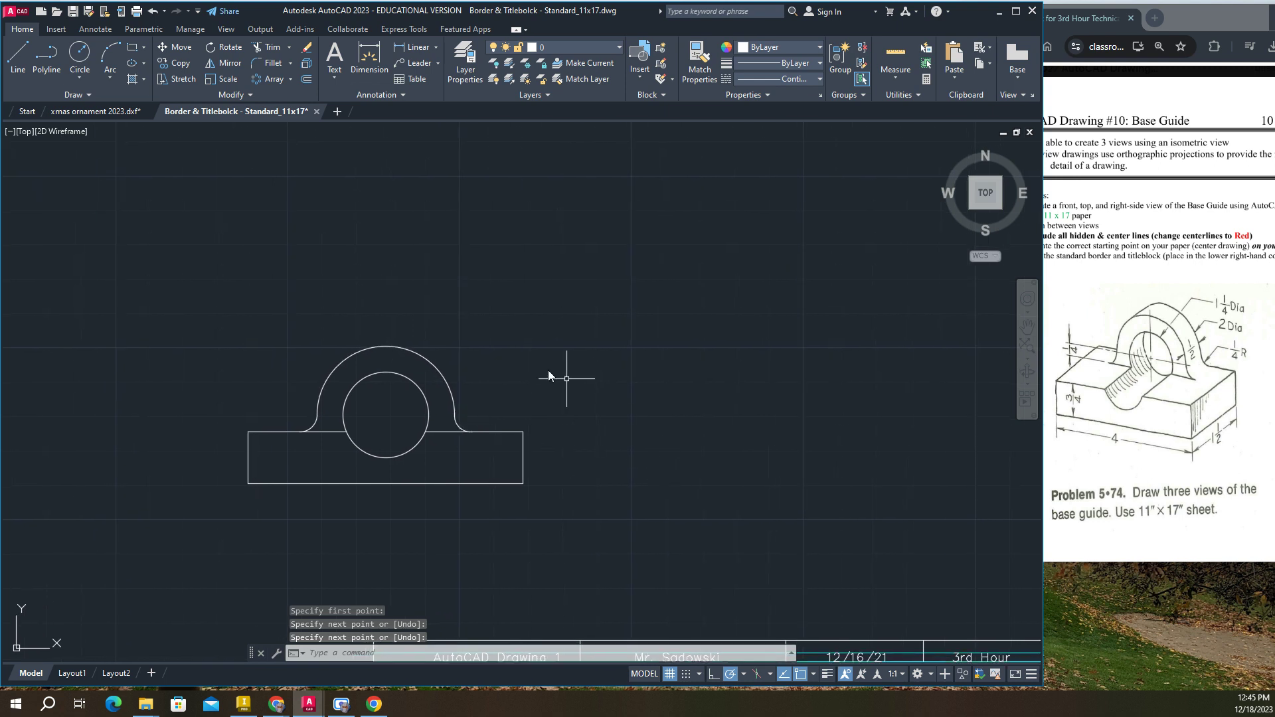
left_click(18, 57)
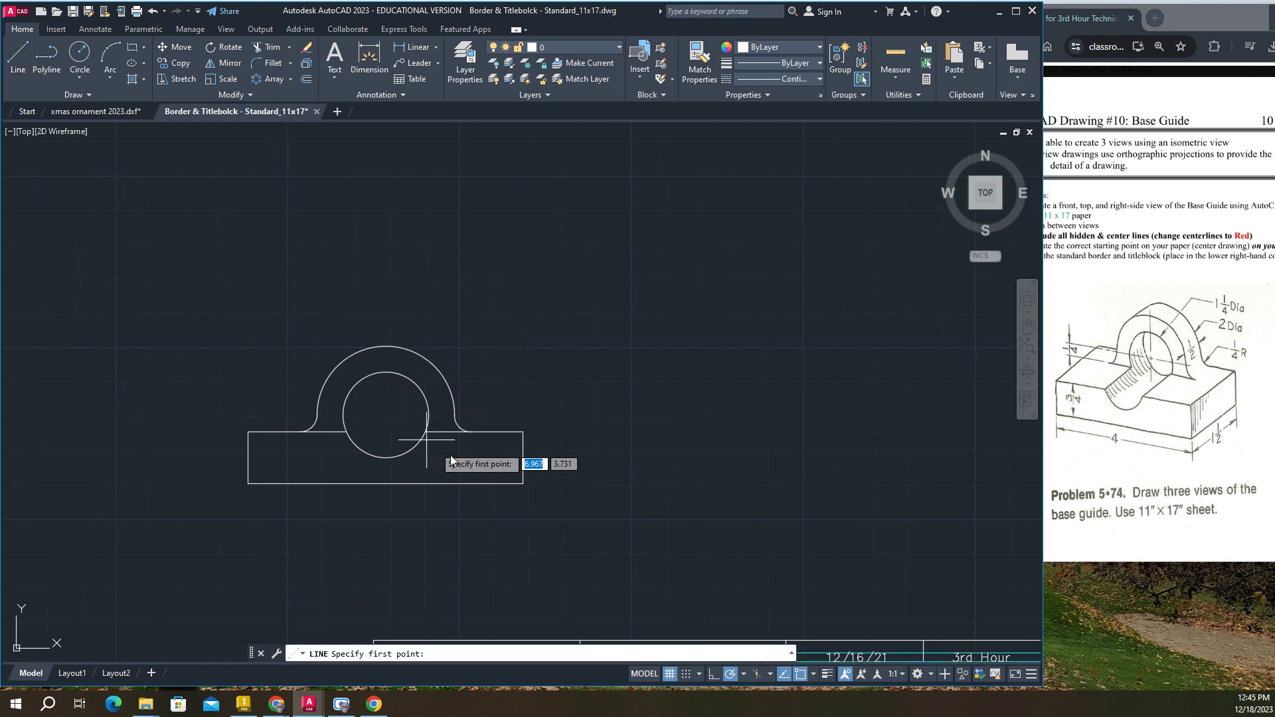
Draw a 1-unit spacer line right of the base's lower-right corner and check the assignment instructions.
left_click(523, 484)
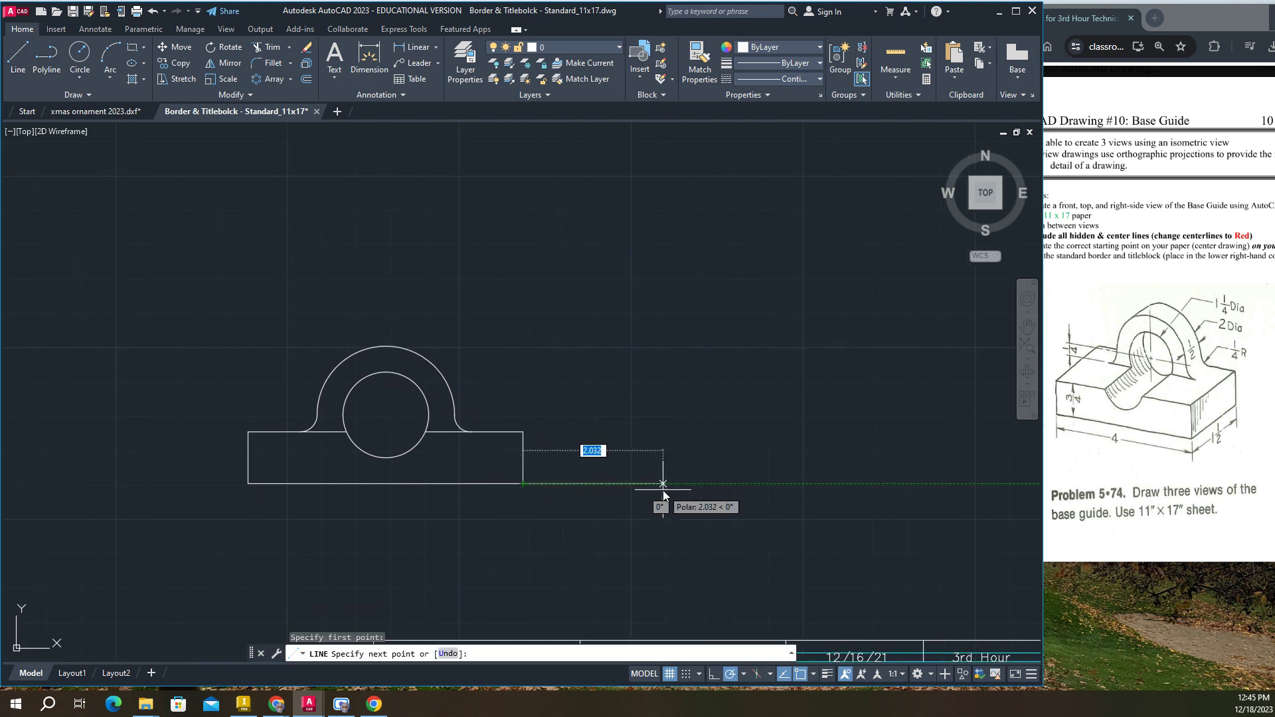
type("1")
key("Return")
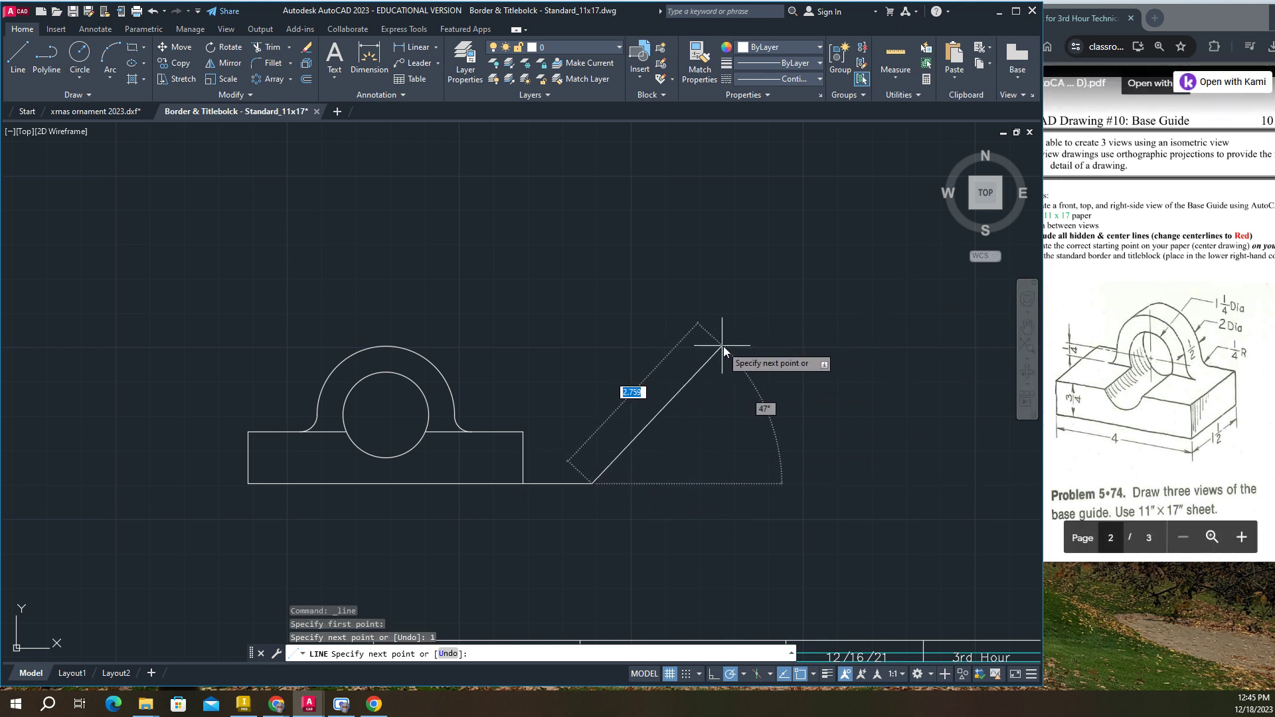
key("Escape")
left_click(1079, 278)
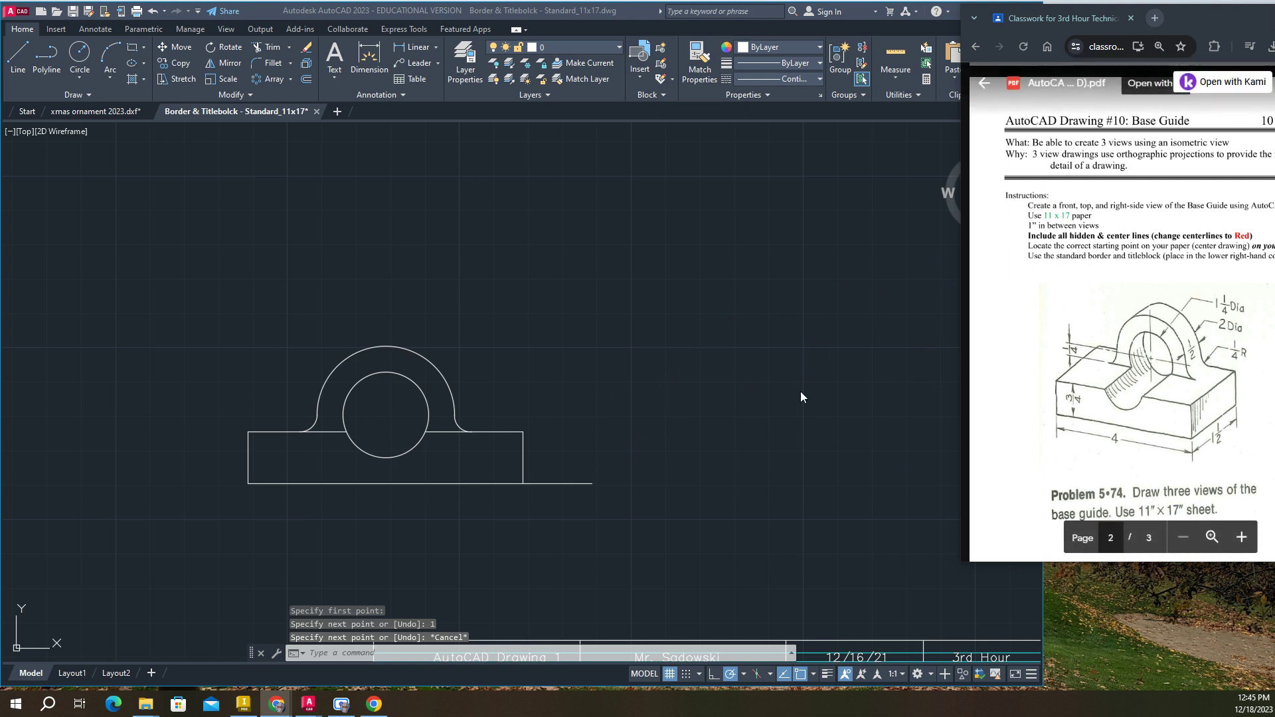
left_click(725, 436)
Draw the 1.5-wide side-view block beside the front view and erase the spacer line.
left_click(18, 57)
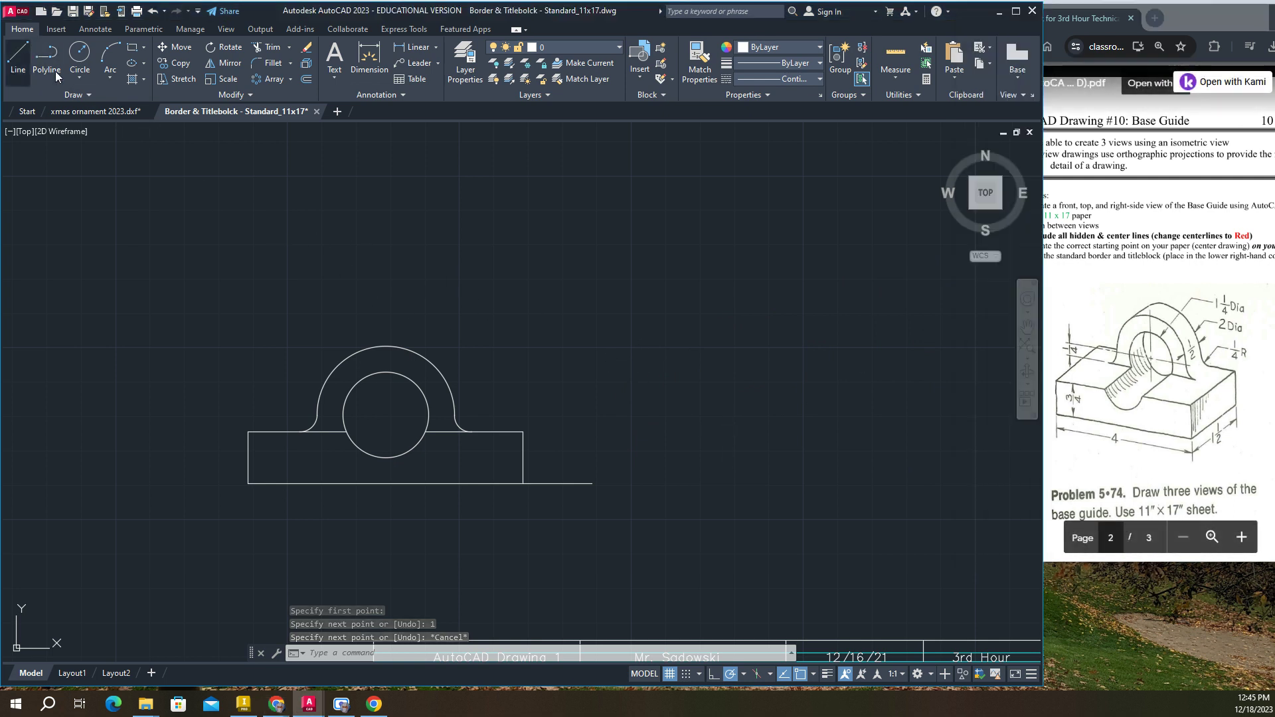
left_click(592, 483)
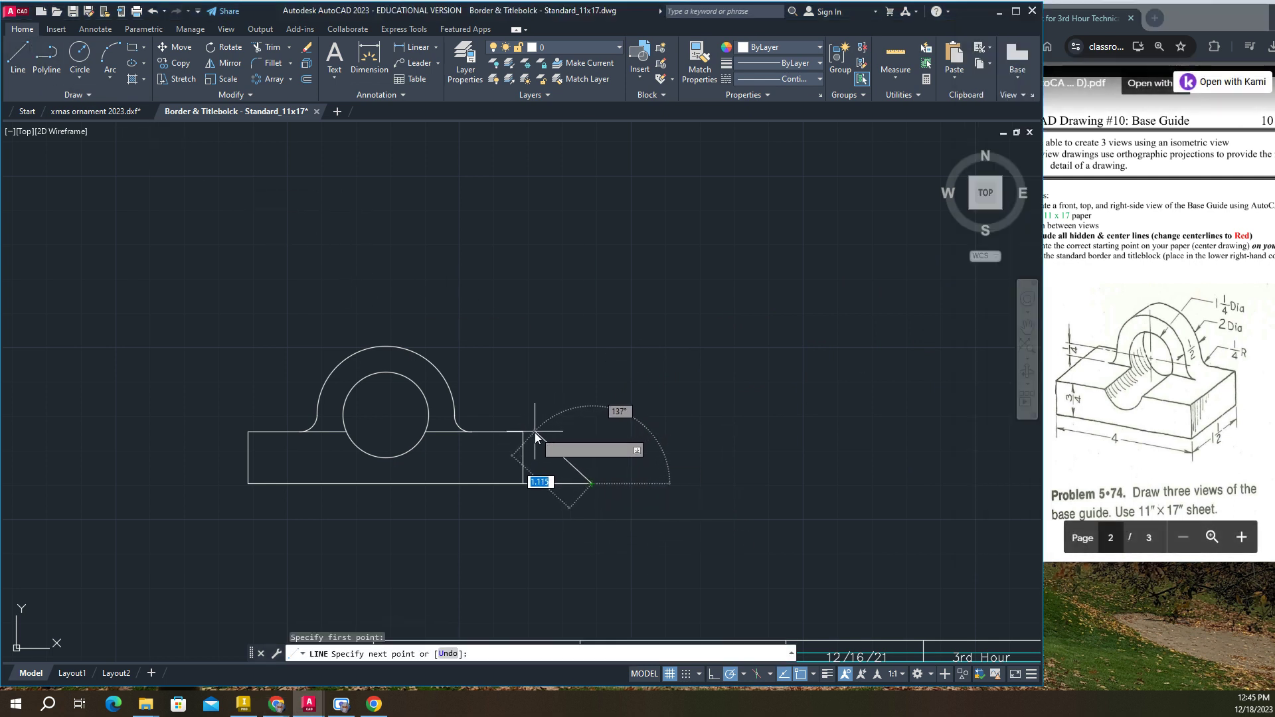
left_click(592, 432)
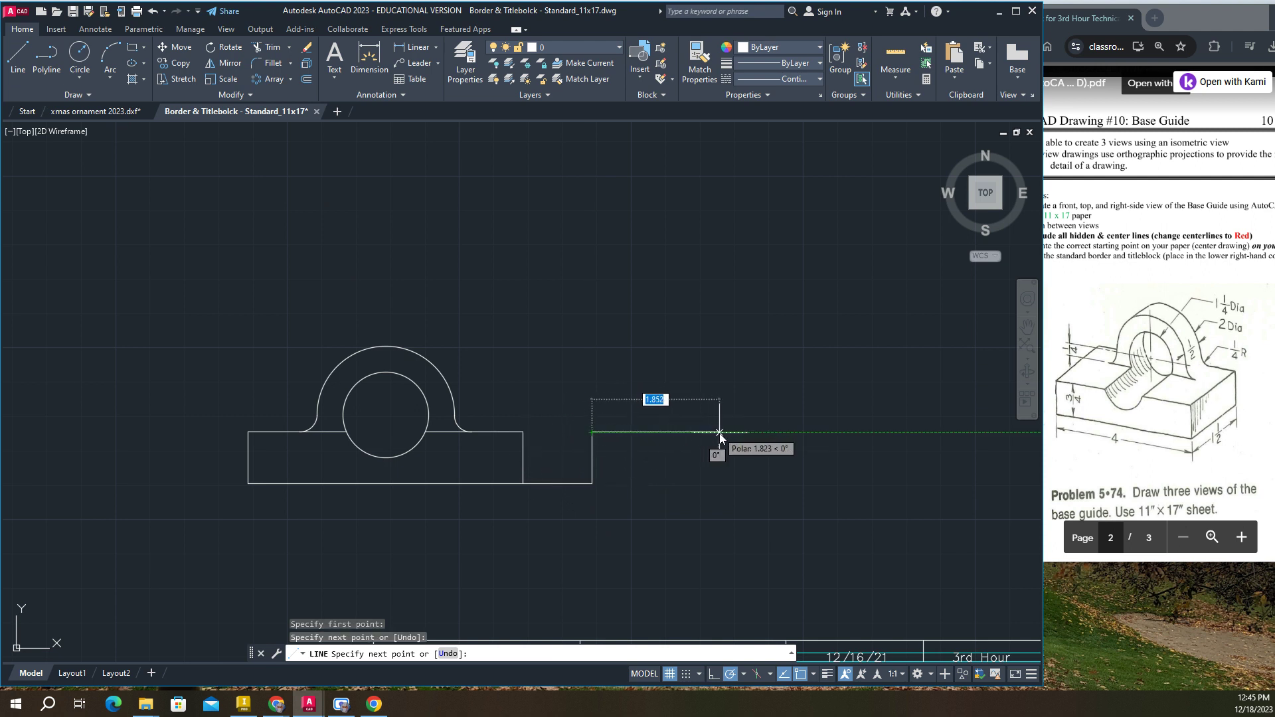
type("1.5")
key("Return")
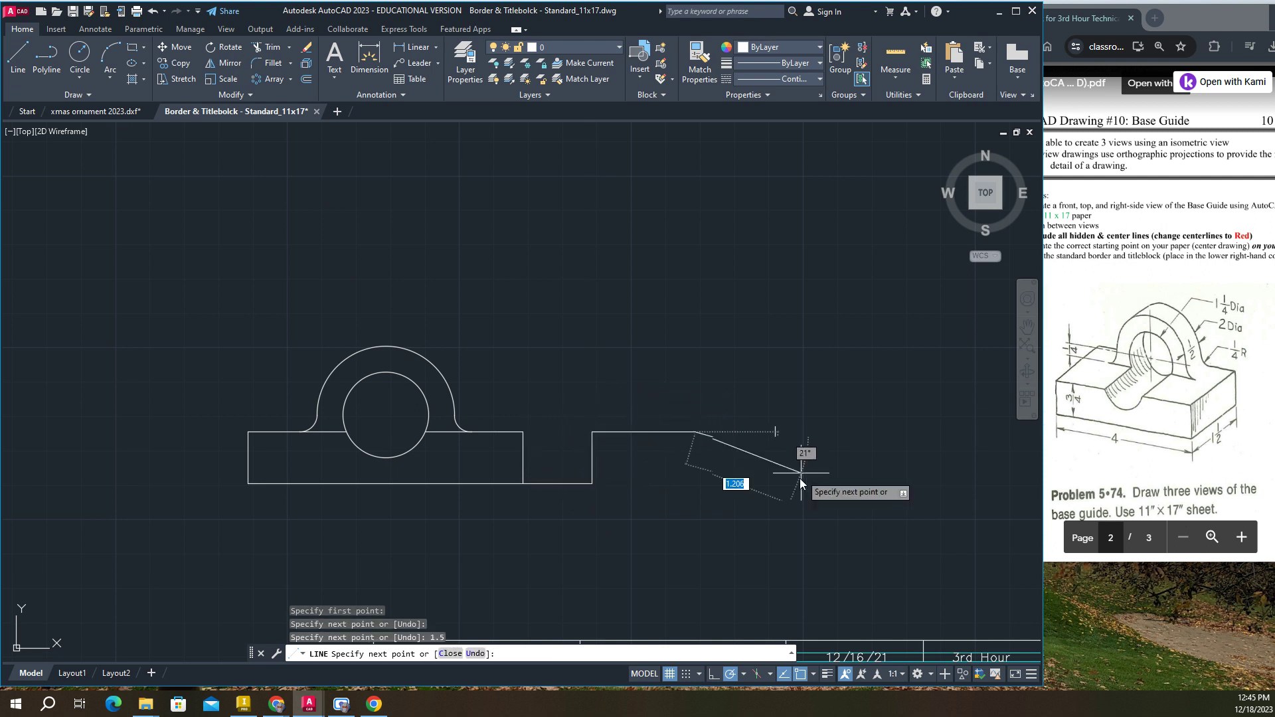
left_click(695, 484)
left_click(588, 484)
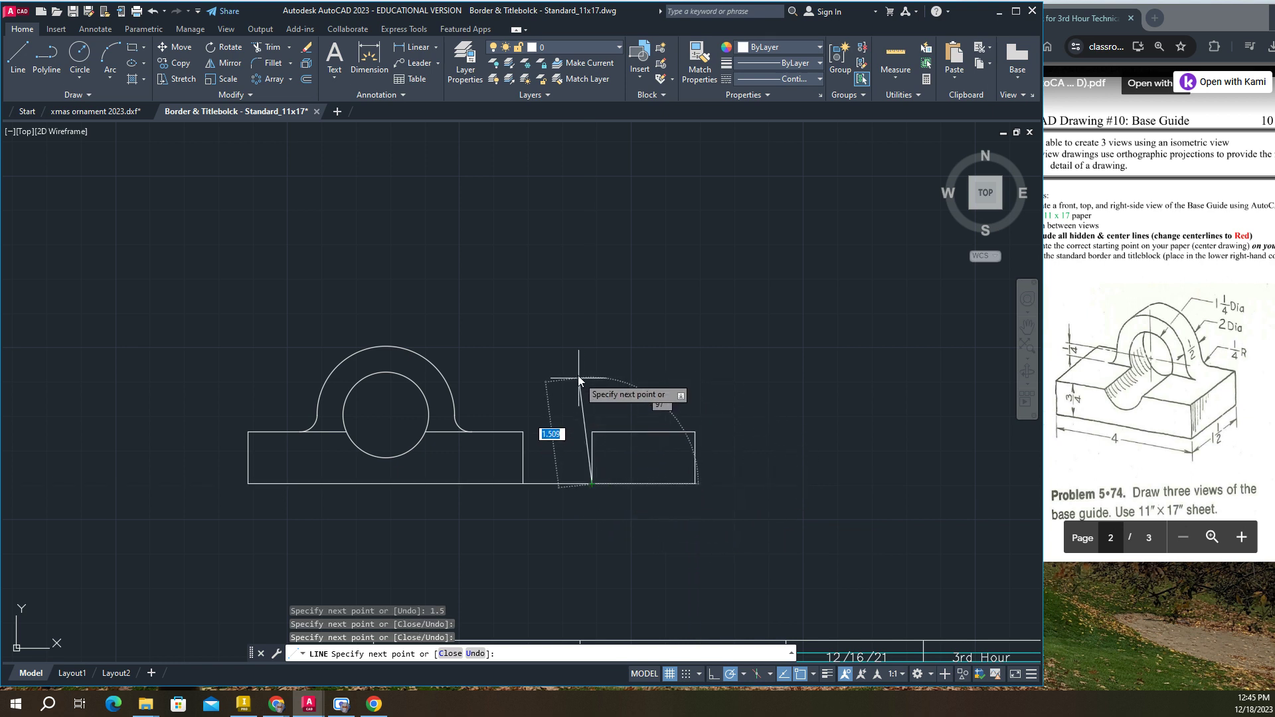
right_click(578, 375)
left_click(604, 381)
left_click(562, 484)
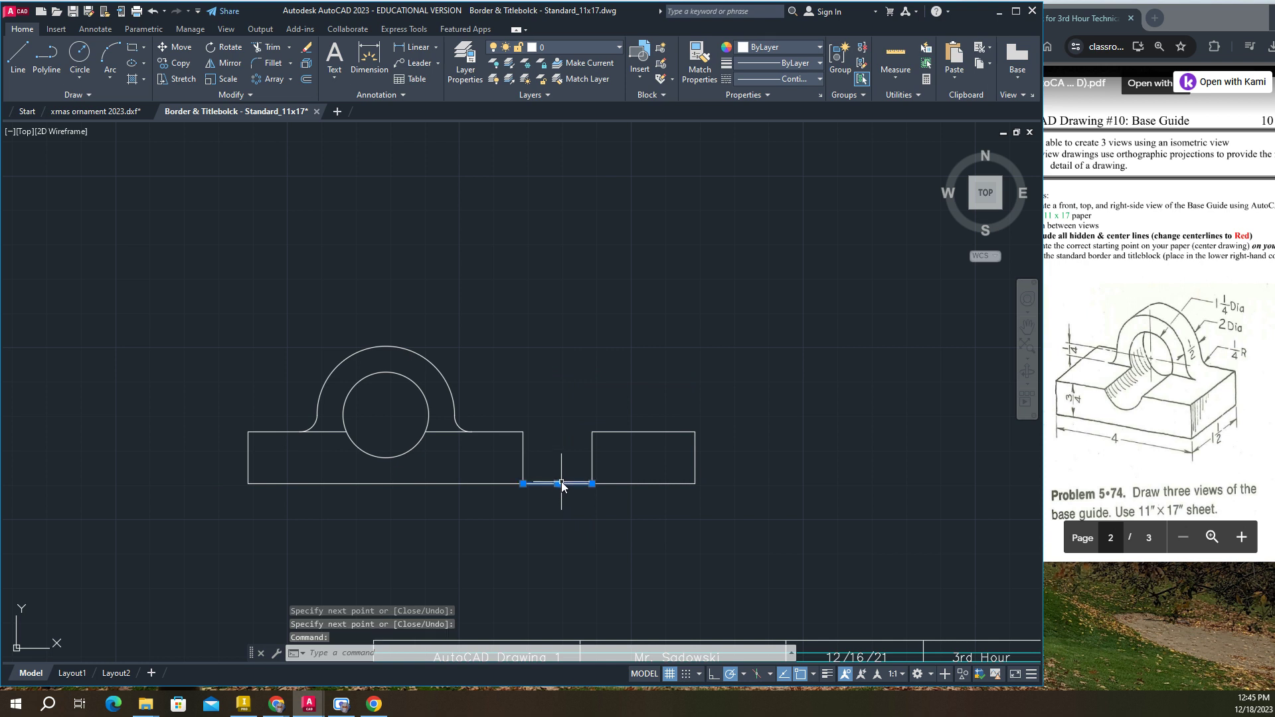
key("Delete")
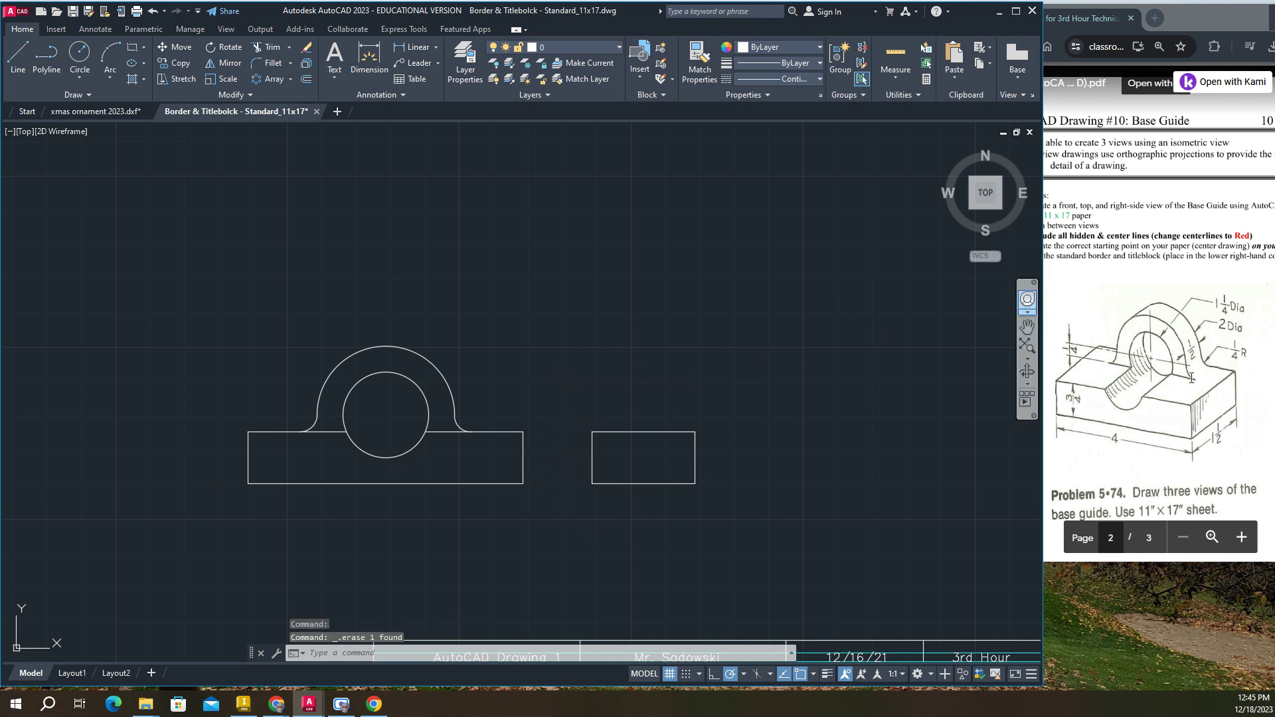
Draw the 0.5-wide upright on the block, rising to the arc's height.
left_click(18, 56)
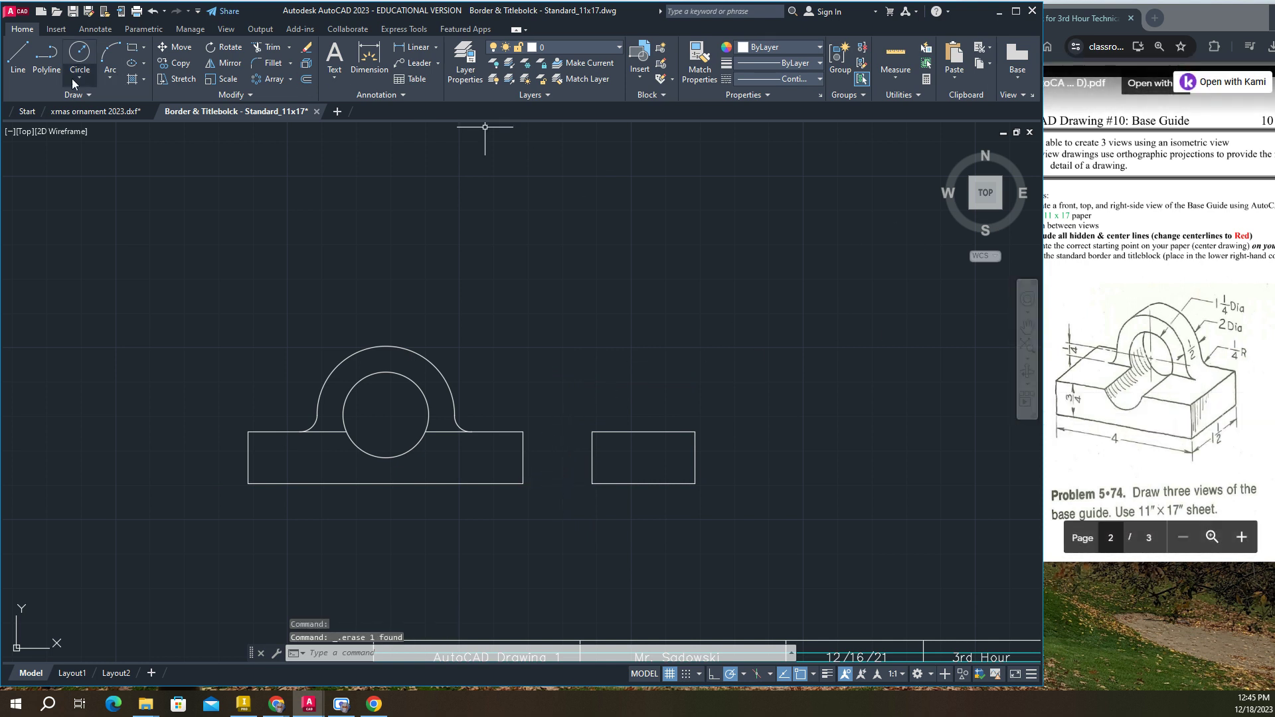
left_click(694, 433)
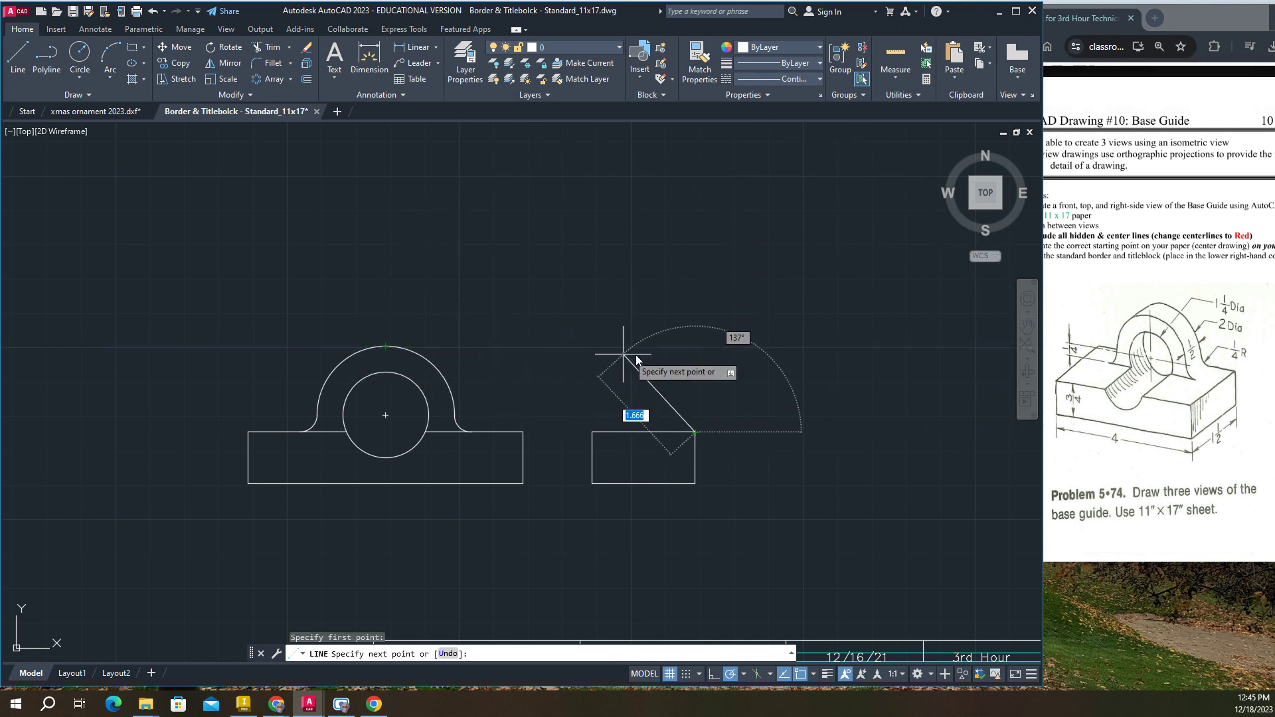
left_click(695, 346)
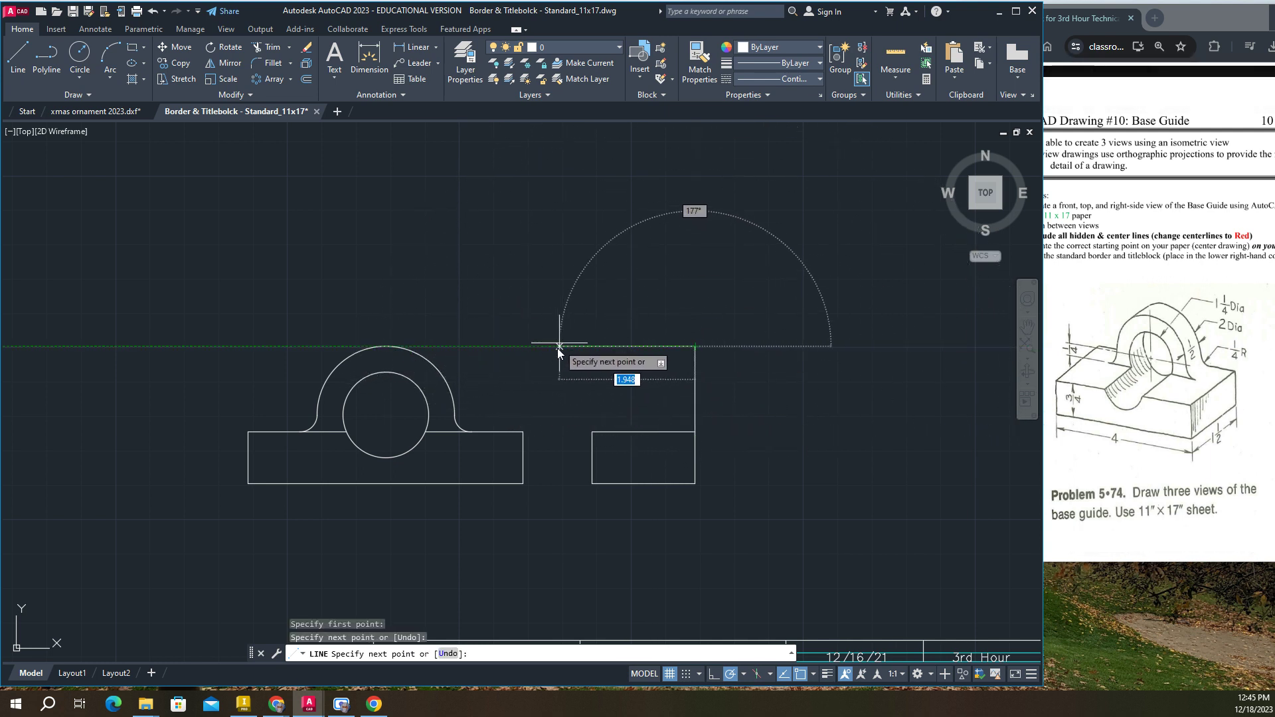
type(".")
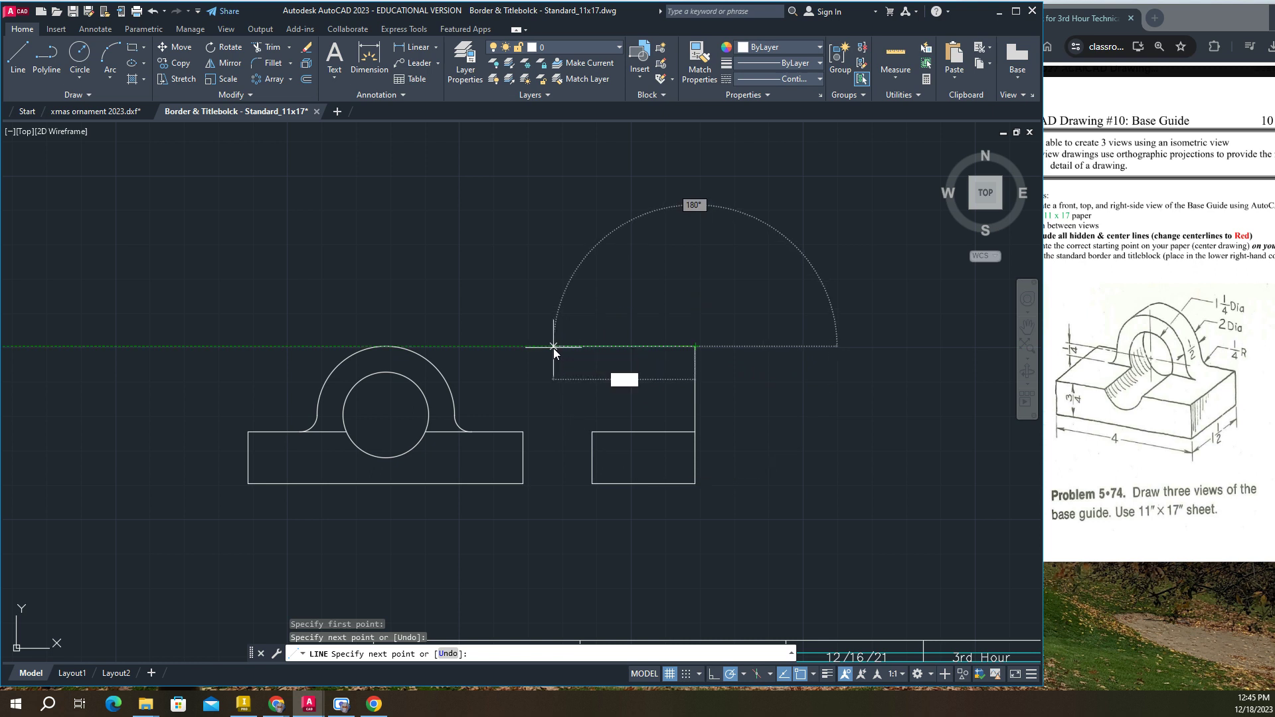
type("5")
key("Return")
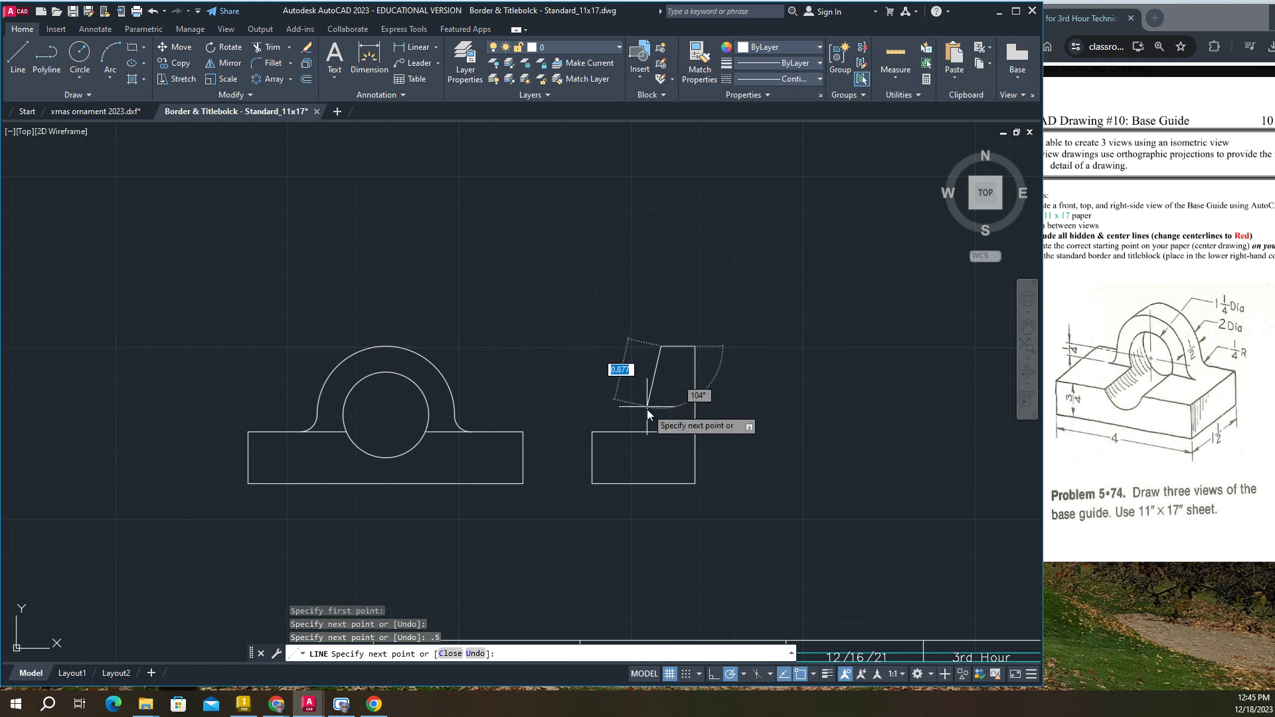
left_click(656, 433)
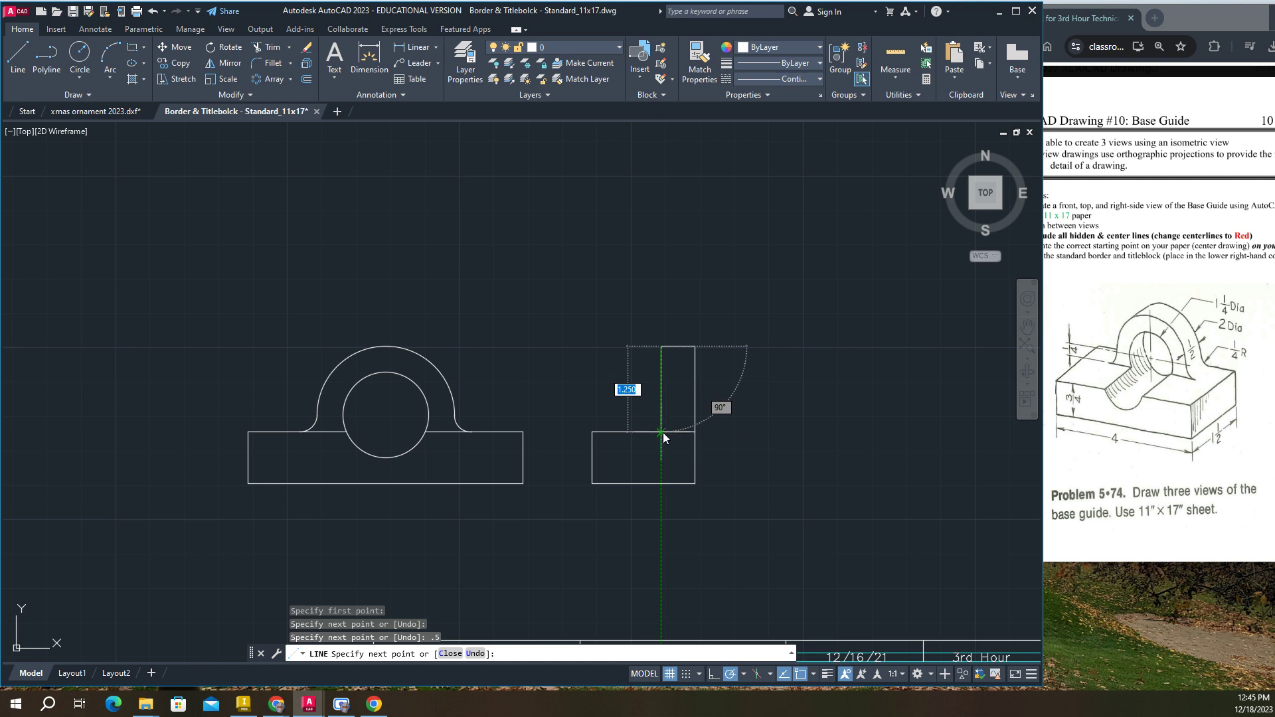
right_click(571, 271)
left_click(639, 279)
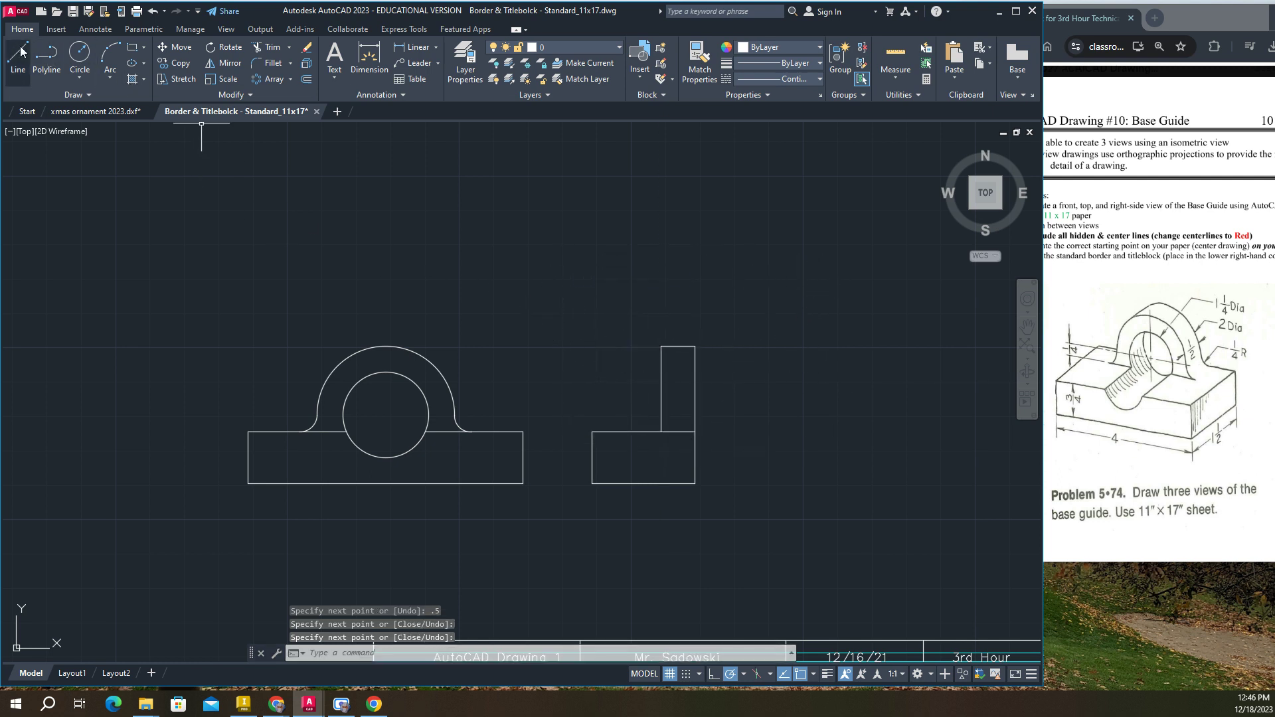
Draw green HIDDEN2 lines from the hole's top and bottom across to the side view.
left_click(818, 49)
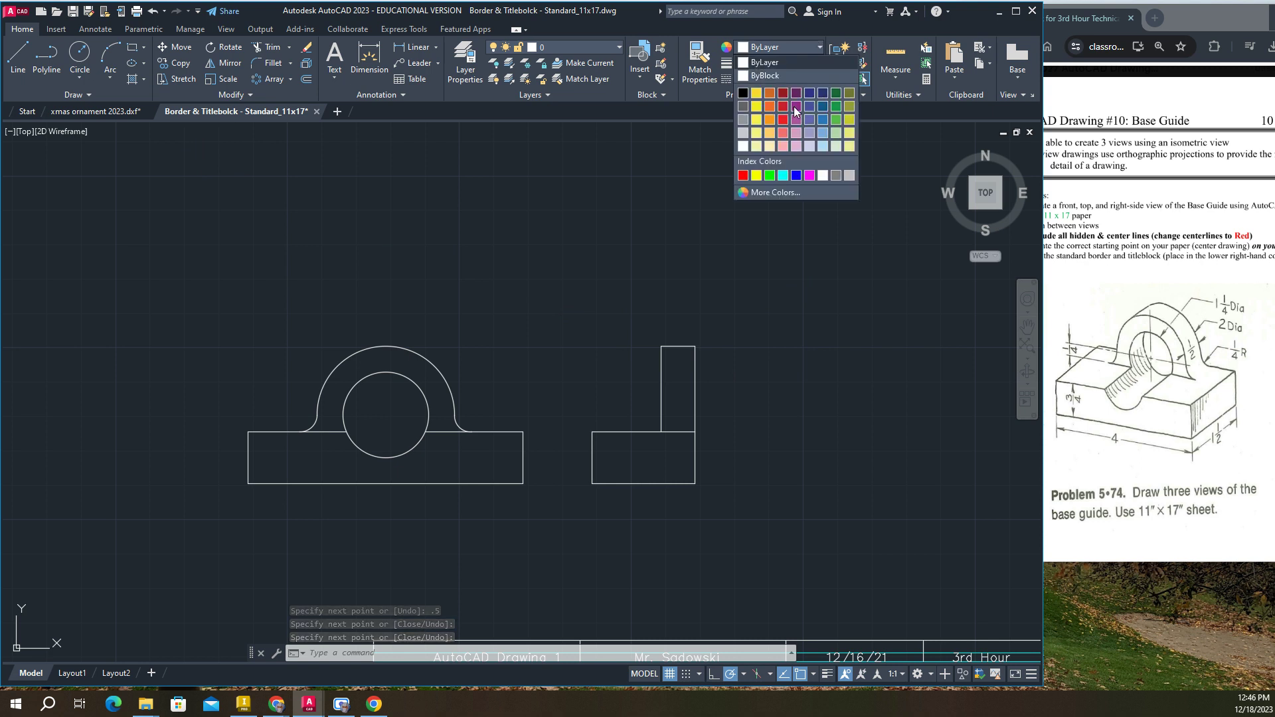
left_click(770, 175)
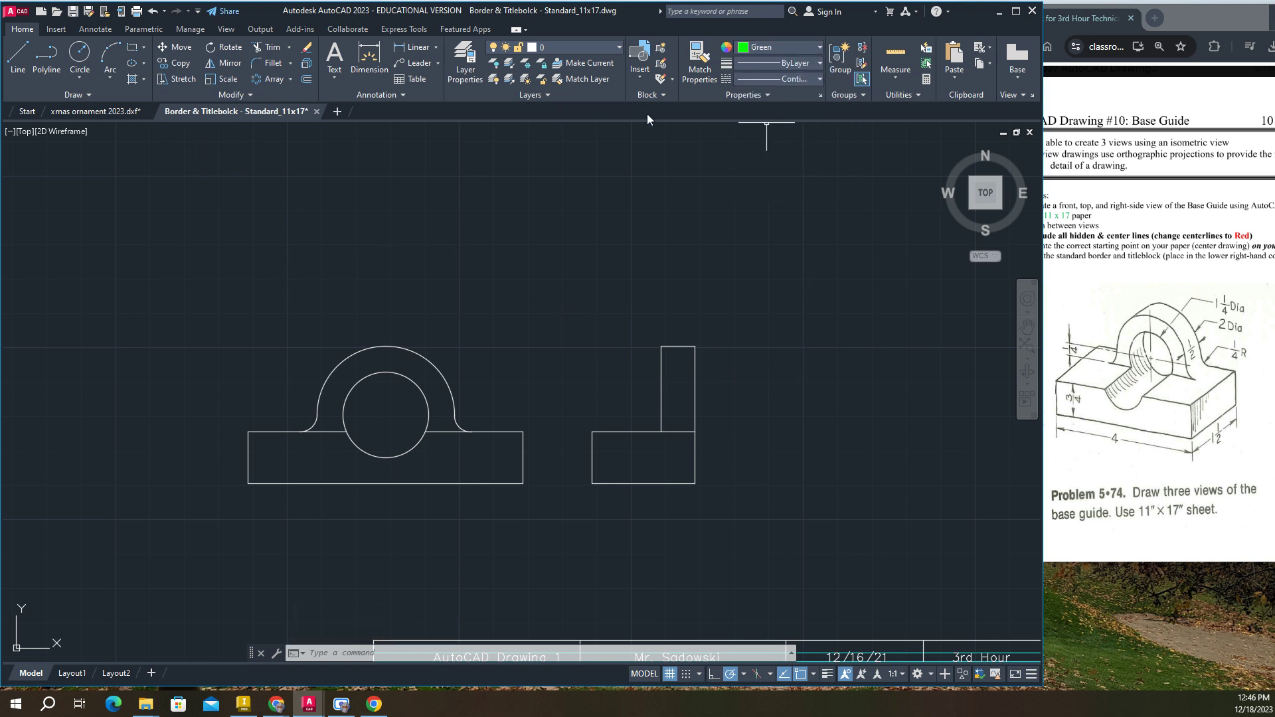
left_click(818, 78)
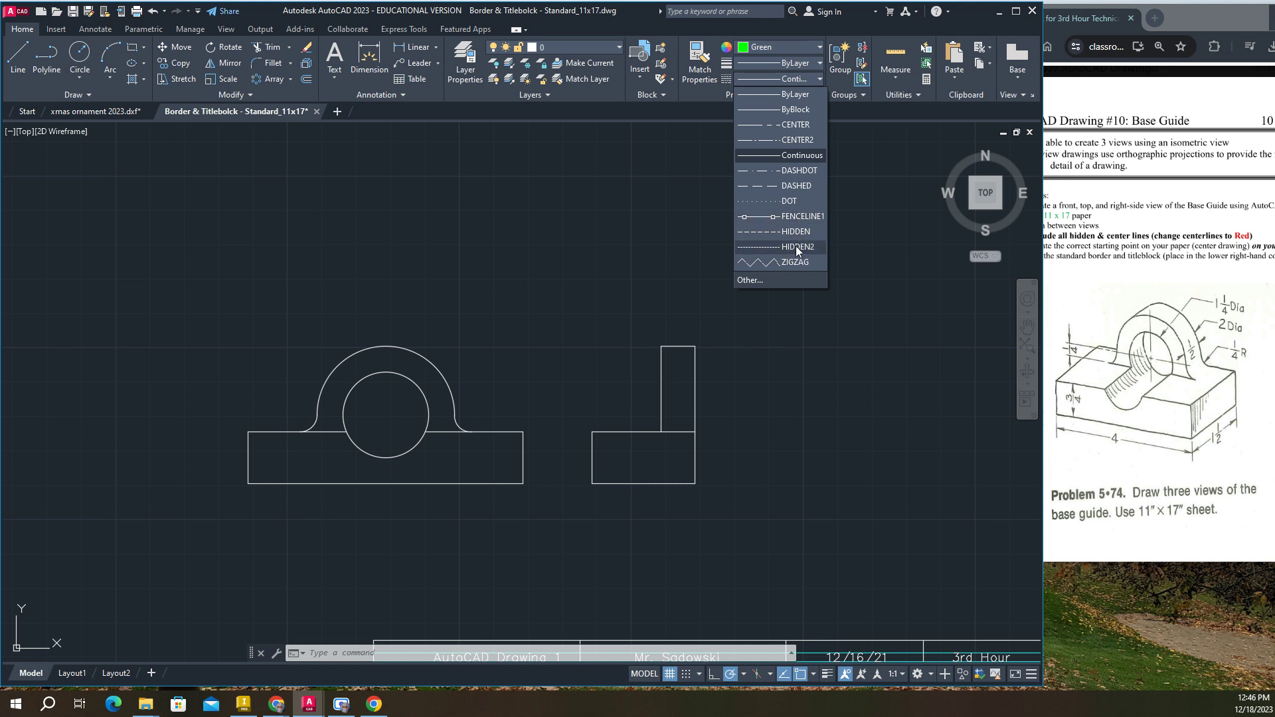
left_click(796, 246)
type("l")
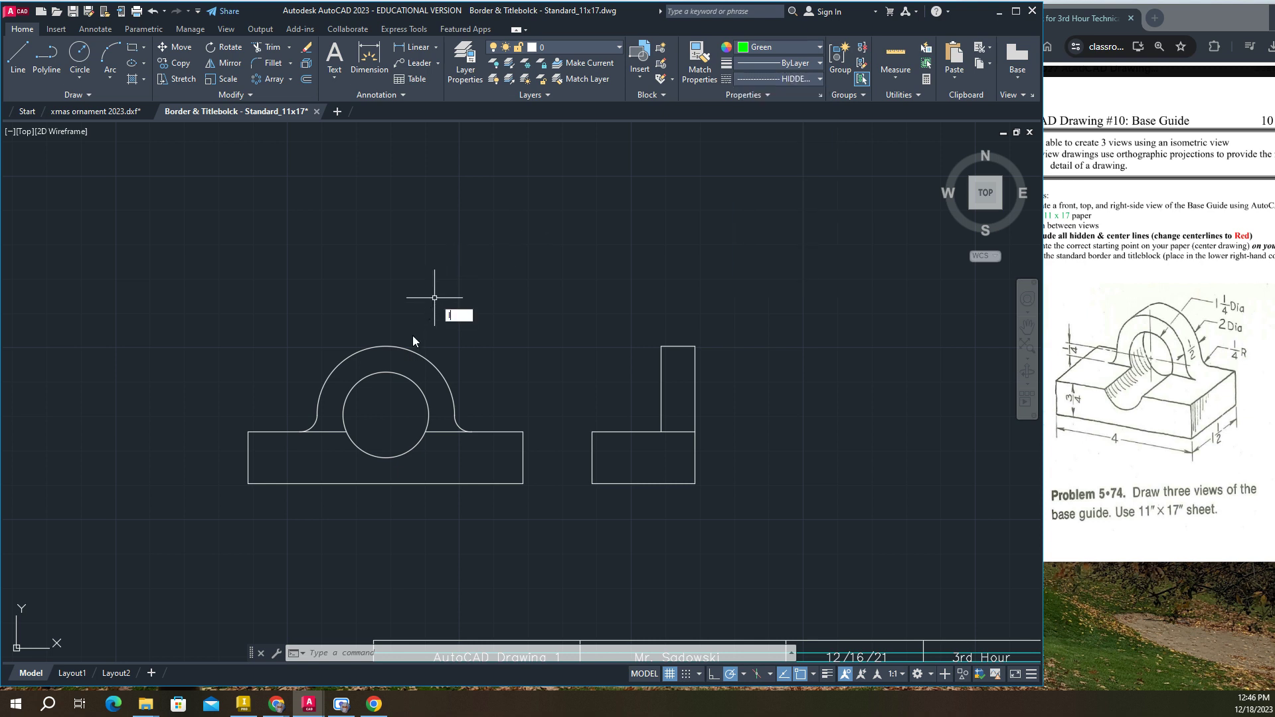
key("Return")
left_click(385, 373)
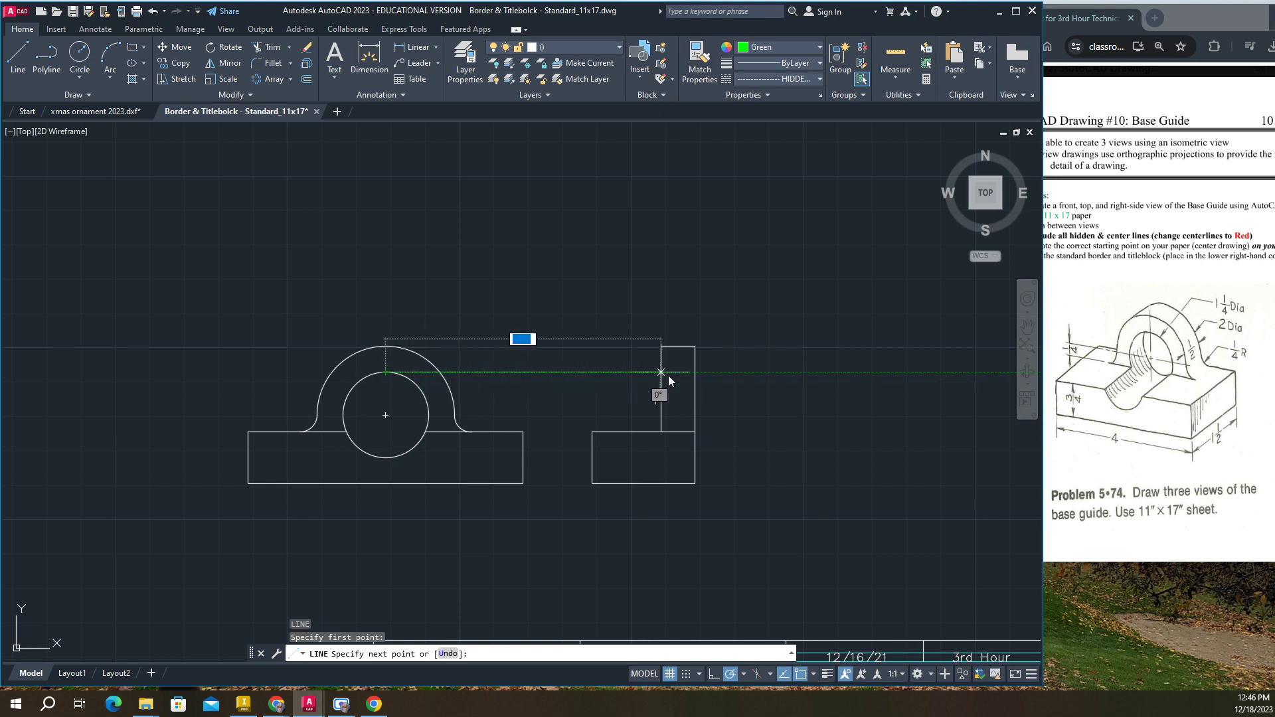
left_click(715, 373)
key("Return")
key("Return")
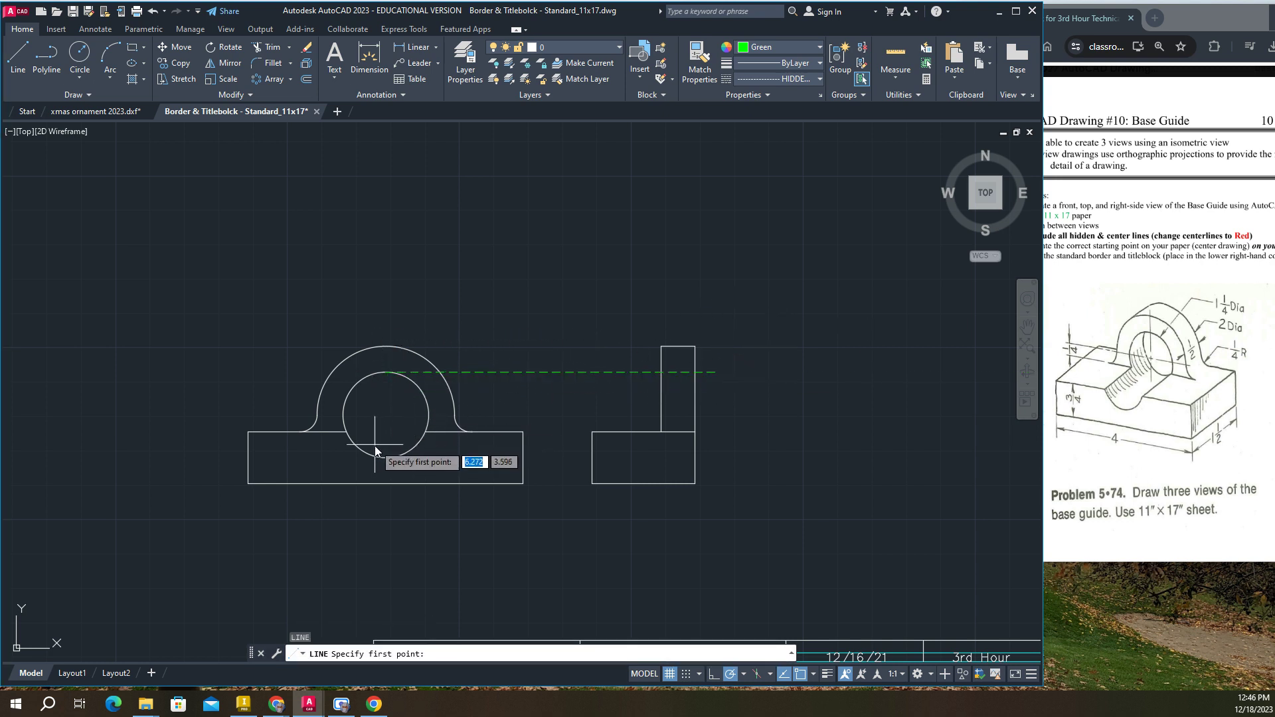
left_click(386, 458)
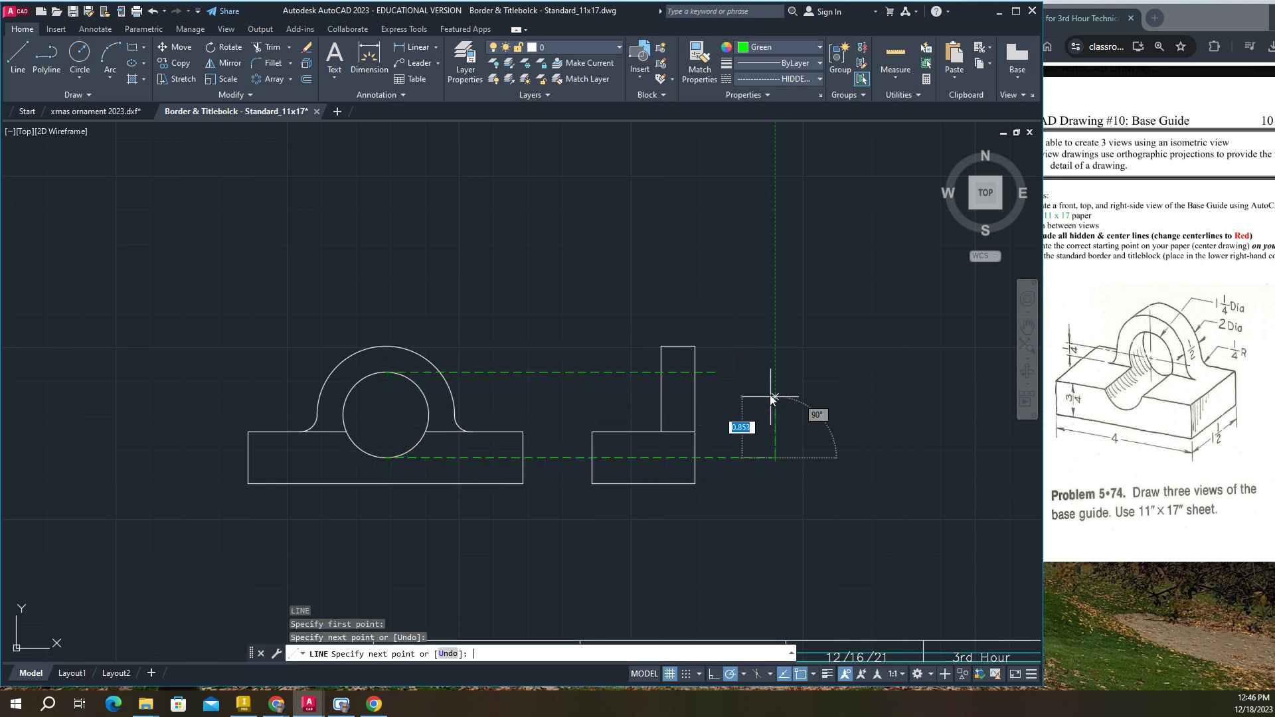
key("Return")
key("Return")
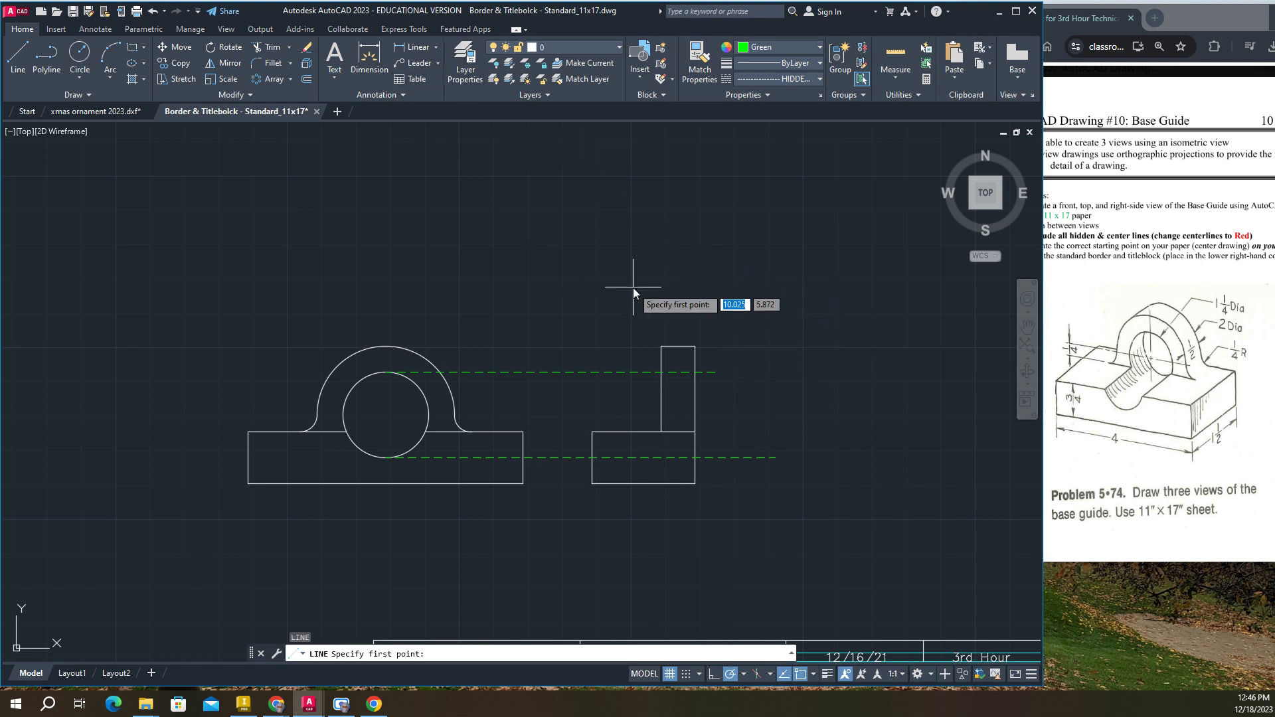
Trim the hidden lines between the views and past the side view.
left_click(269, 48)
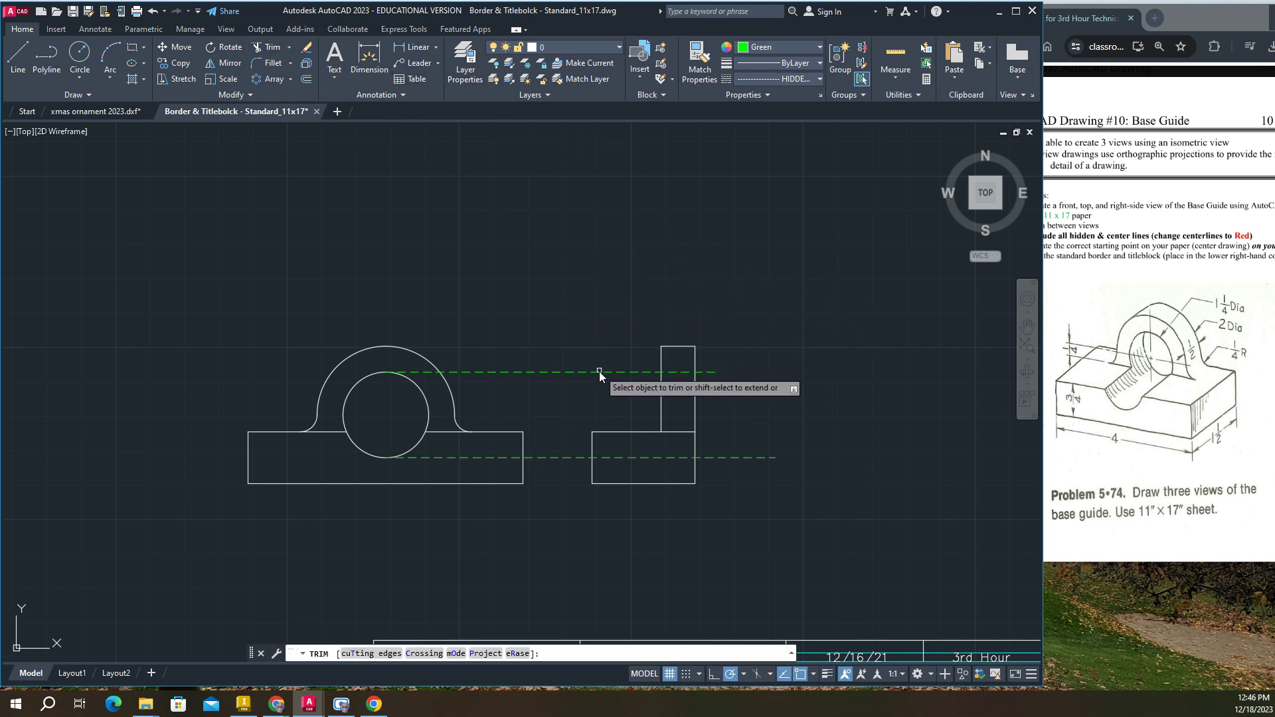
left_click(599, 372)
left_click(711, 372)
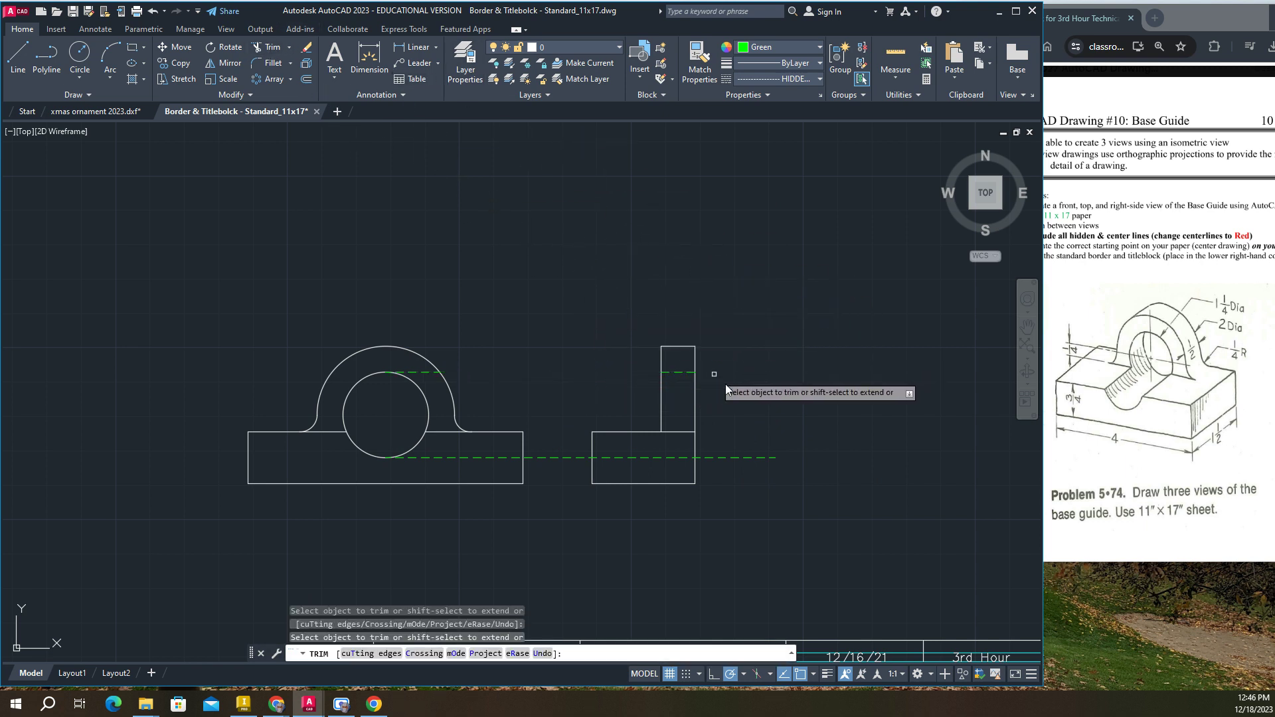
left_click(743, 457)
left_click(540, 455)
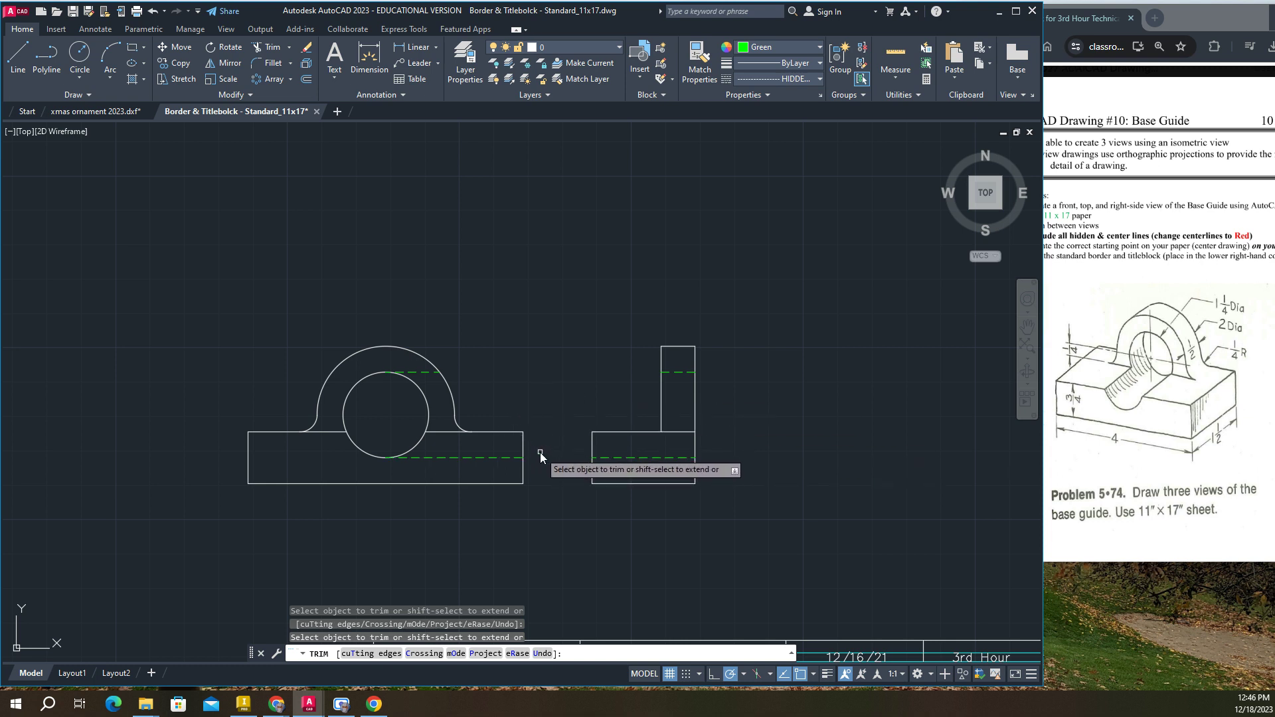
key("Escape")
Delete the hidden lines inside the front view's base and arc.
left_click(486, 460)
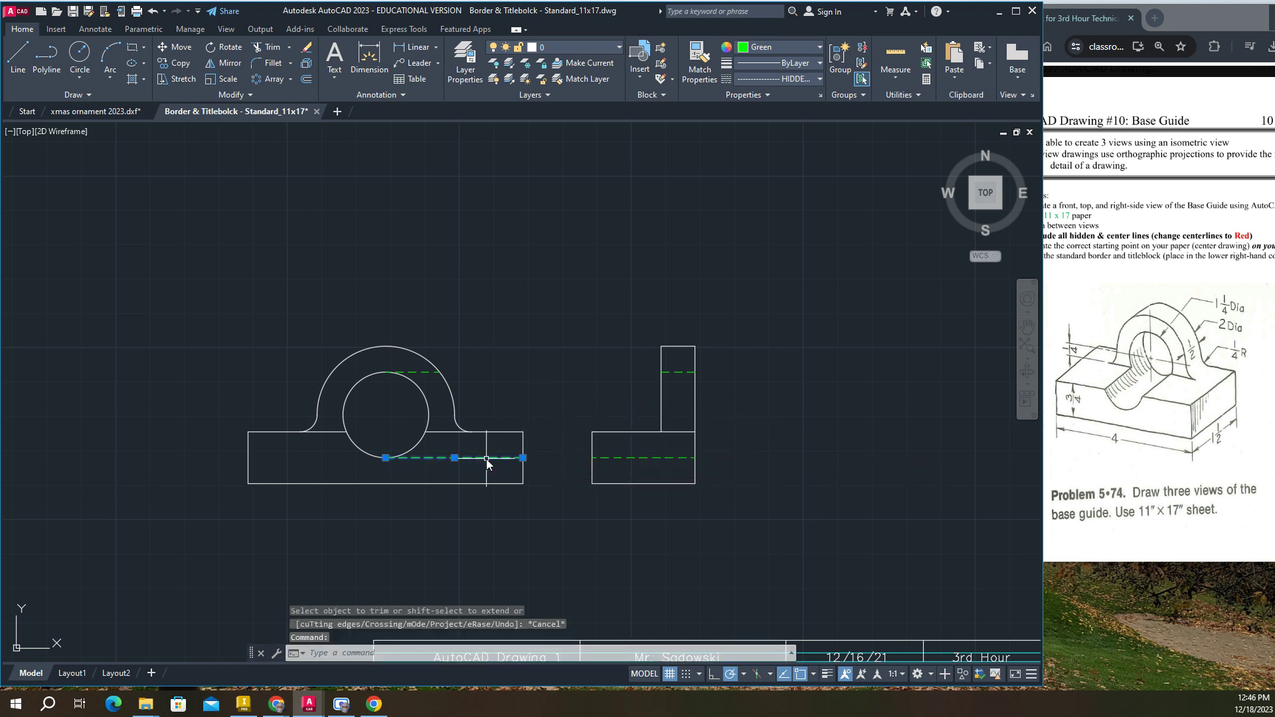
key("Delete")
left_click(425, 373)
key("Delete")
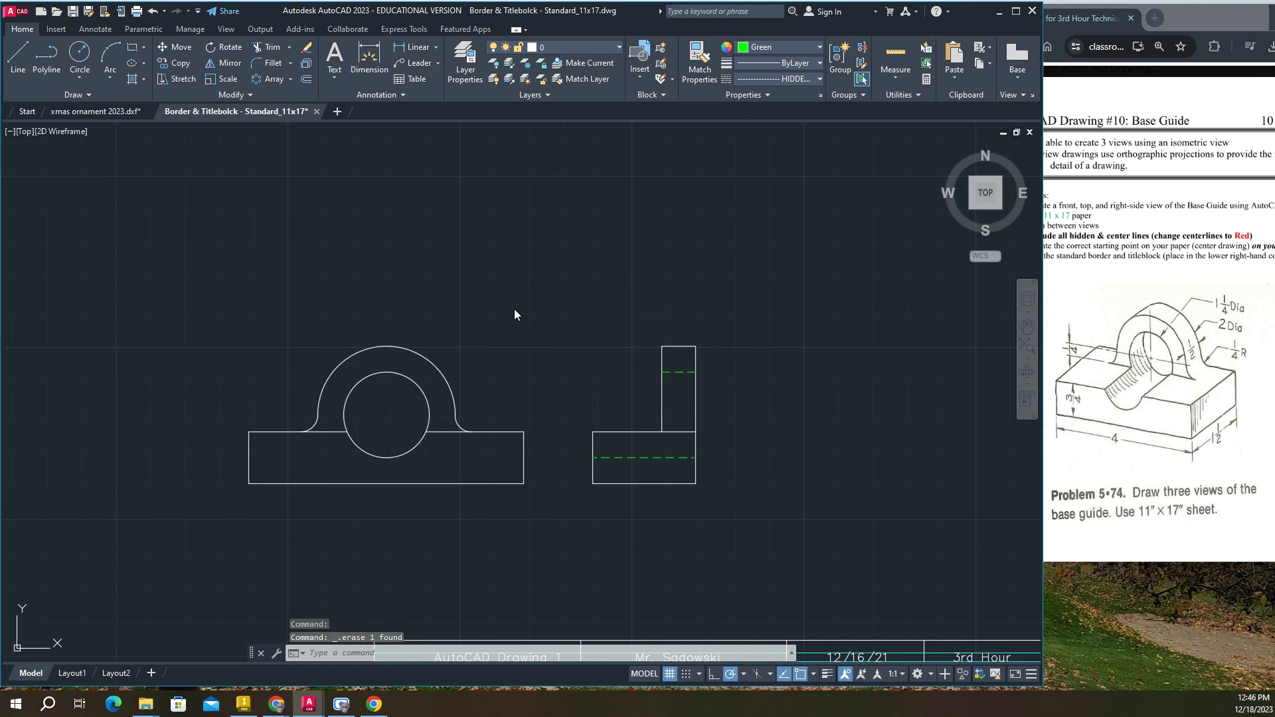
scroll(514, 309, "down", 1)
scroll(335, 213, "up", 1)
Leave a 1-unit green guide line above the front view's upper-left corner.
left_click(18, 57)
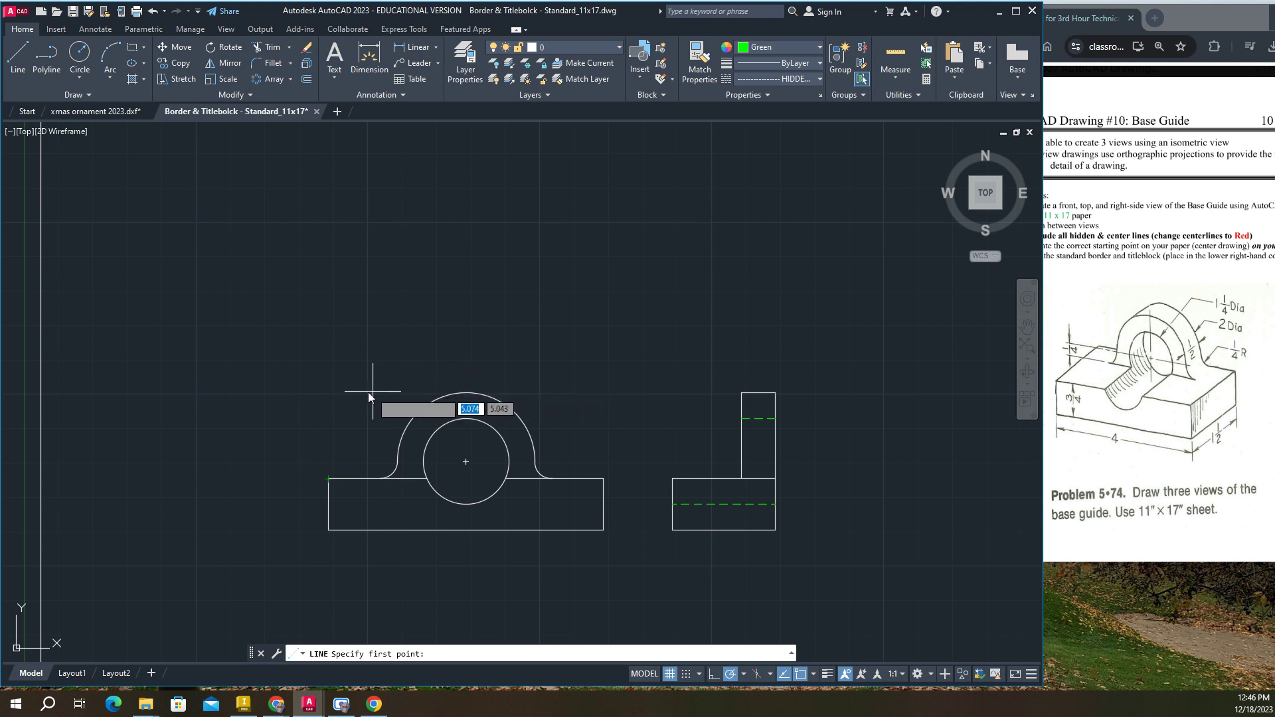
left_click(328, 478)
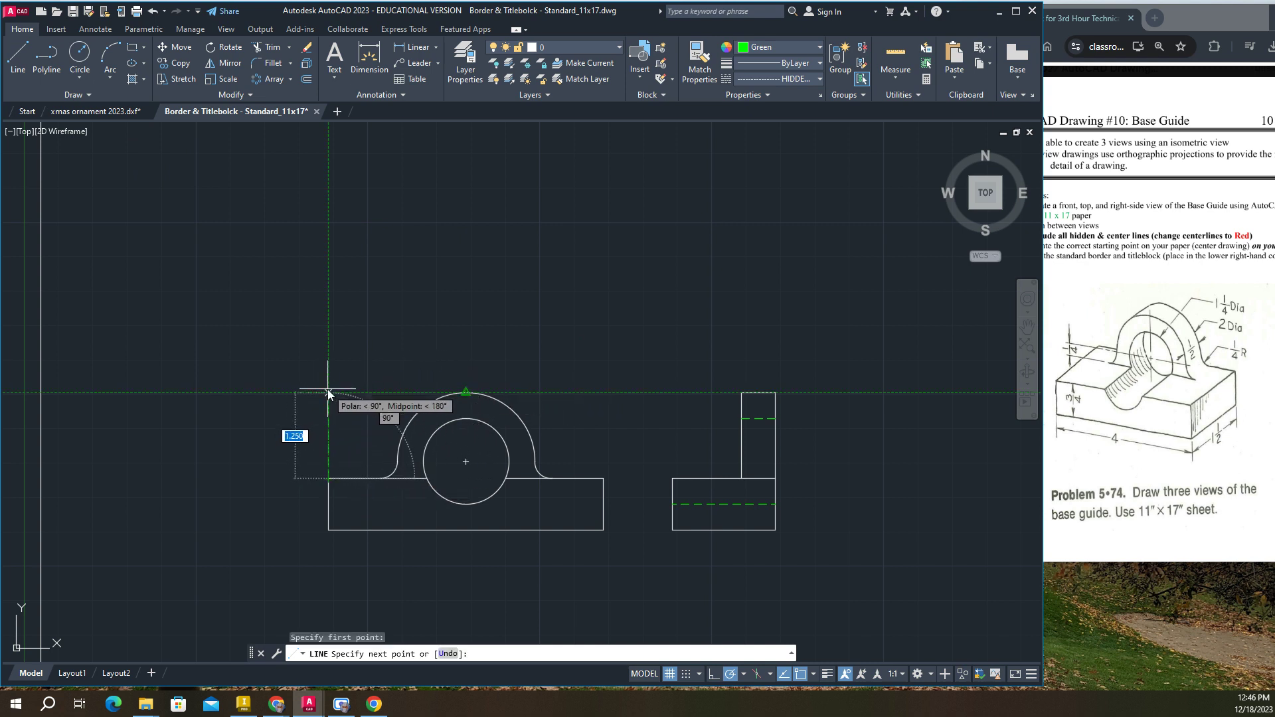
left_click(328, 392)
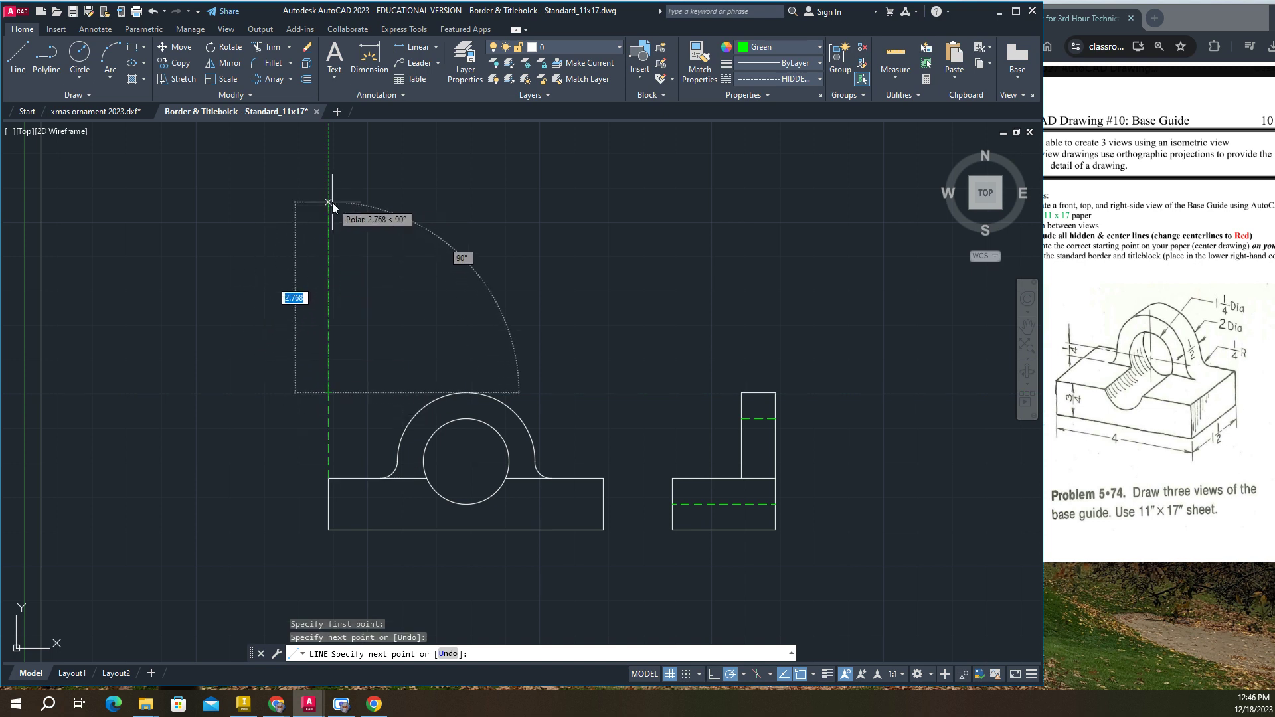
type("1")
key("Return")
key("Escape")
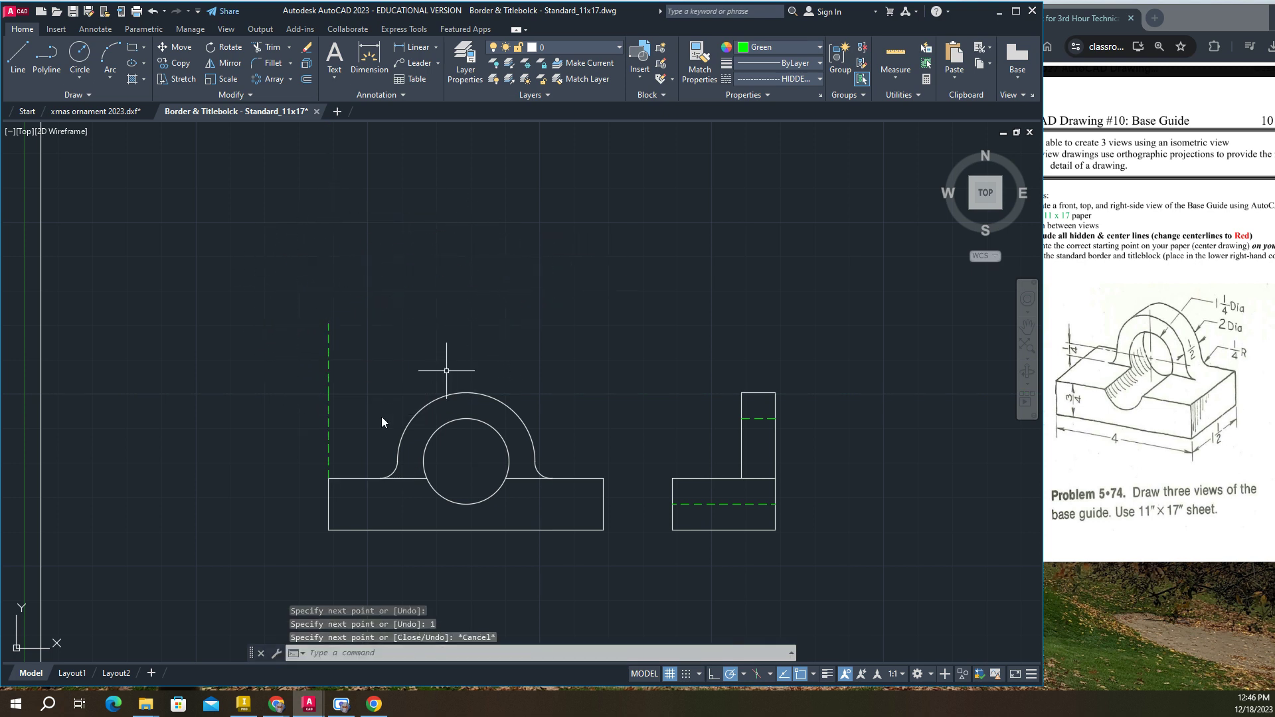
left_click(328, 447)
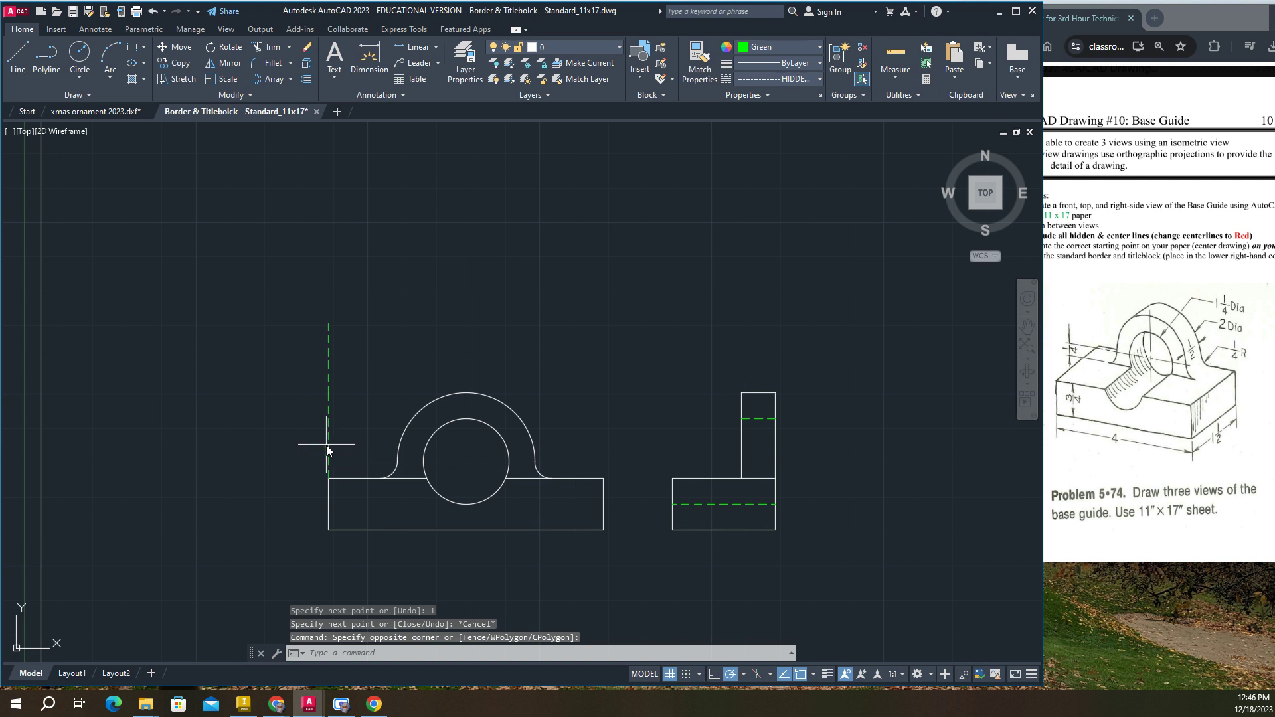
left_click(325, 445)
key("Delete")
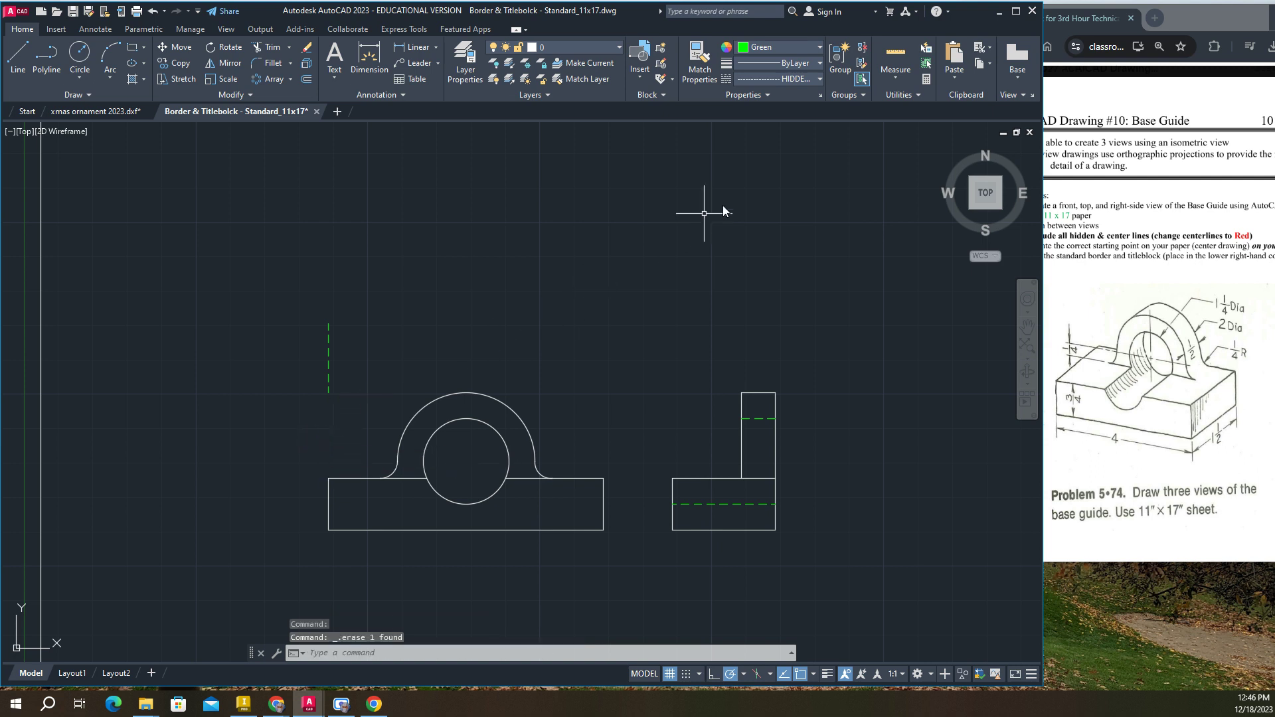
Reset the current colour and linetype to ByLayer.
left_click(816, 46)
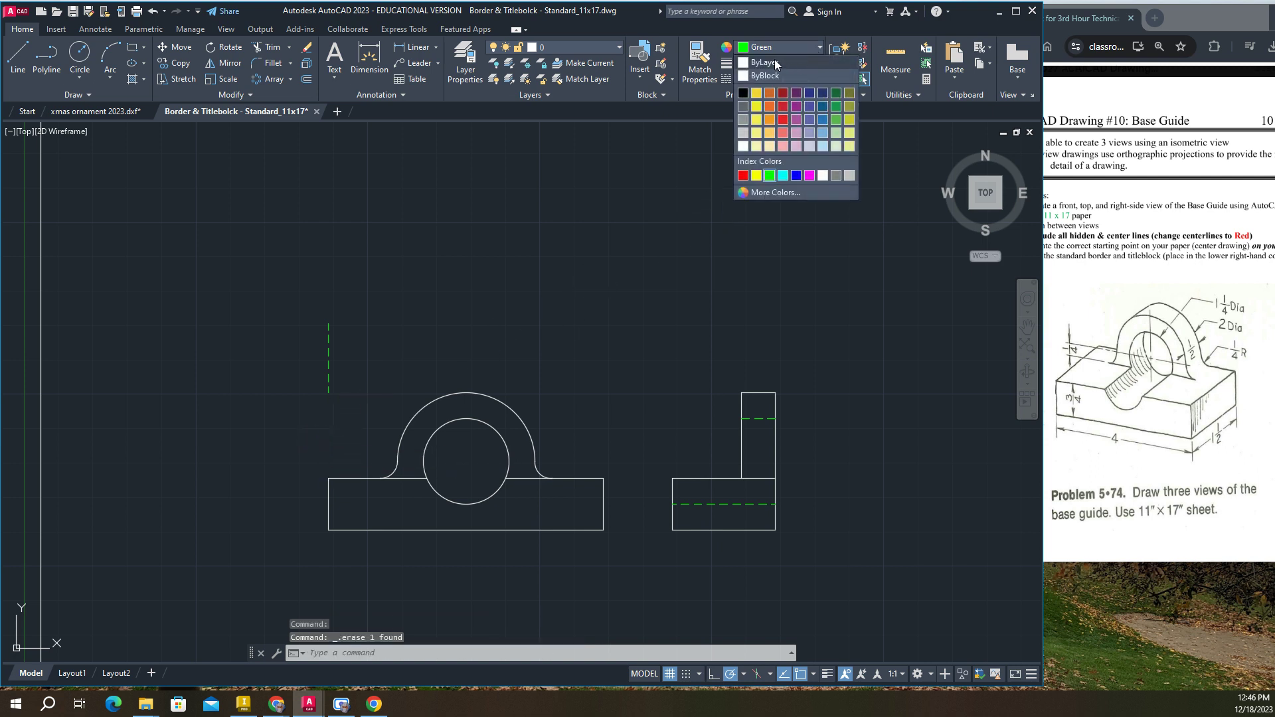
left_click(774, 59)
left_click(818, 78)
left_click(771, 94)
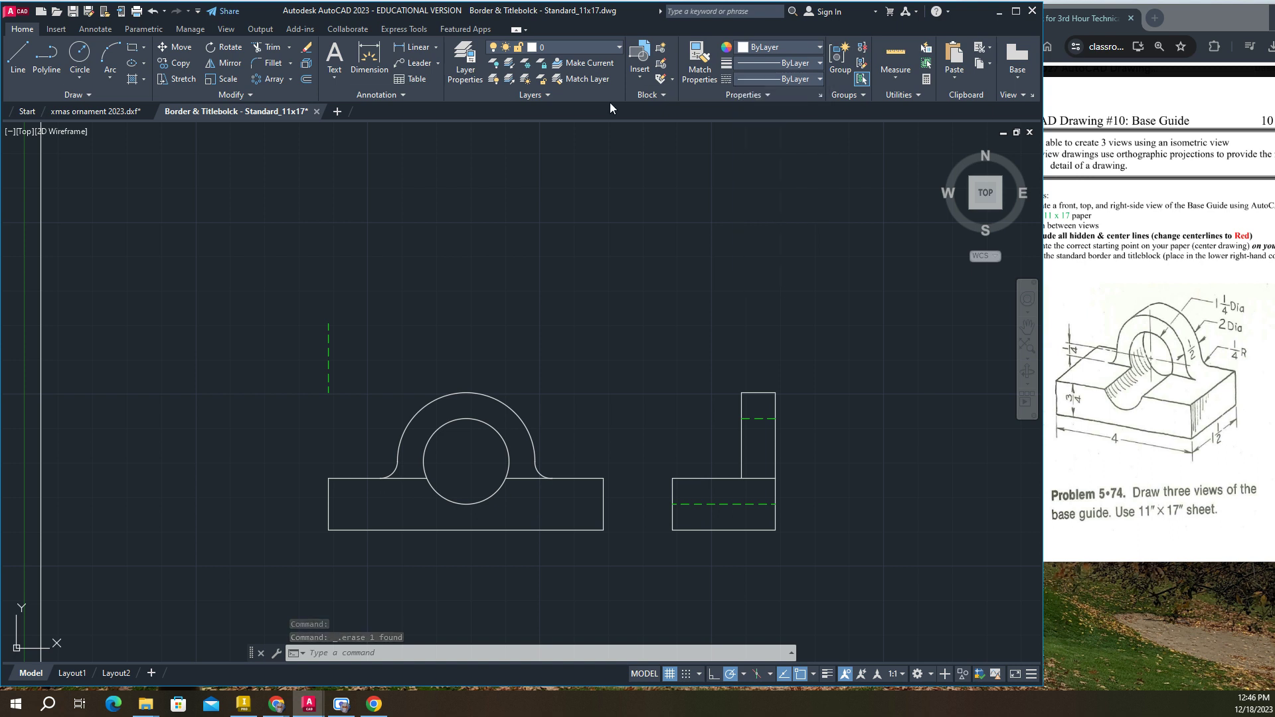
Draw the 1.5-tall top-view rectangle starting from the green guide's top.
left_click(328, 324)
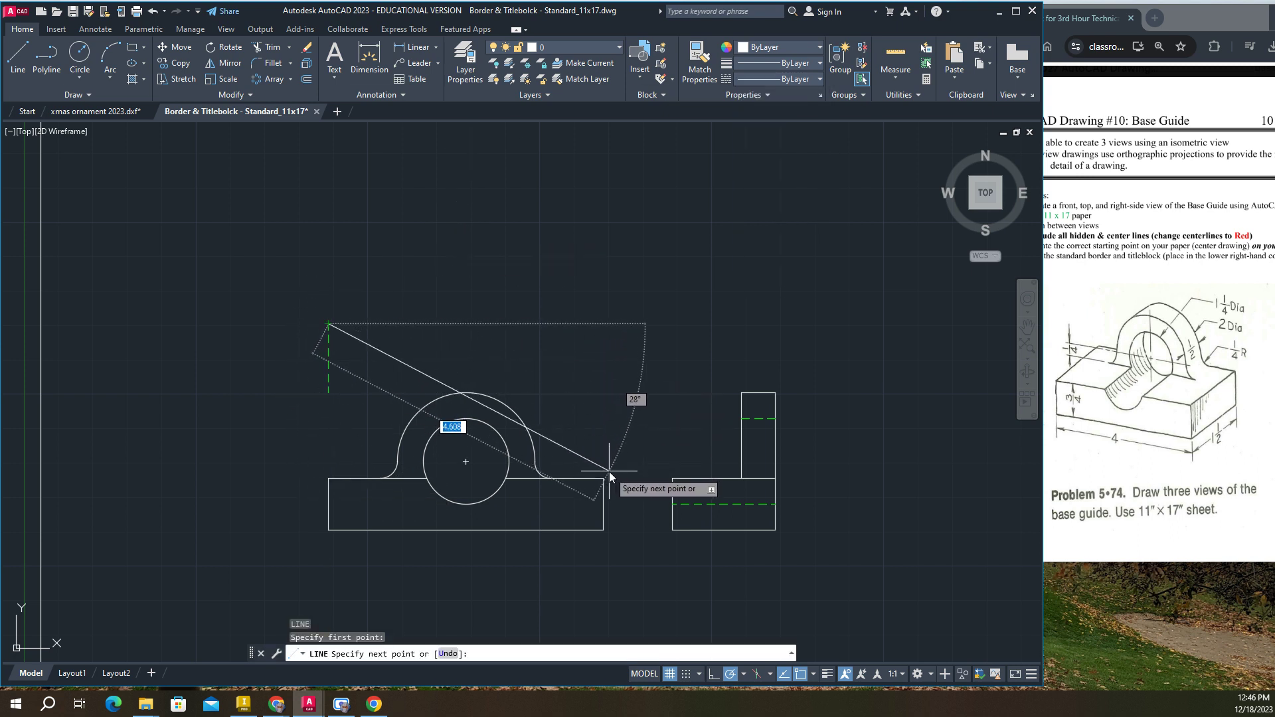
left_click(604, 322)
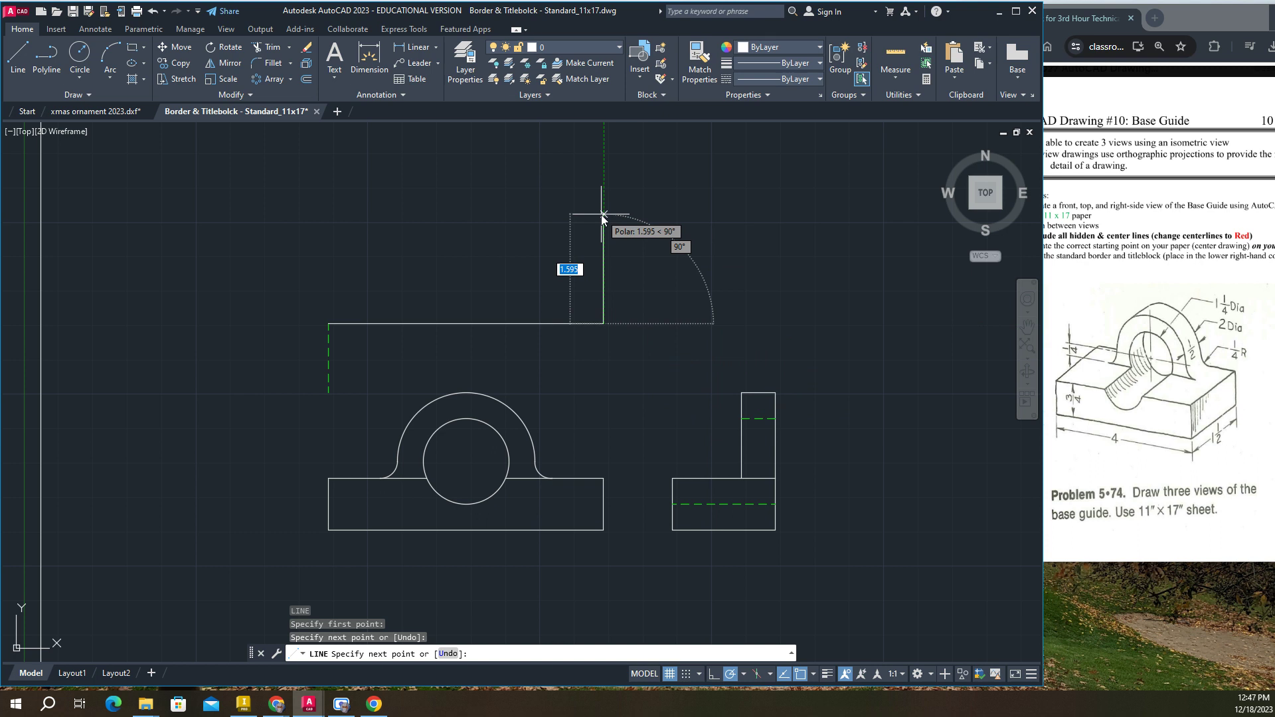
type("1.5")
key("Return")
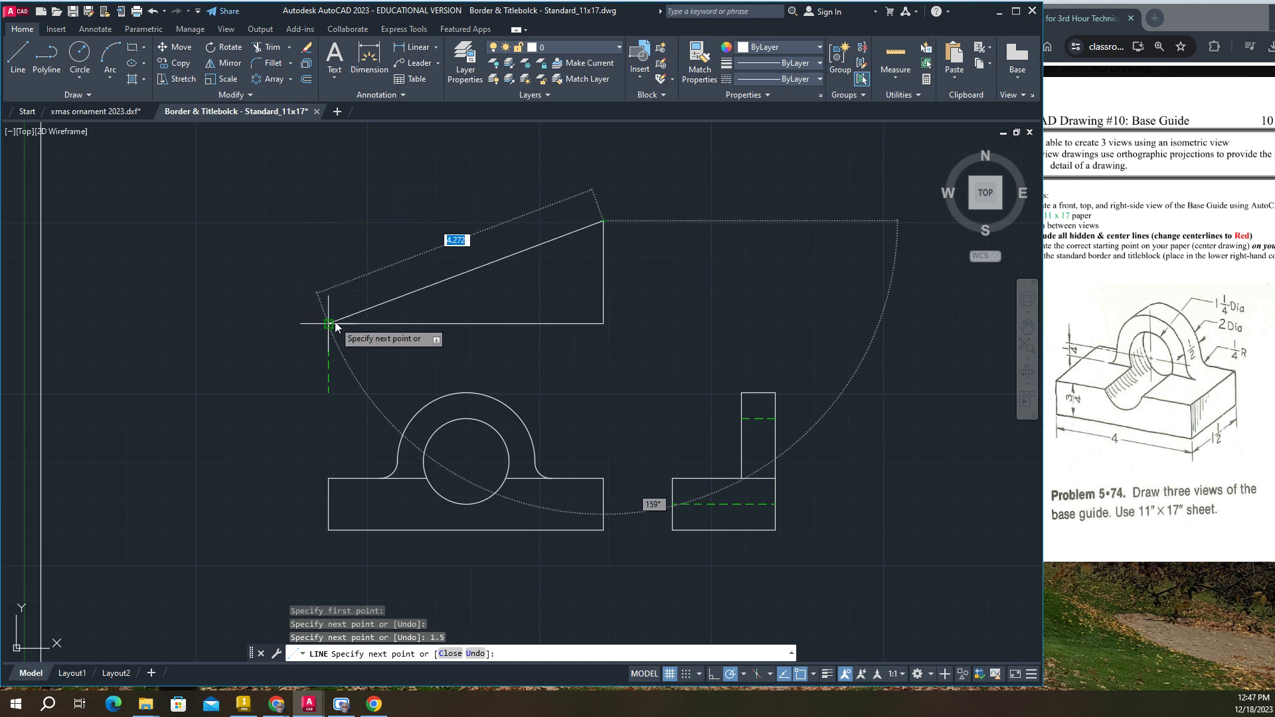
left_click(326, 223)
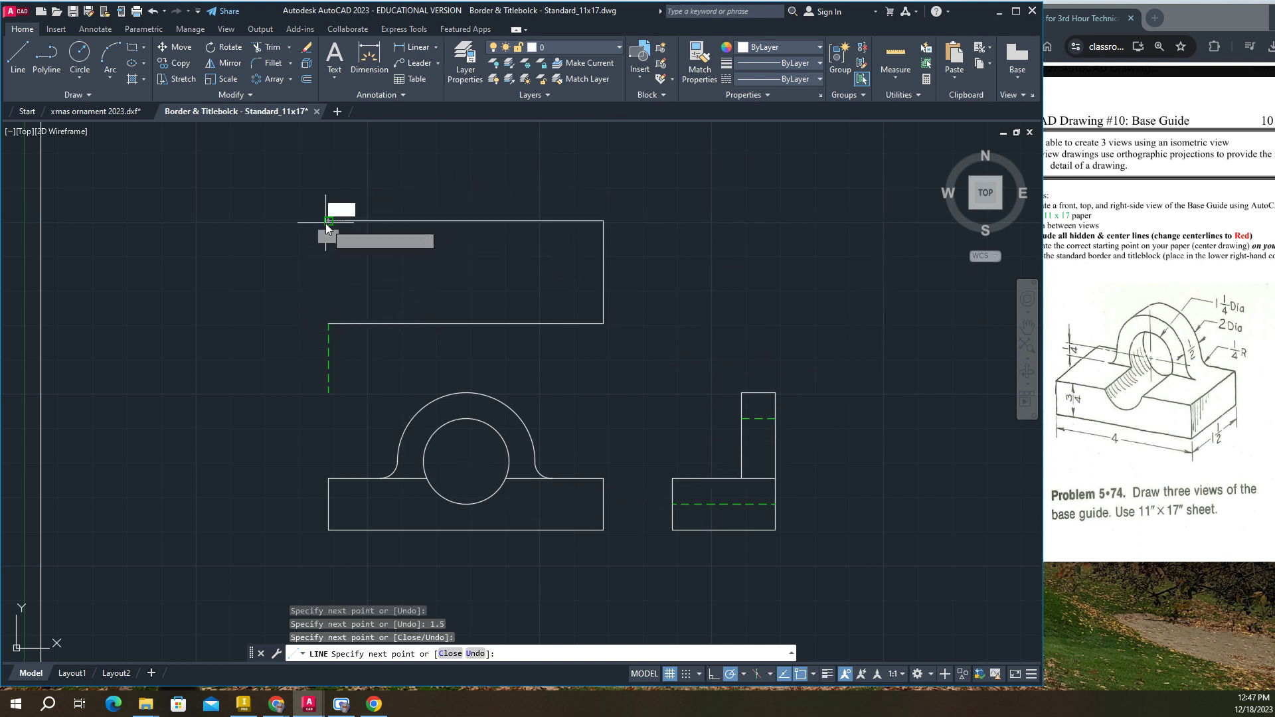
left_click(328, 324)
key("Escape")
type("offset")
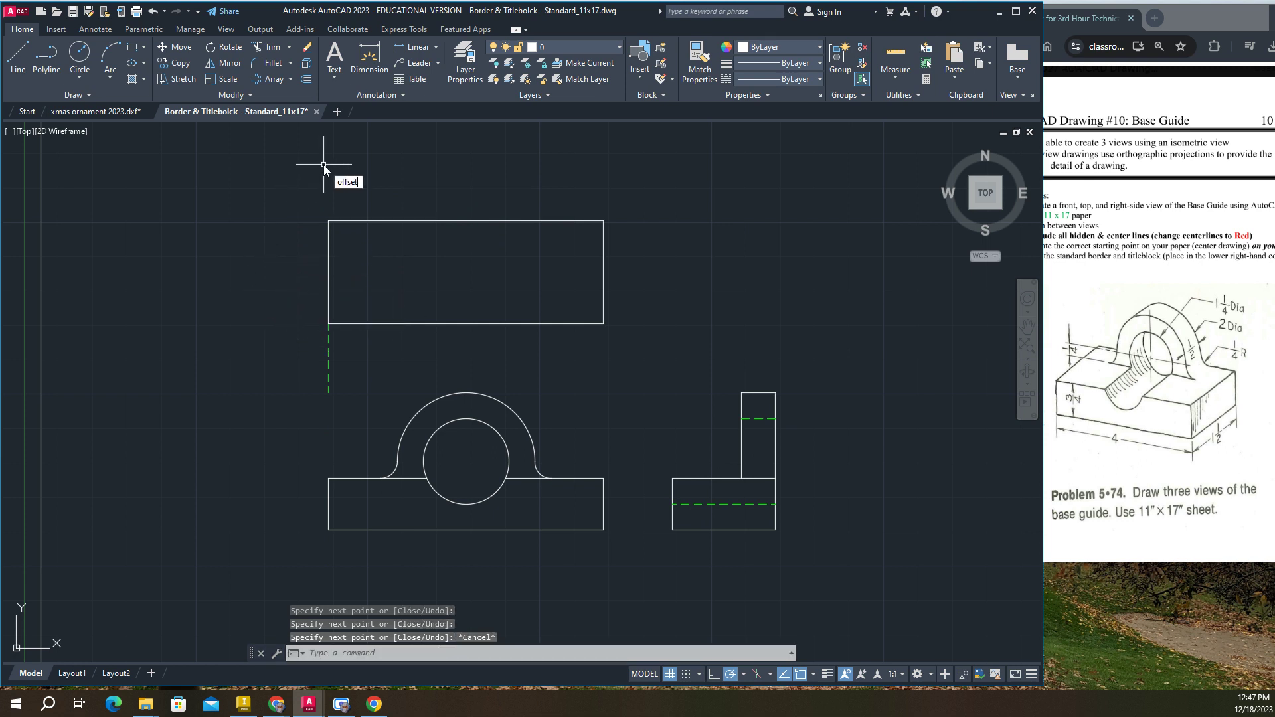
Offset the top edge 0.5 downward and erase the green guide line.
key("Return")
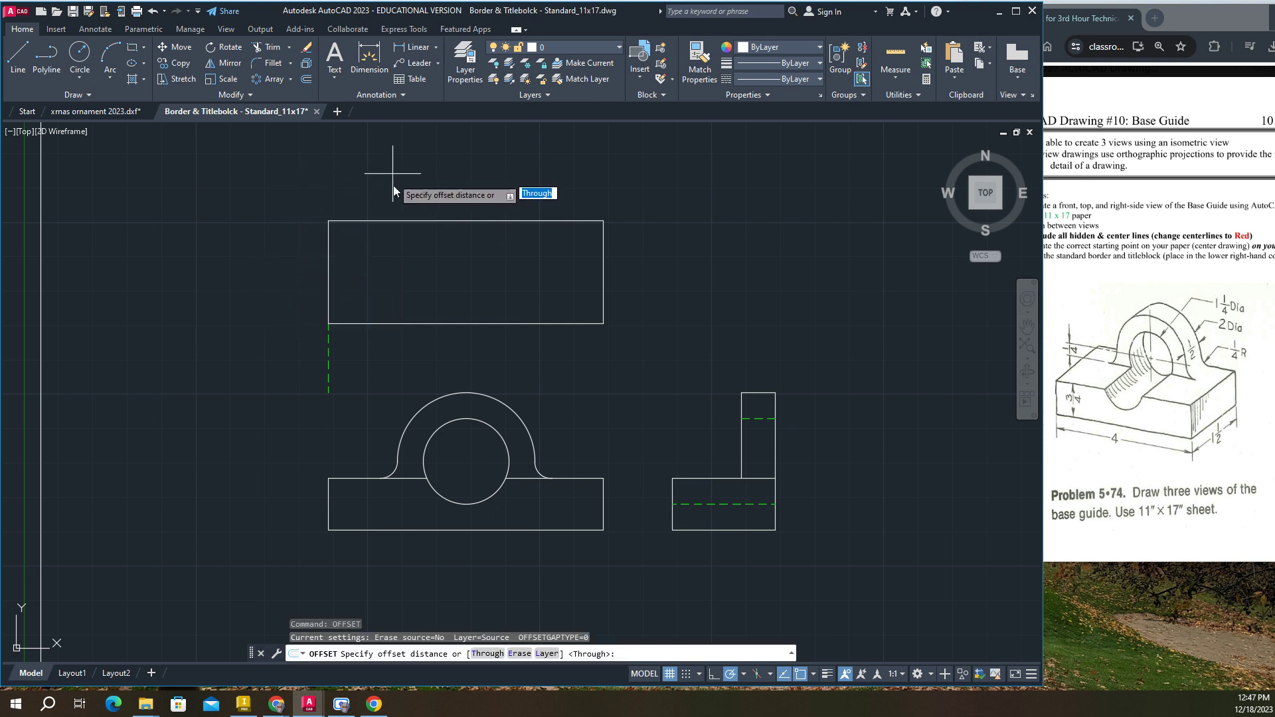
type(".5")
key("Return")
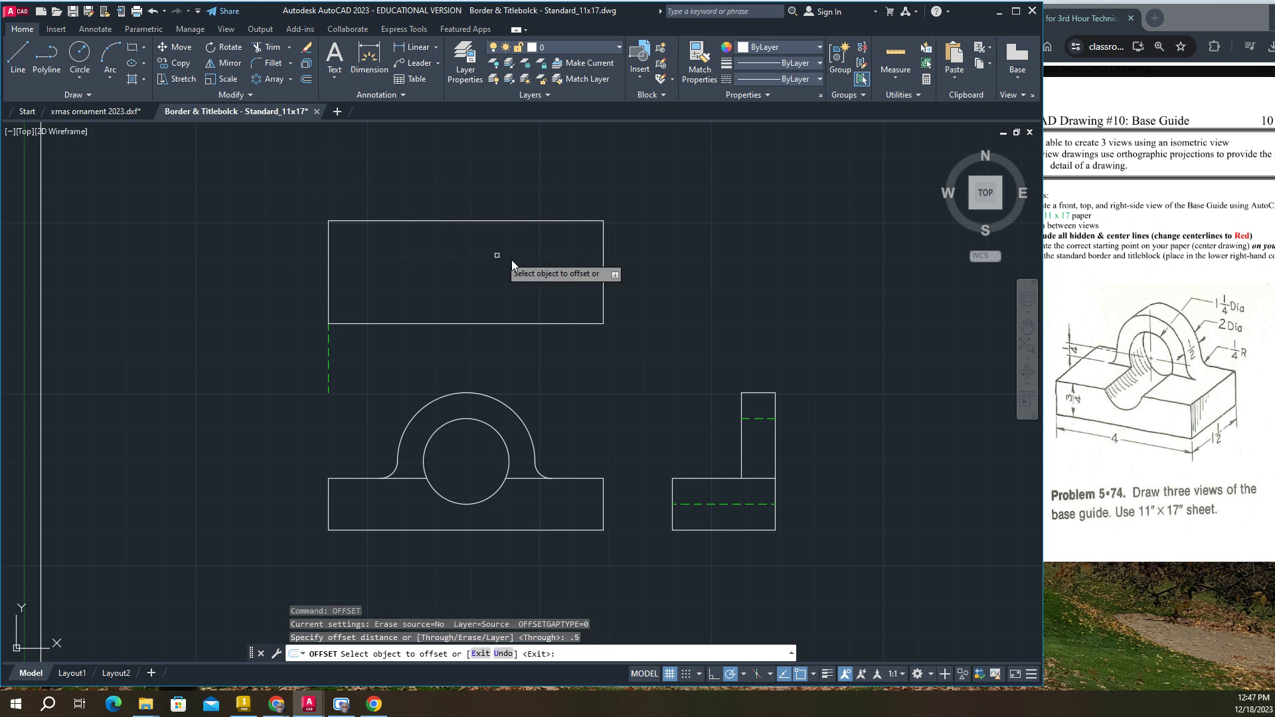
left_click(500, 221)
left_click(501, 265)
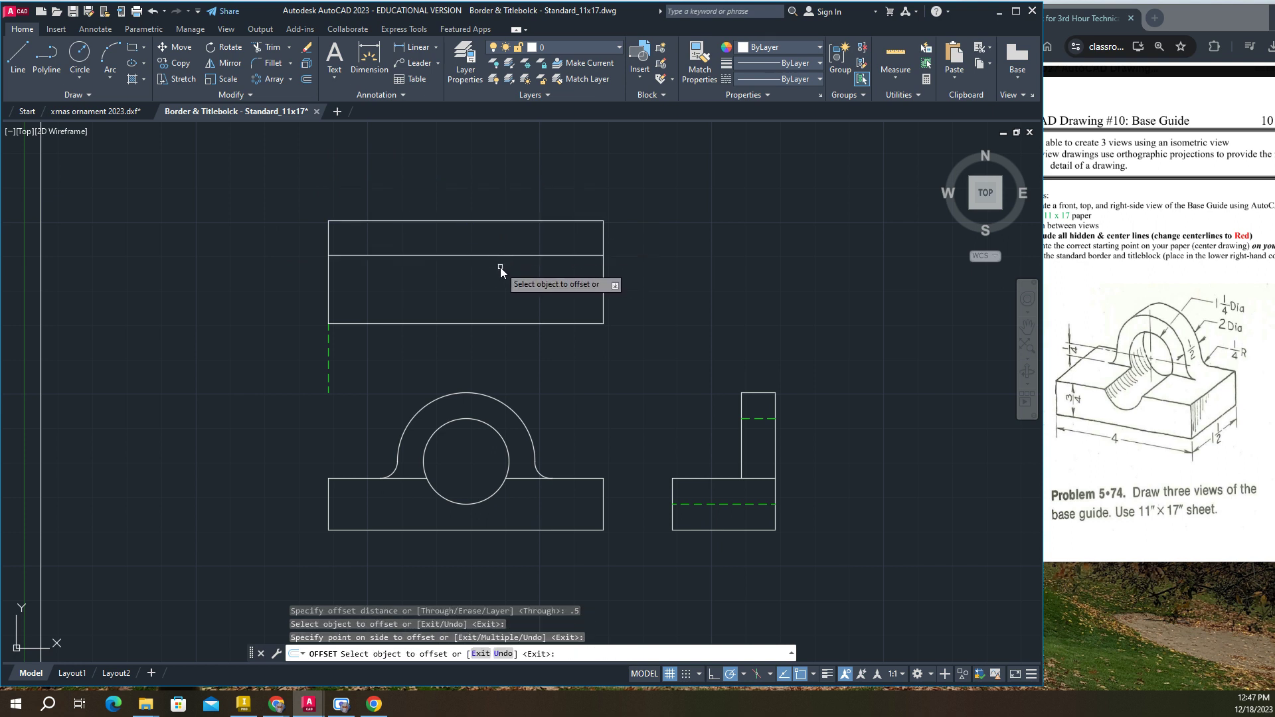
key("Escape")
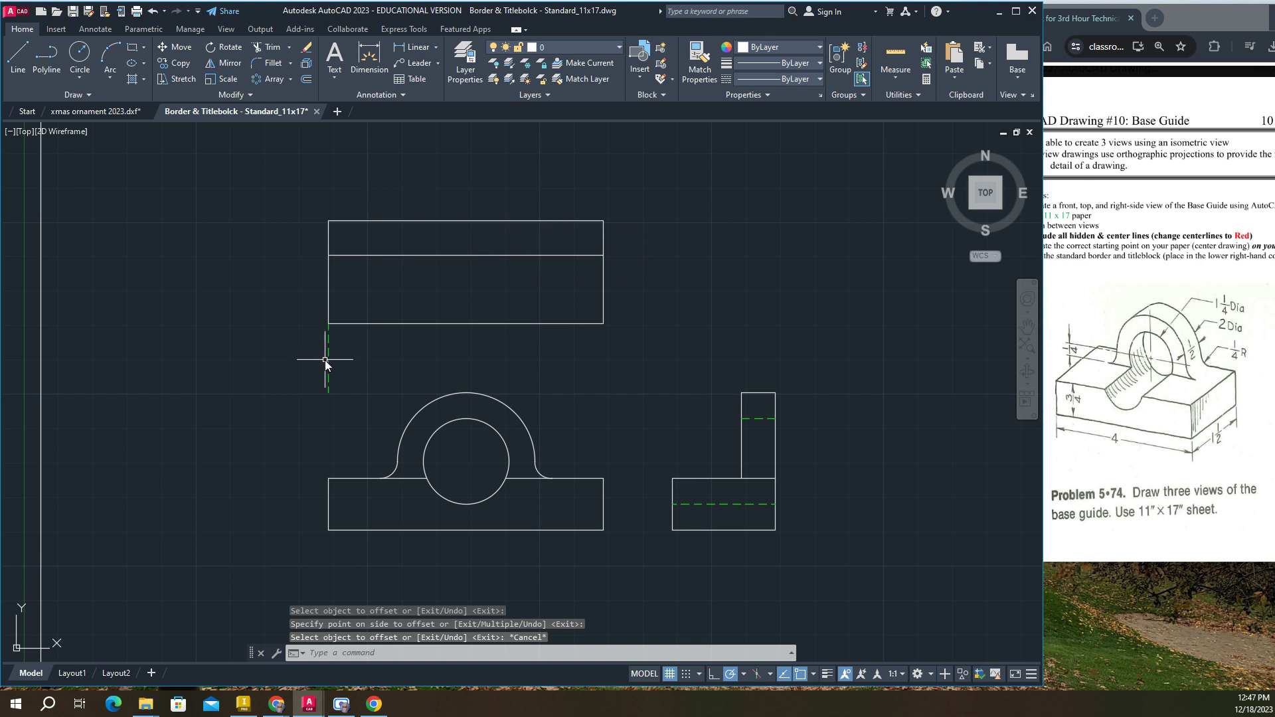
left_click(329, 360)
key("Delete")
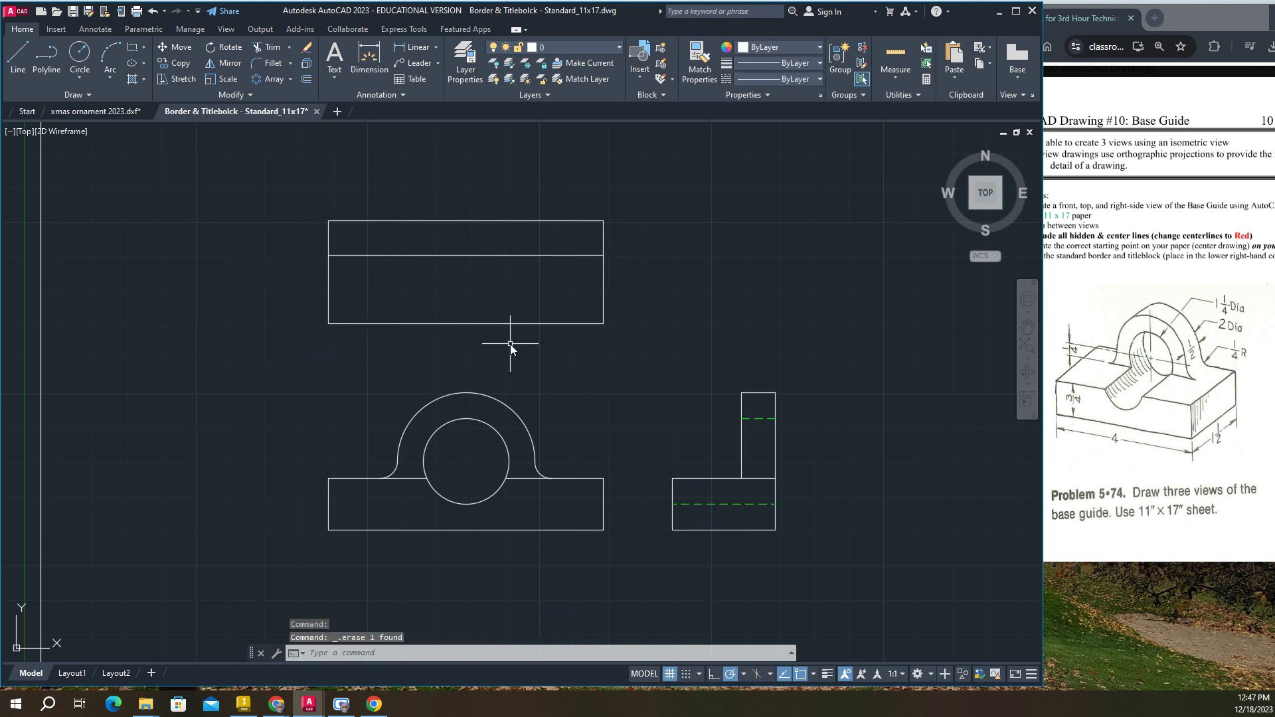
Draw two vertical lines from the hole's left and right edges up to the top view.
left_click(20, 56)
left_click(427, 477)
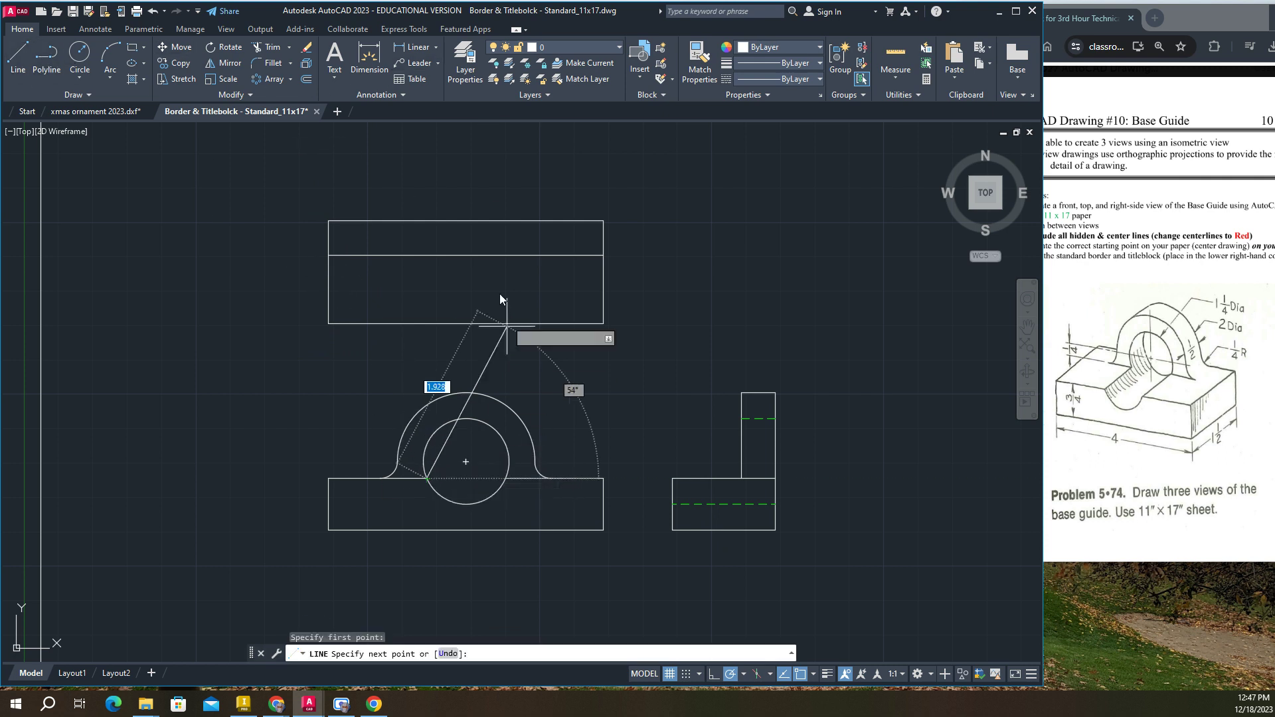
left_click(428, 256)
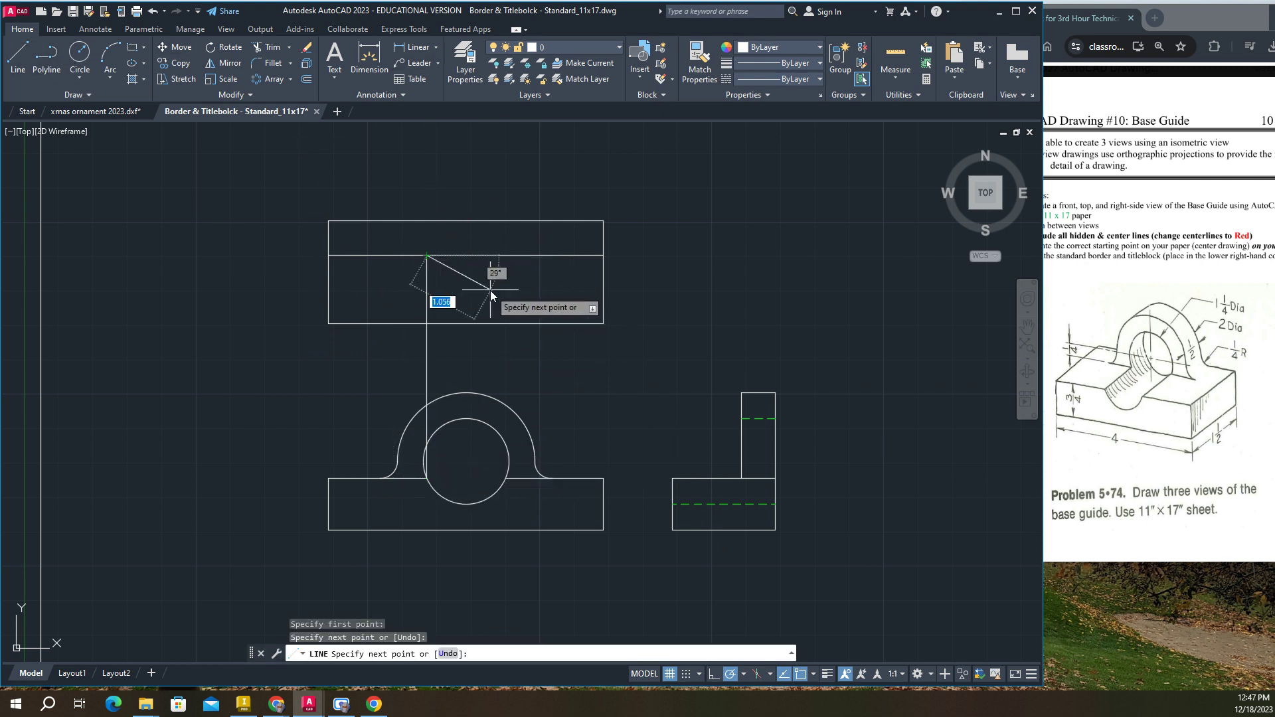
key("Return")
key("Return")
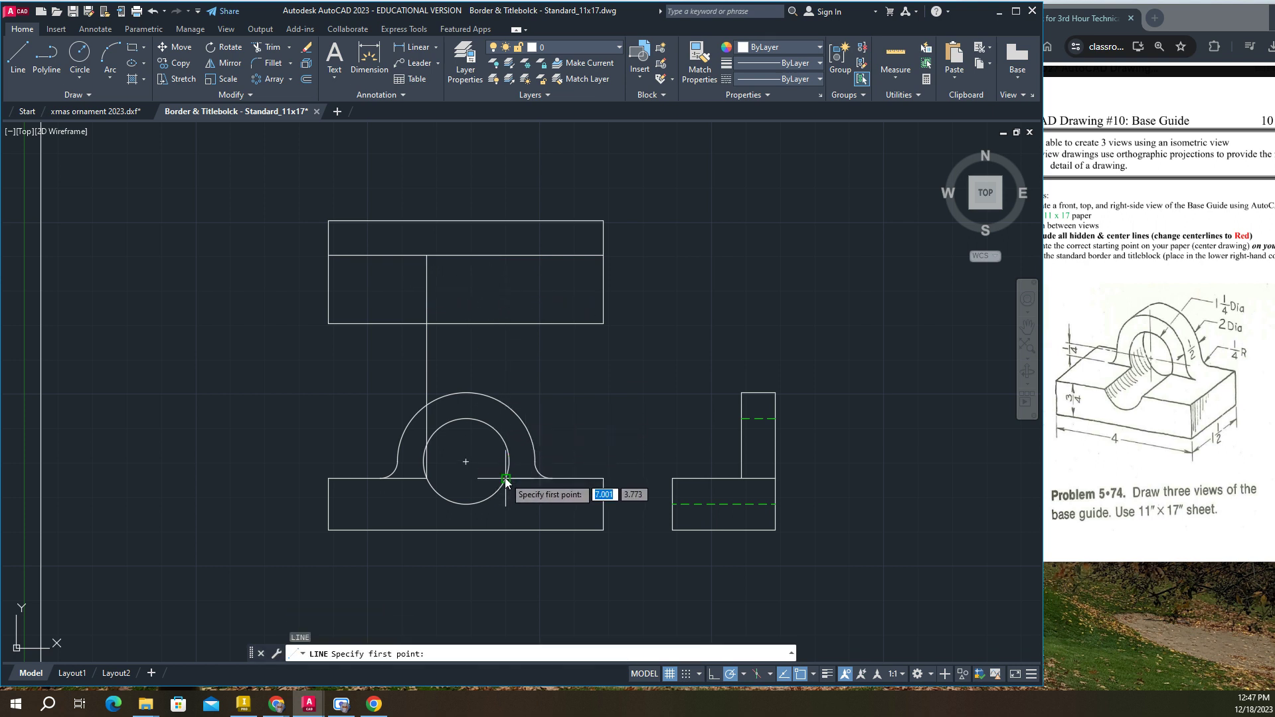
left_click(506, 478)
left_click(506, 255)
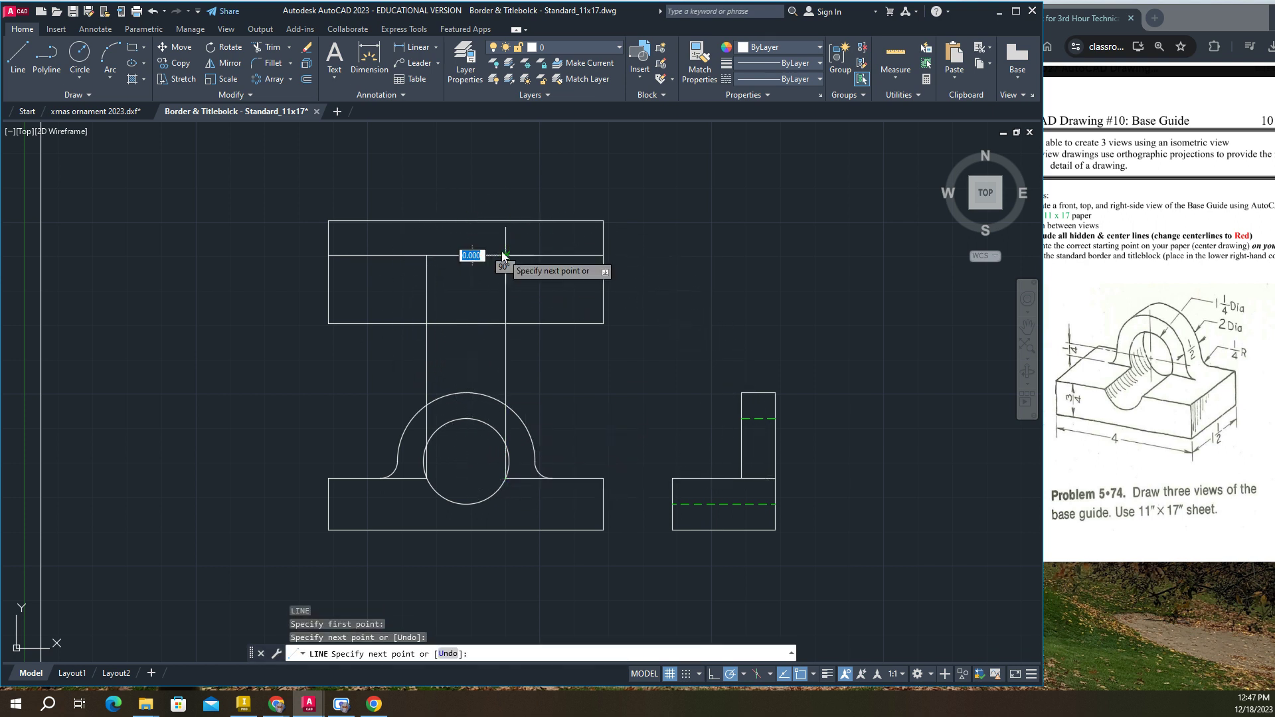
key("Return")
left_click(264, 46)
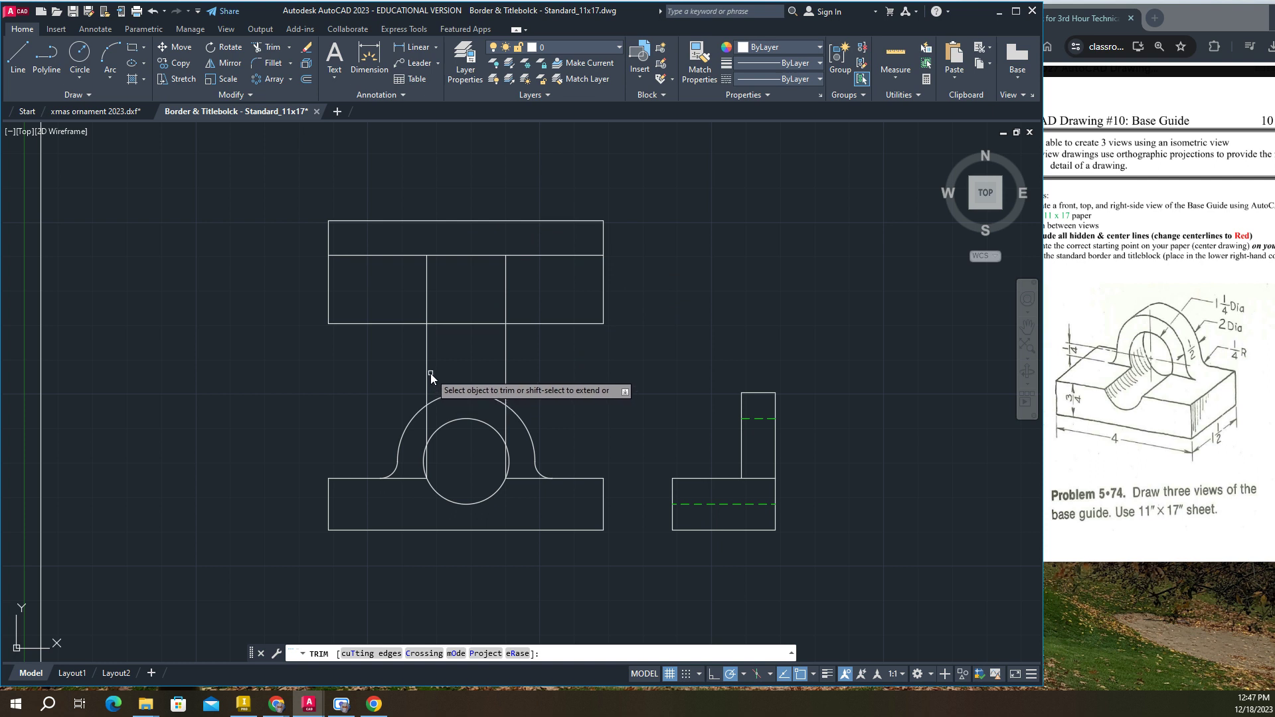
Trim the projection lines between the top and front views and inside the circle.
left_click(428, 374)
left_click(503, 356)
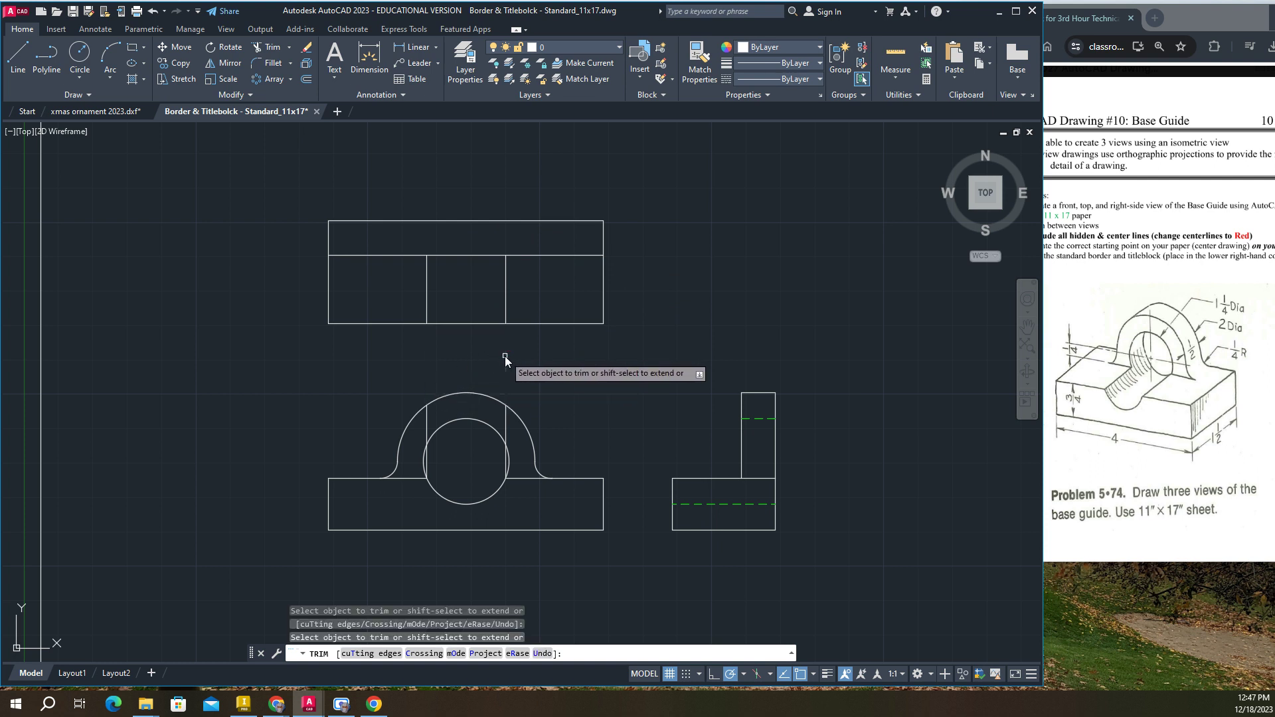
left_click(504, 424)
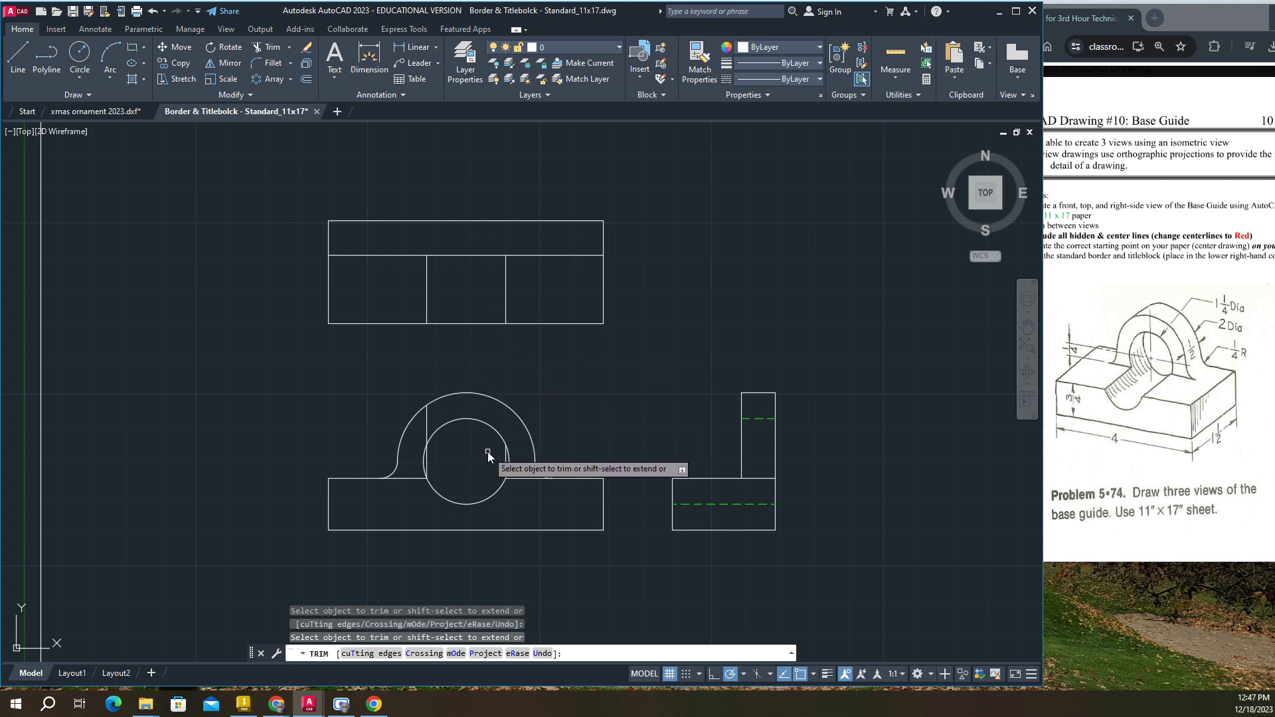
scroll(427, 461, "up", 3)
left_click(427, 465)
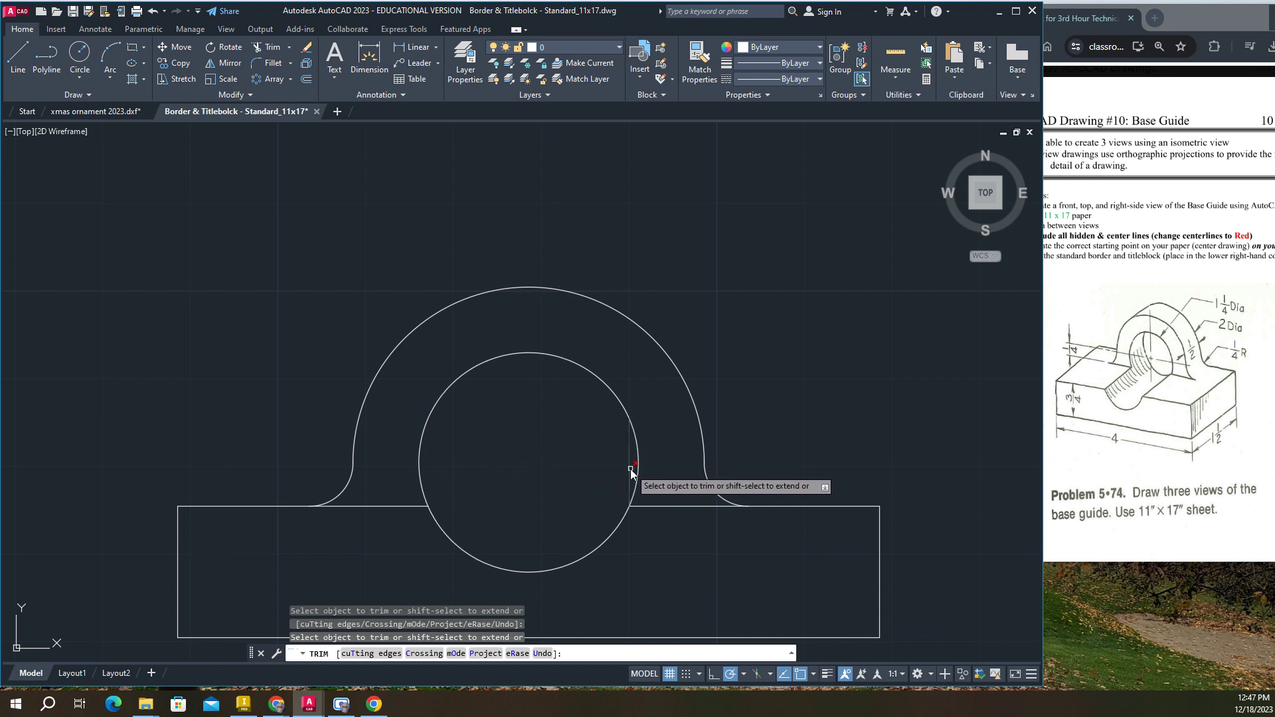
left_click(631, 468)
scroll(570, 401, "down", 3)
middle_click_drag(526, 237, 491, 325)
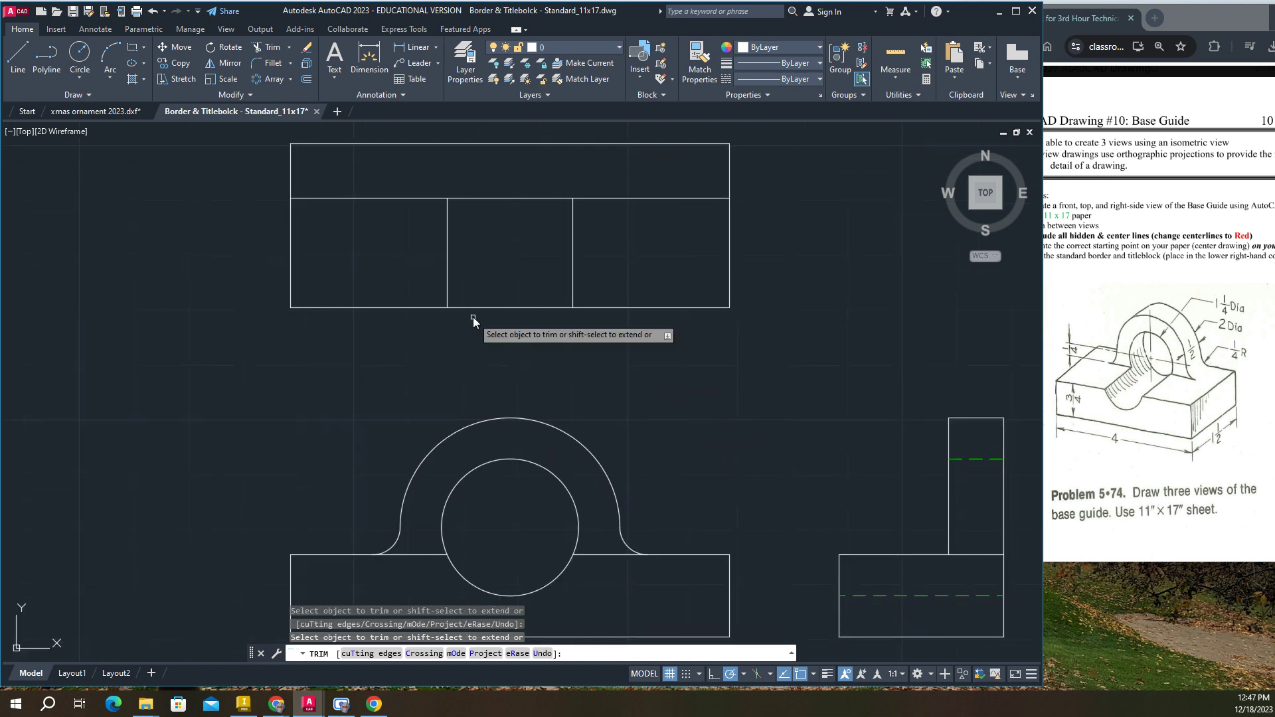
Set the current linetype to HIDDEN and the current colour to green.
left_click(820, 79)
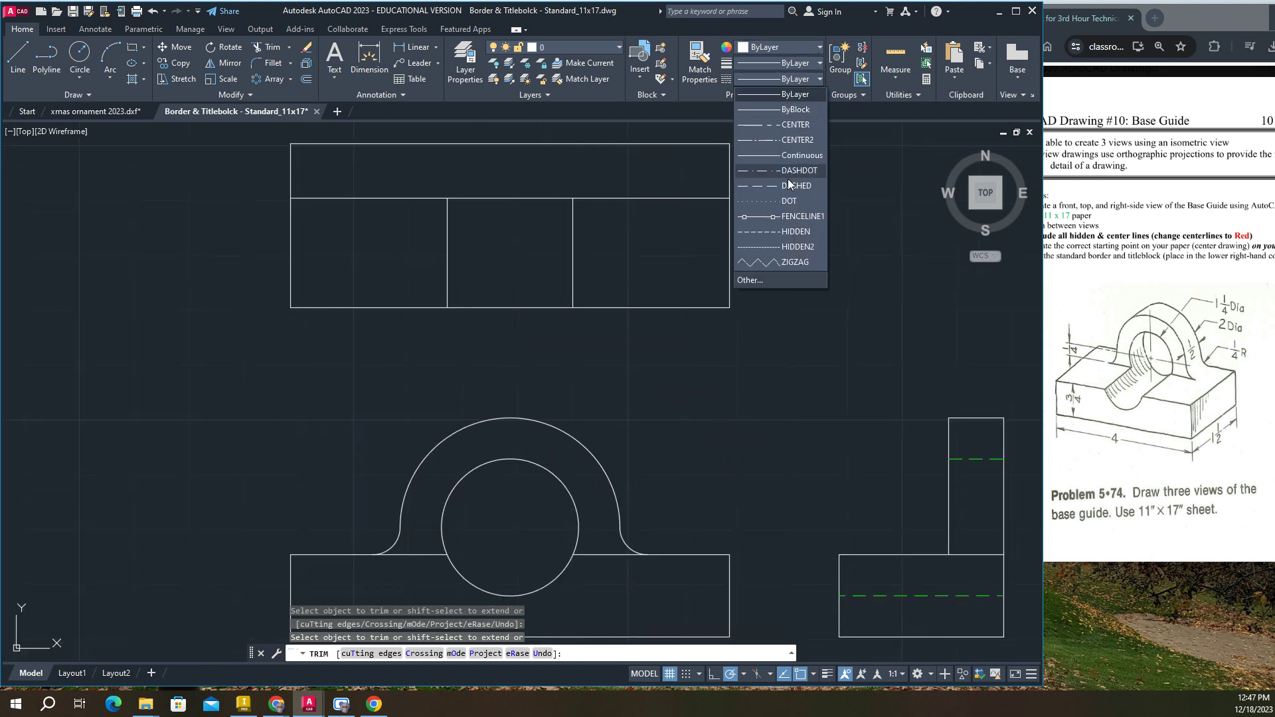
left_click(790, 234)
left_click(820, 47)
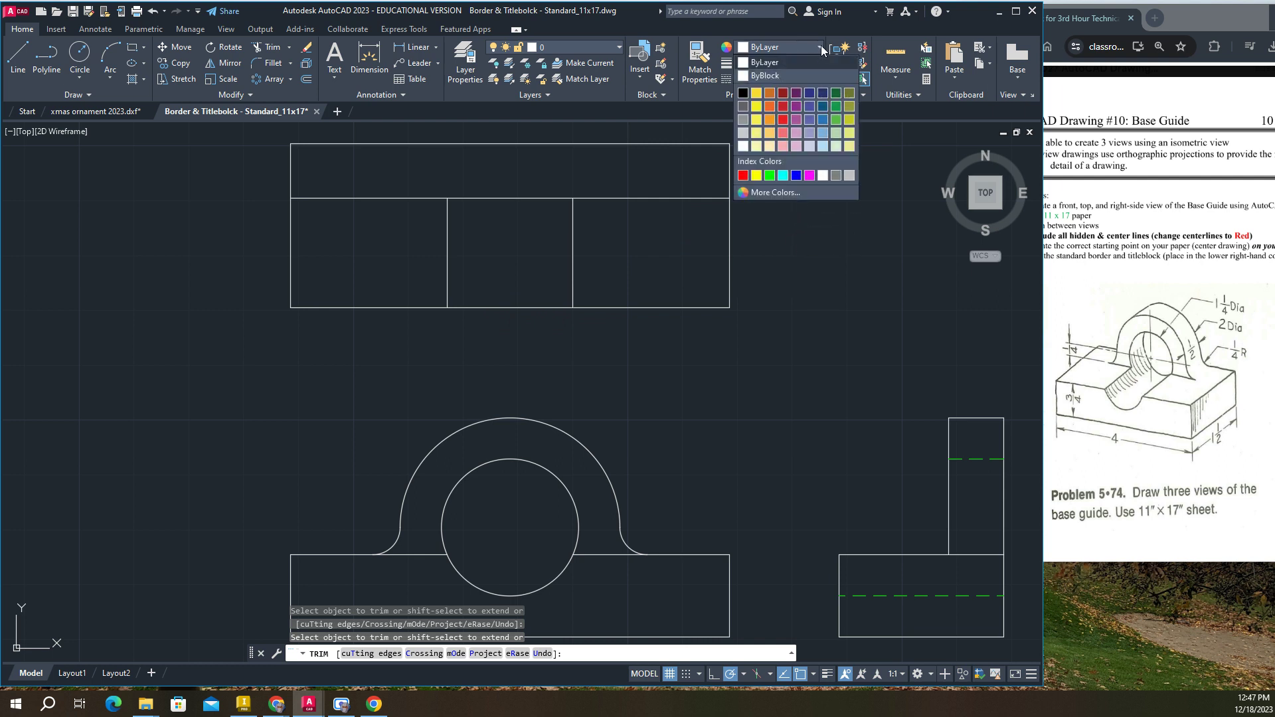
left_click(770, 175)
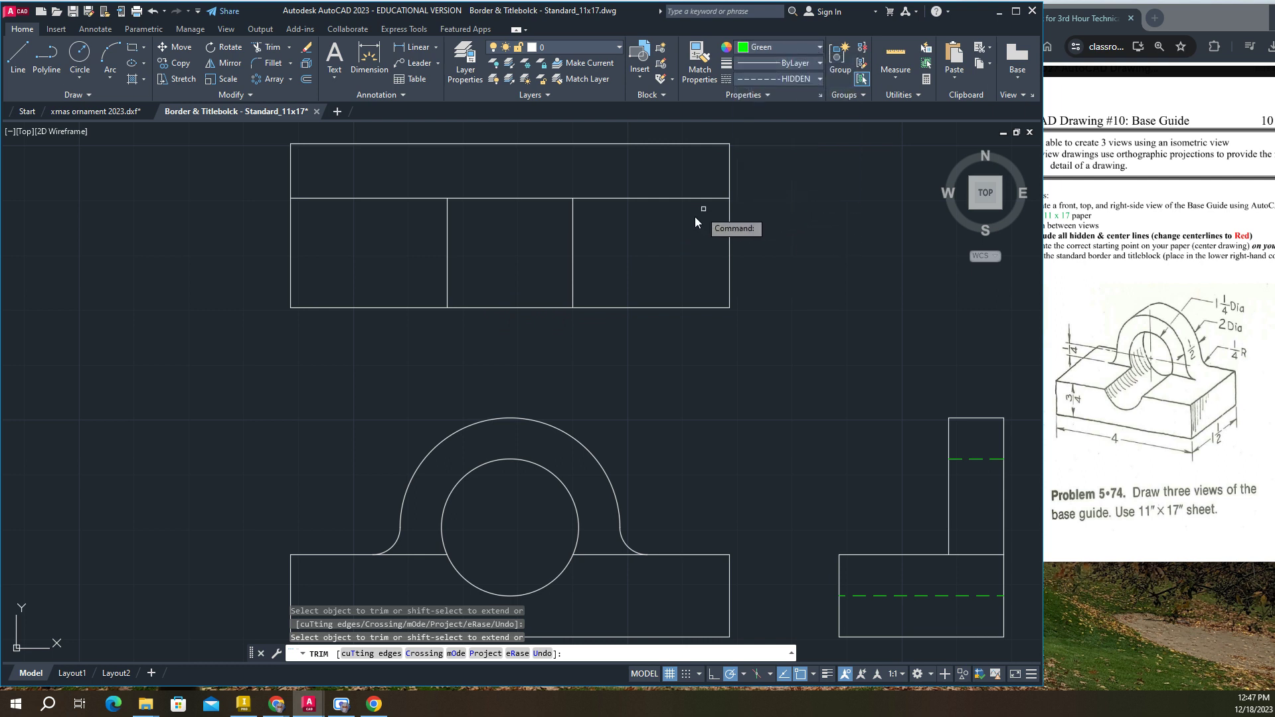
Undo a mistaken trim, fence-trim the between-view lines, and select both top-view hole lines.
left_click(573, 279)
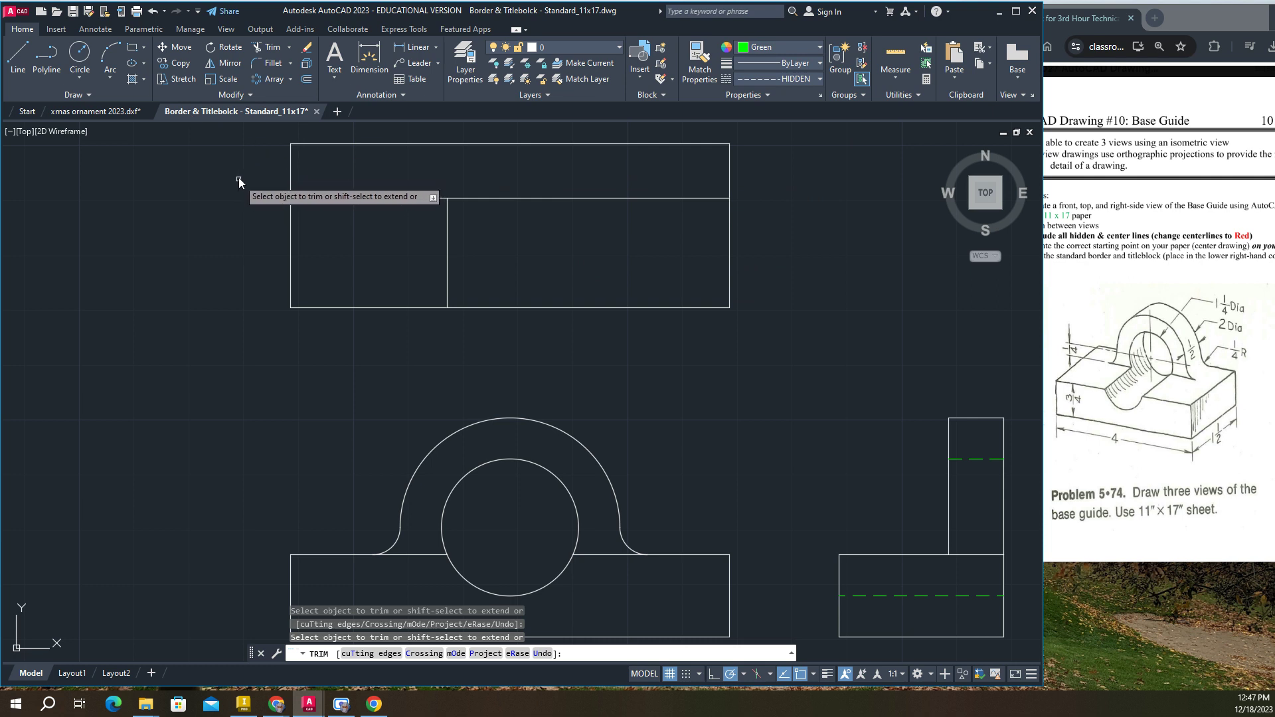
key("Escape")
left_click(153, 12)
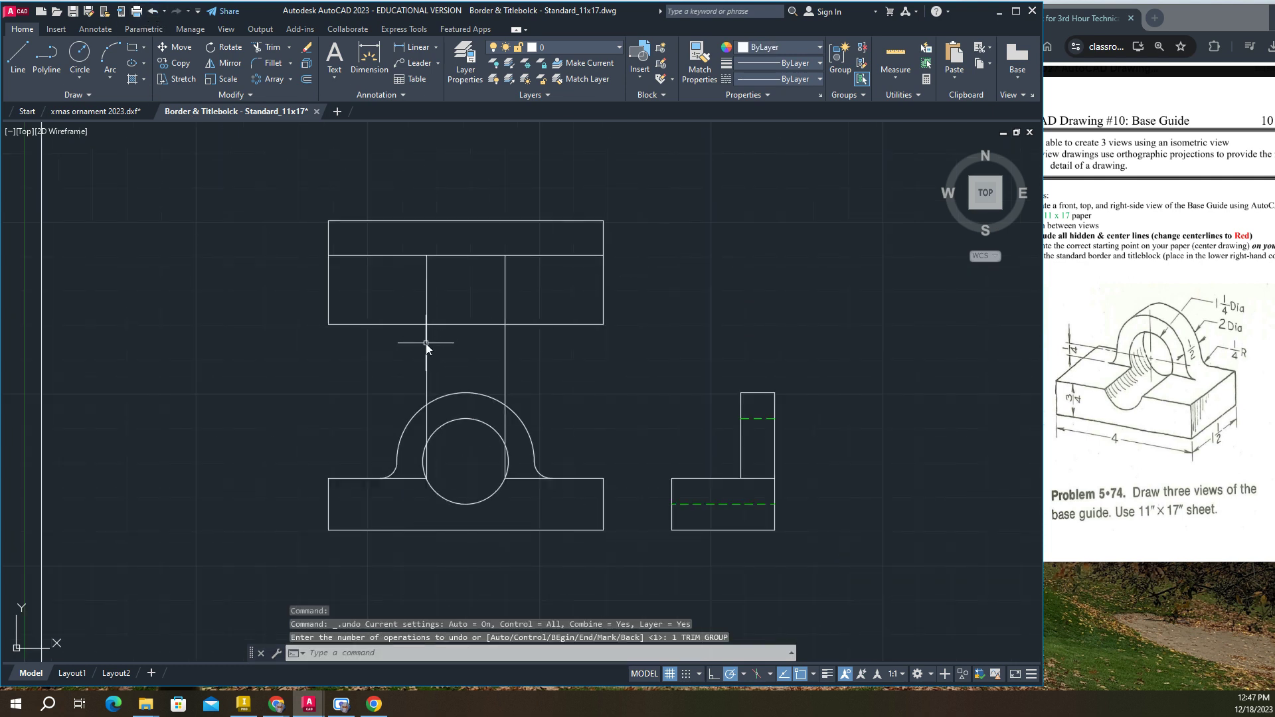
left_click(265, 47)
left_click_drag(445, 339, 422, 344)
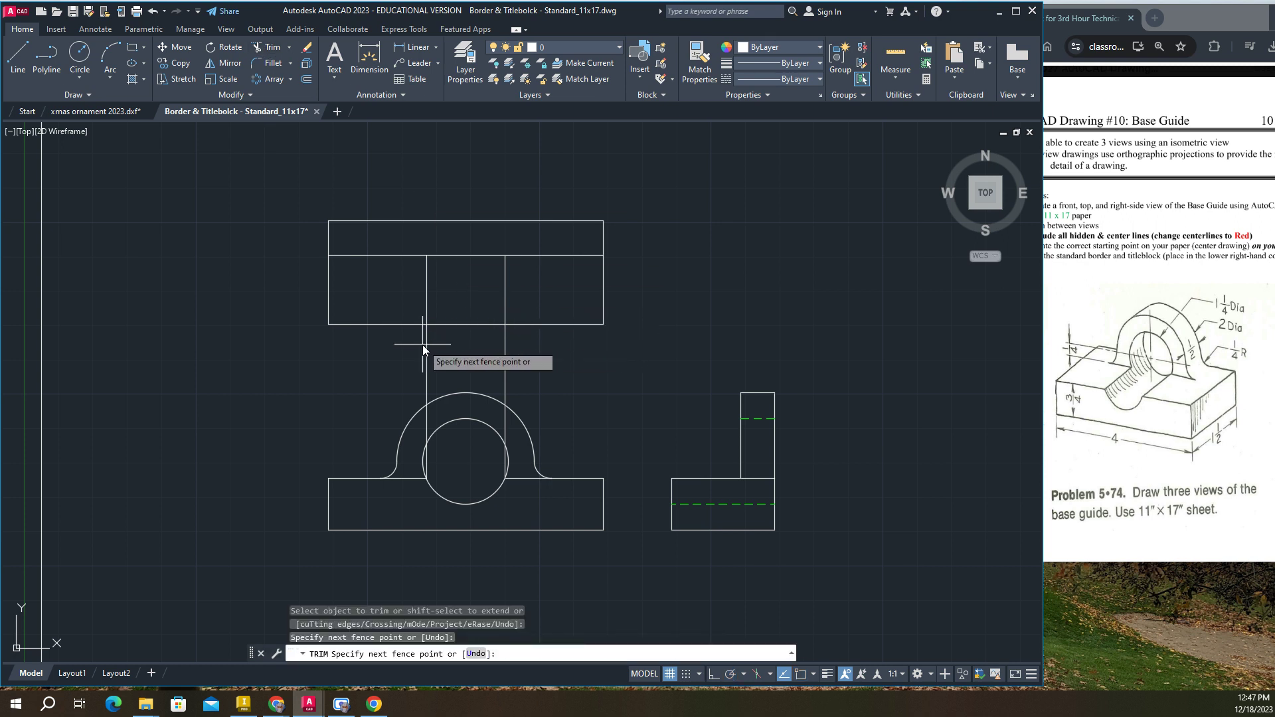
left_click(504, 346)
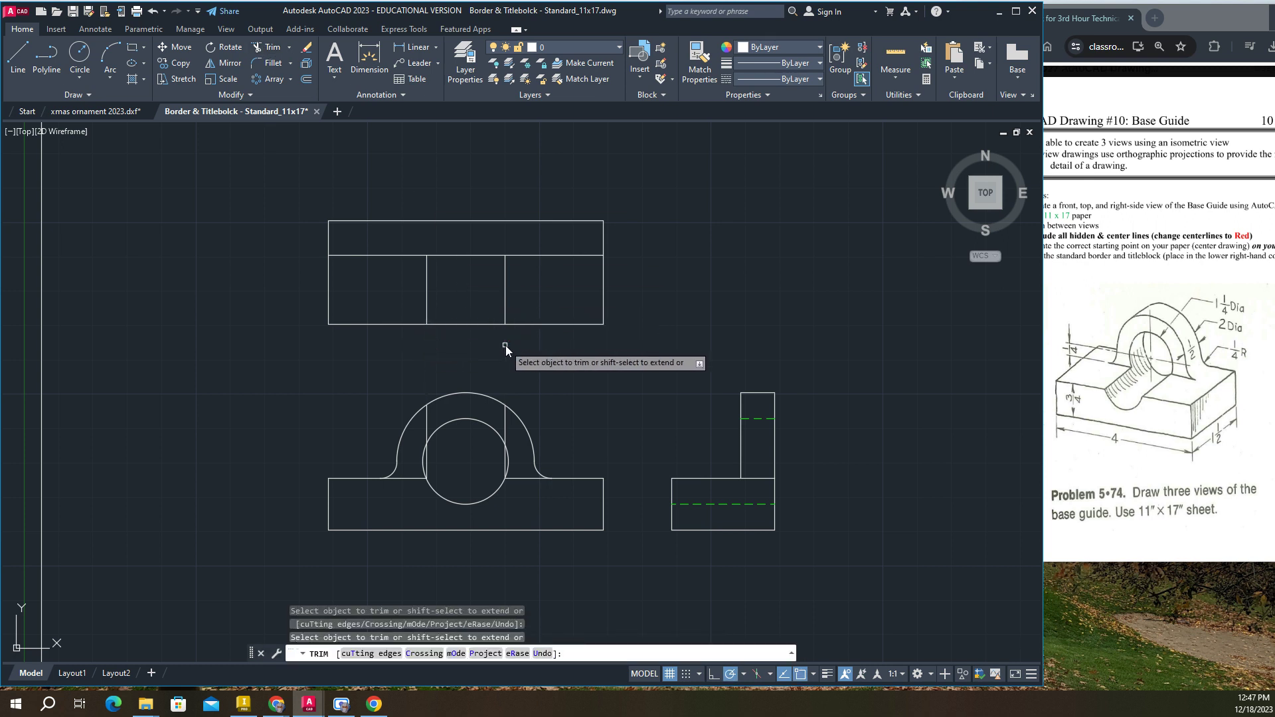
key("Escape")
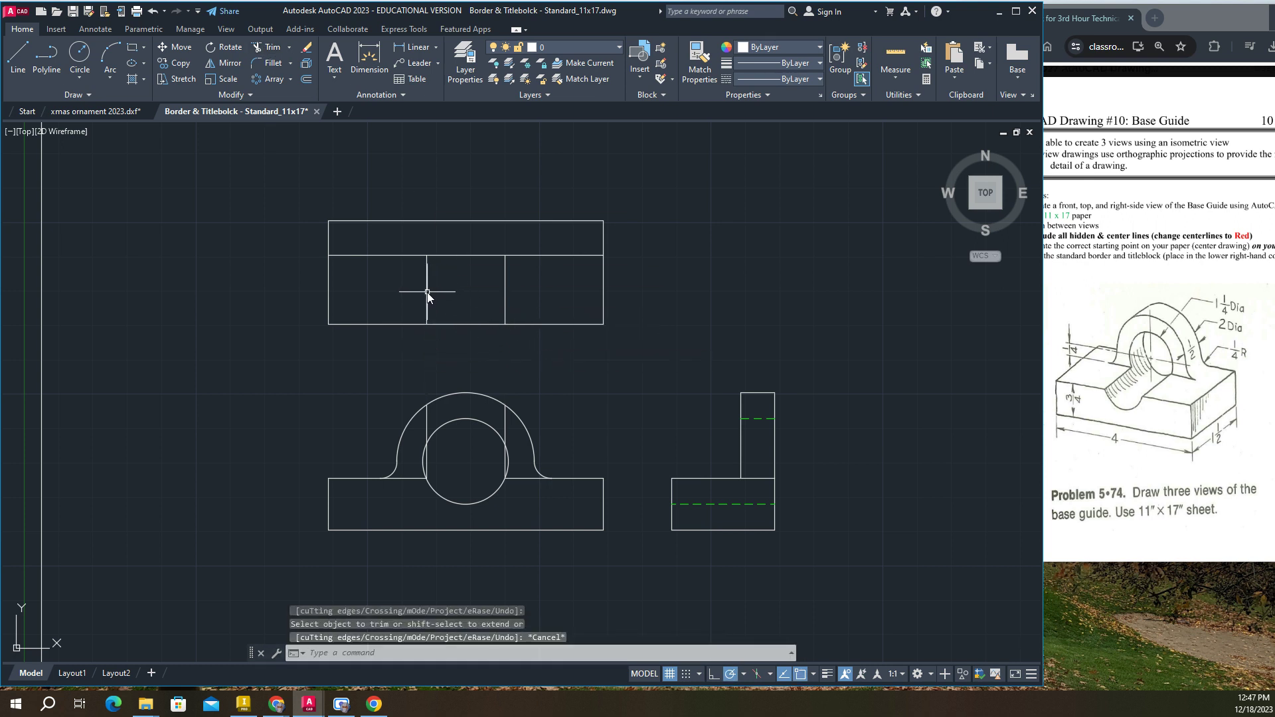
left_click(427, 290)
left_click(504, 286)
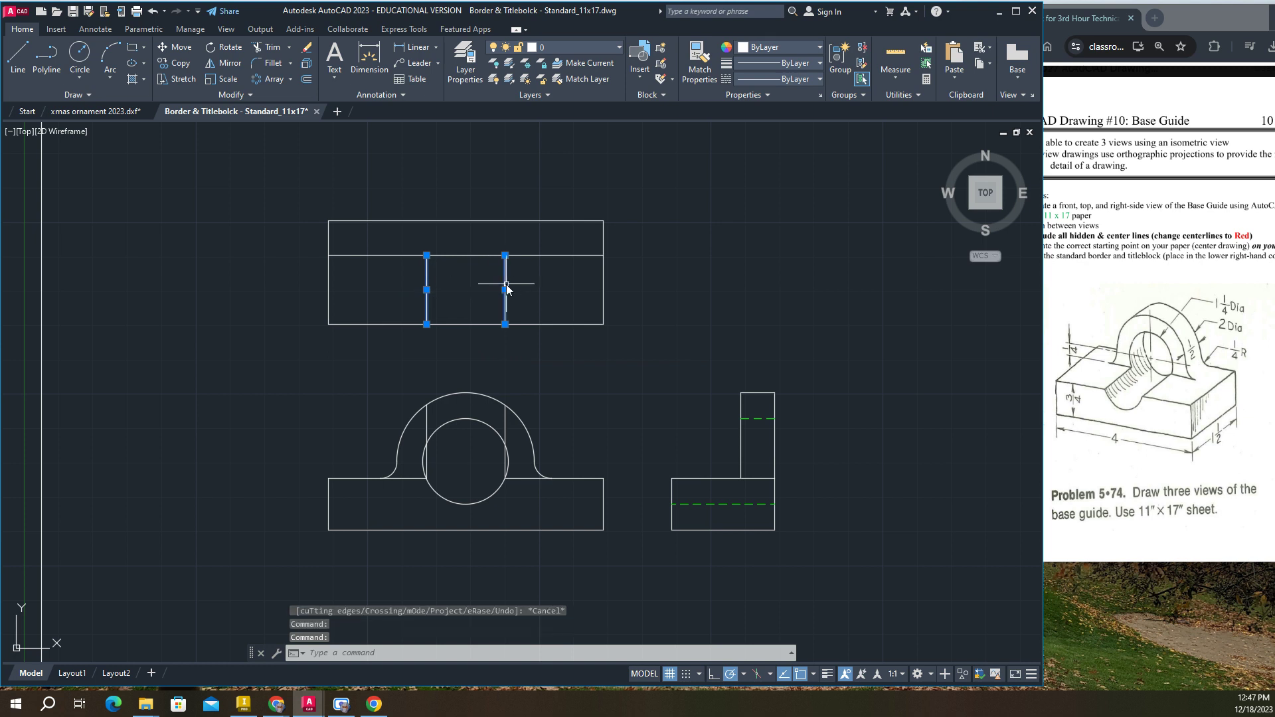
Make the two top-view hole lines green HIDDEN2 and erase the leftover front-view vertical line.
left_click(821, 46)
left_click(769, 175)
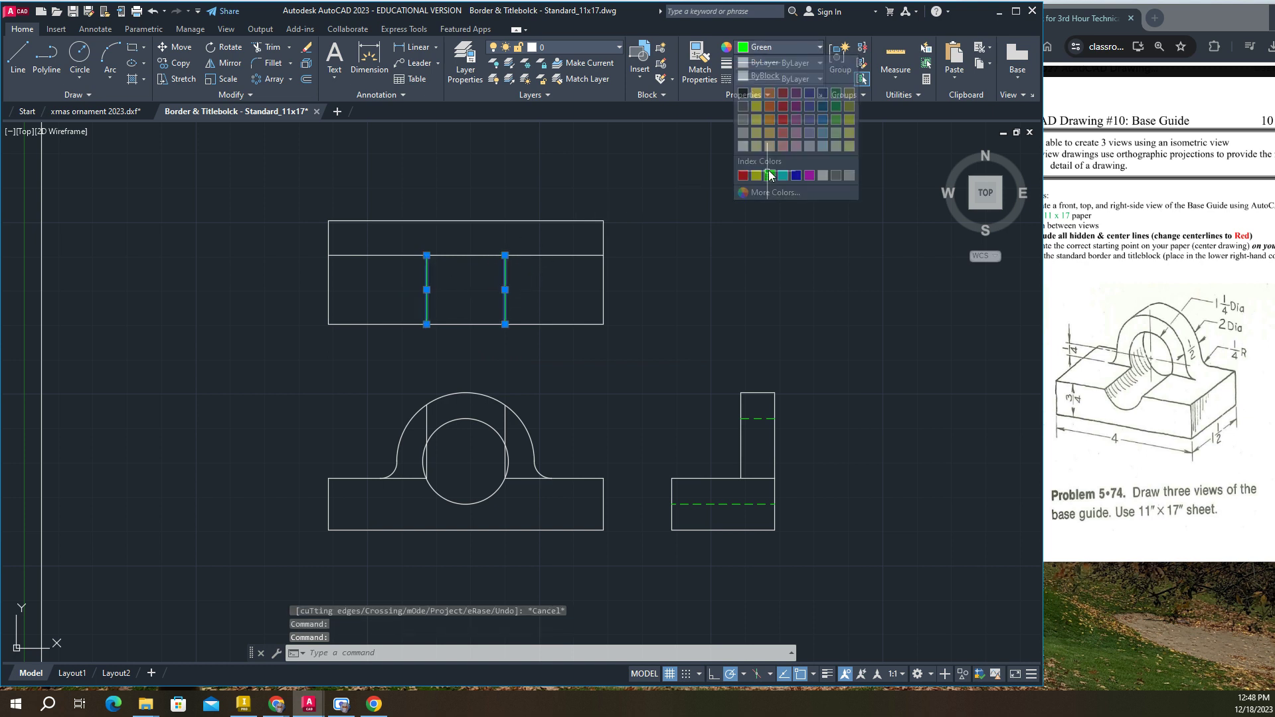
left_click(794, 78)
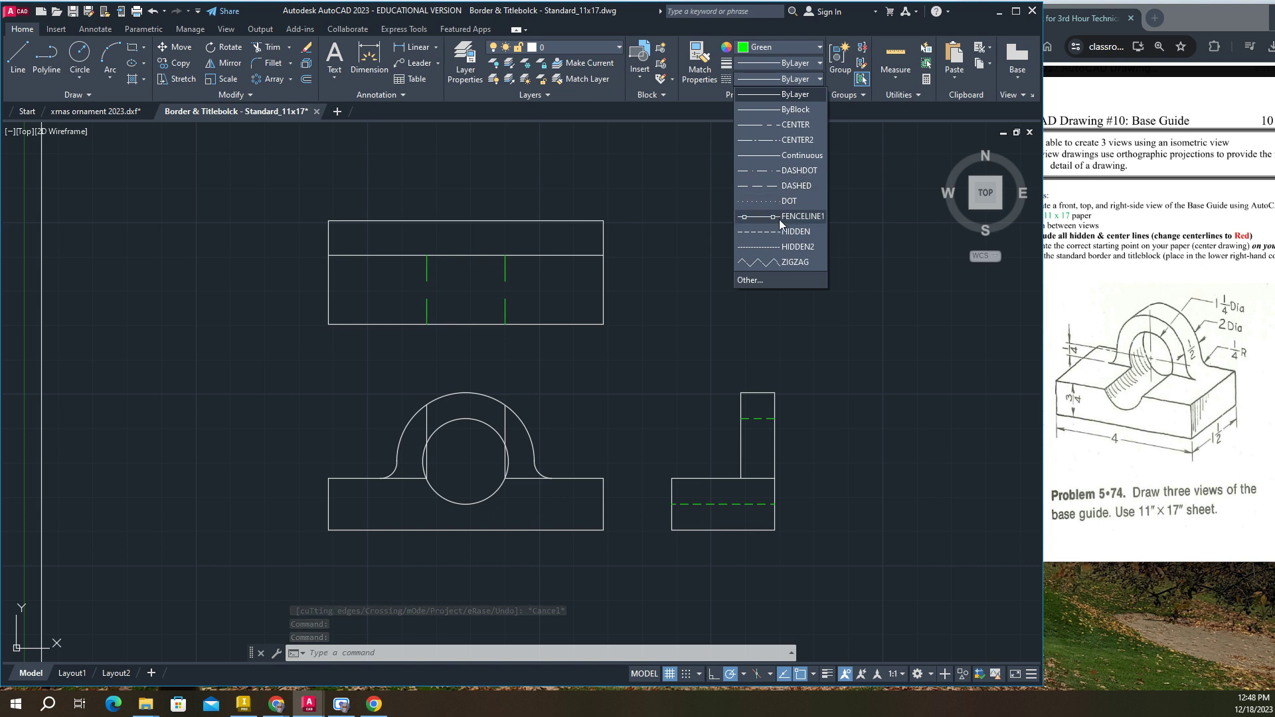
left_click(774, 247)
key("Escape")
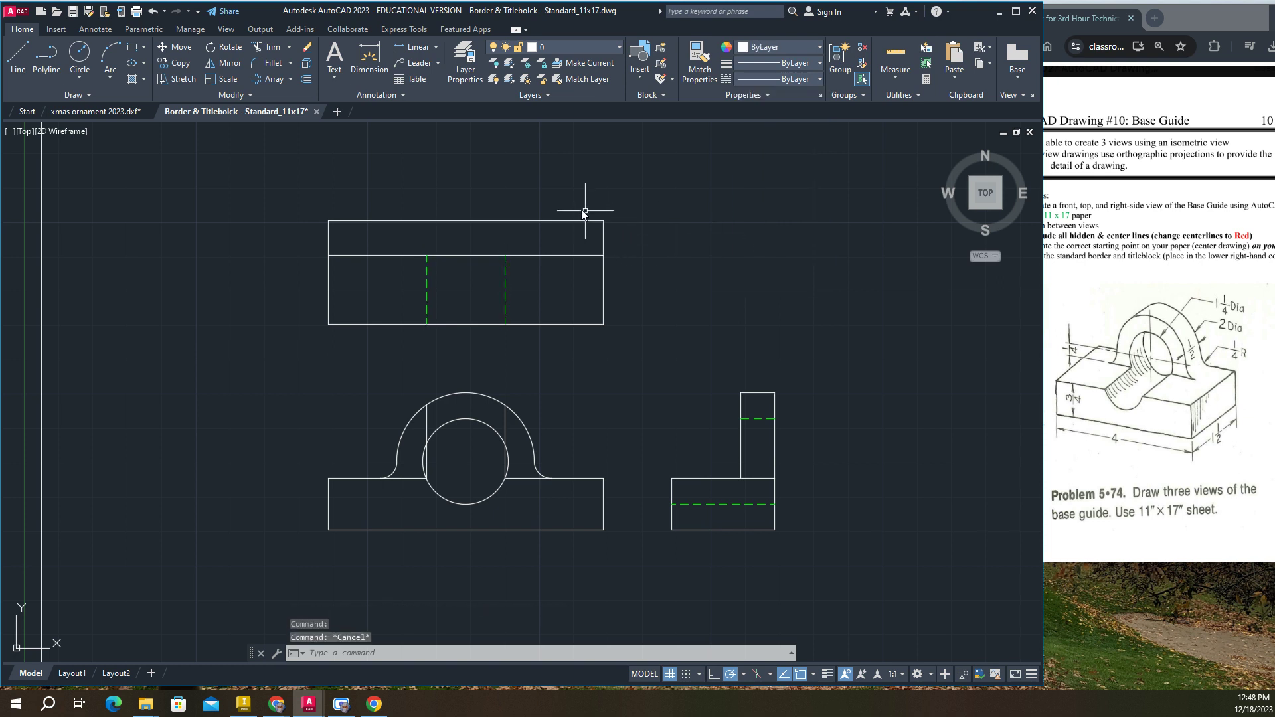
left_click(427, 461)
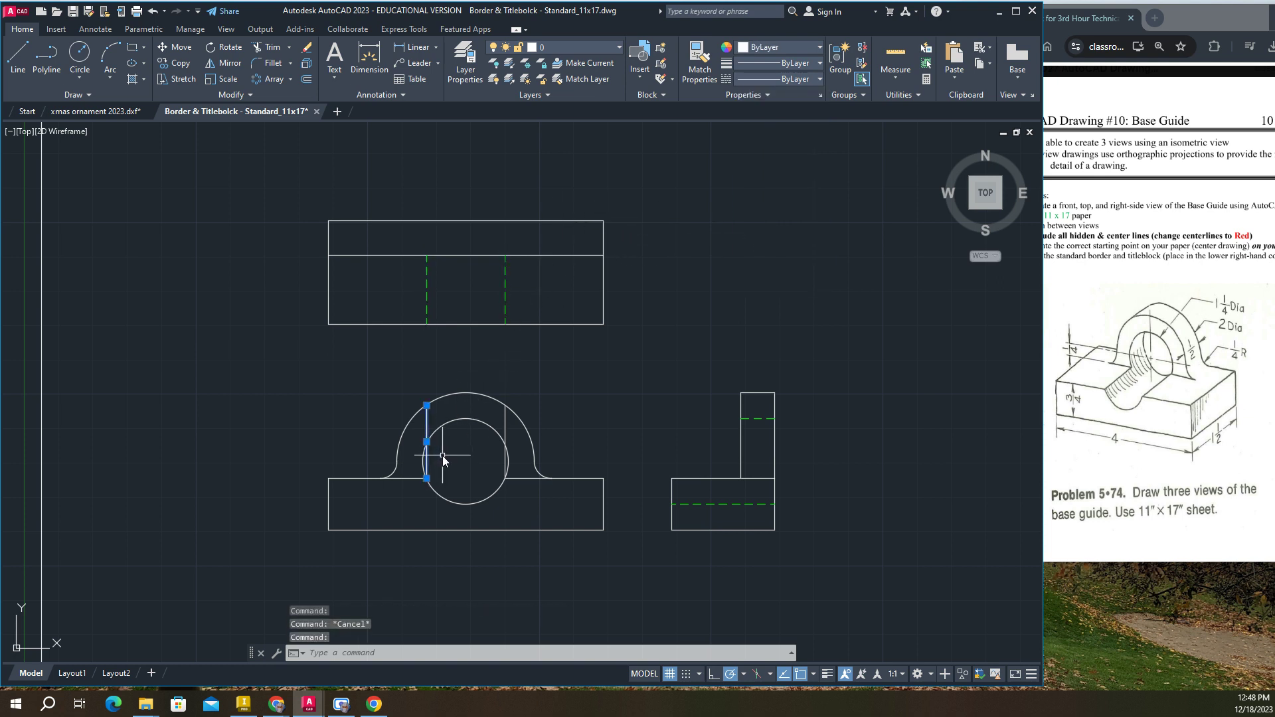
key("Delete")
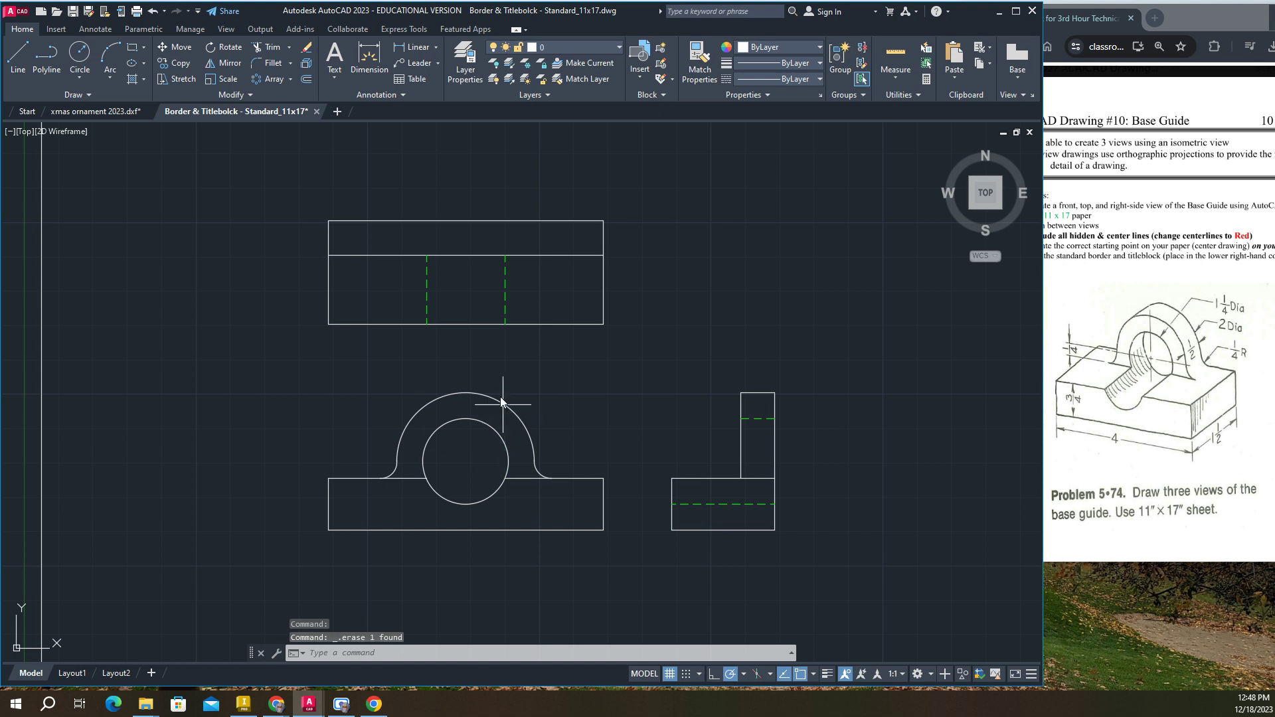
Draw two vertical lines from the circle's left and right sides up into the top view.
left_click(23, 52)
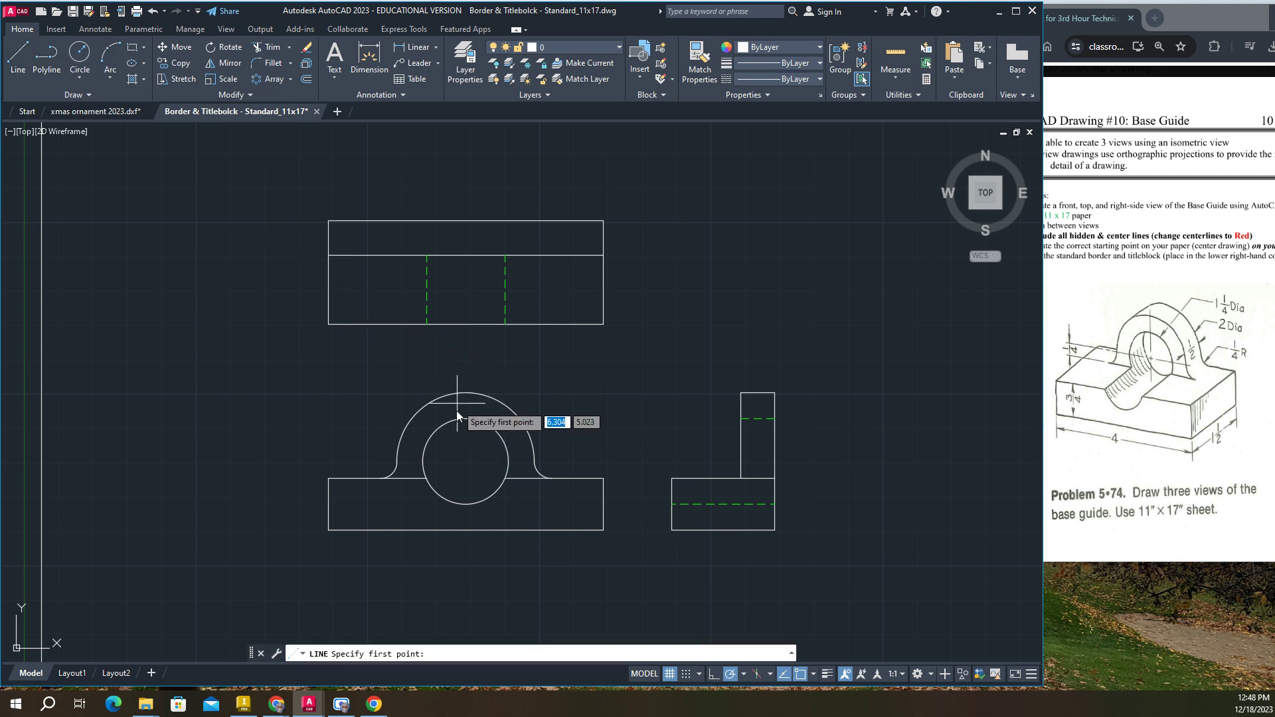
left_click(422, 461)
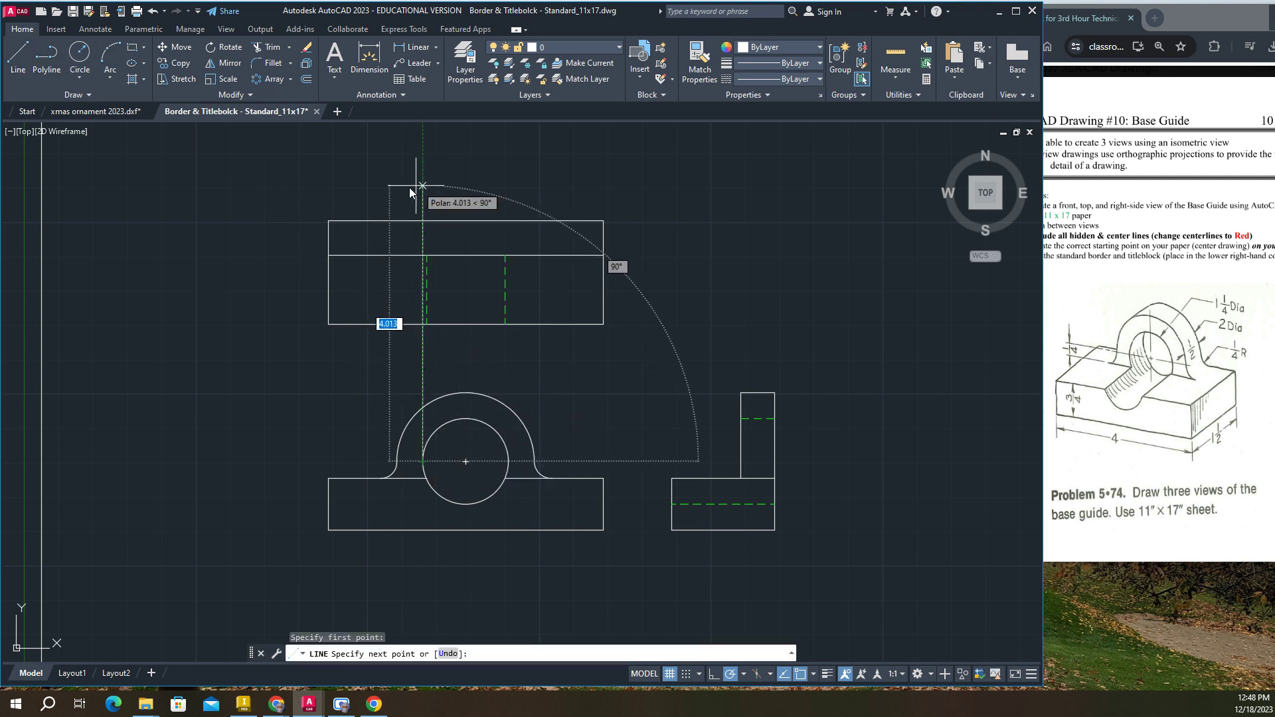
left_click(423, 220)
key("Escape")
key("Return")
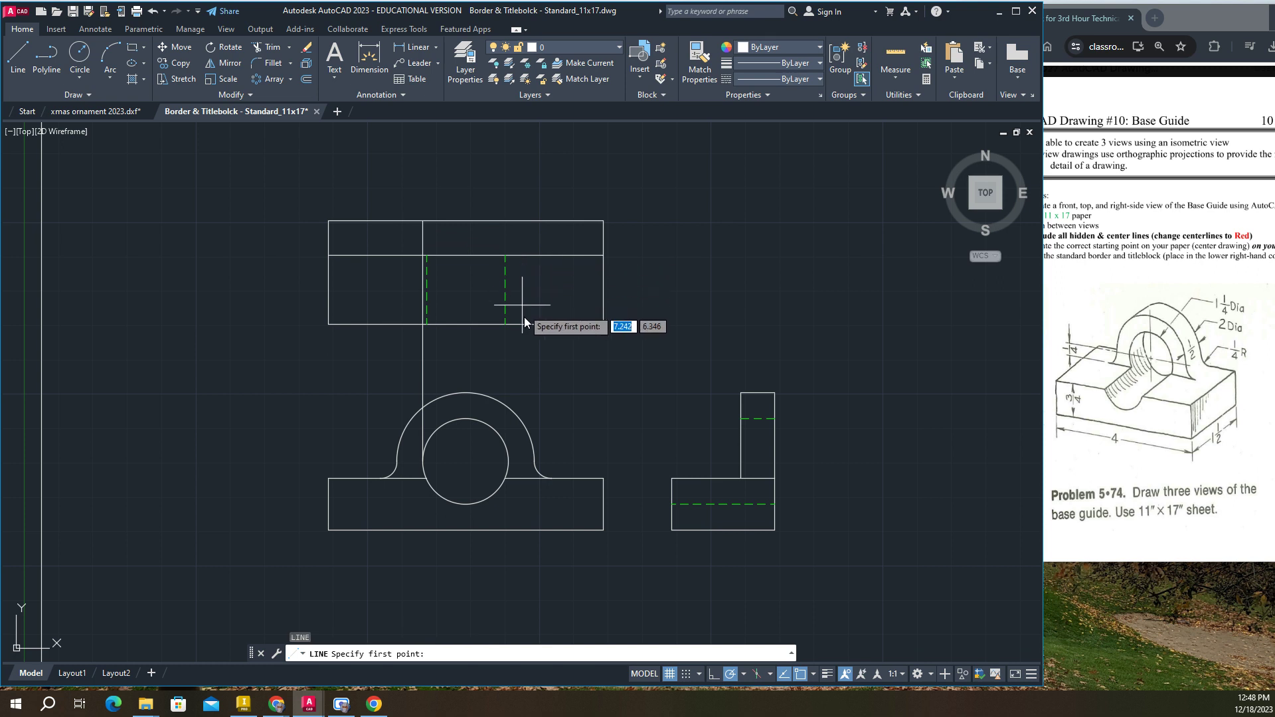
left_click(508, 461)
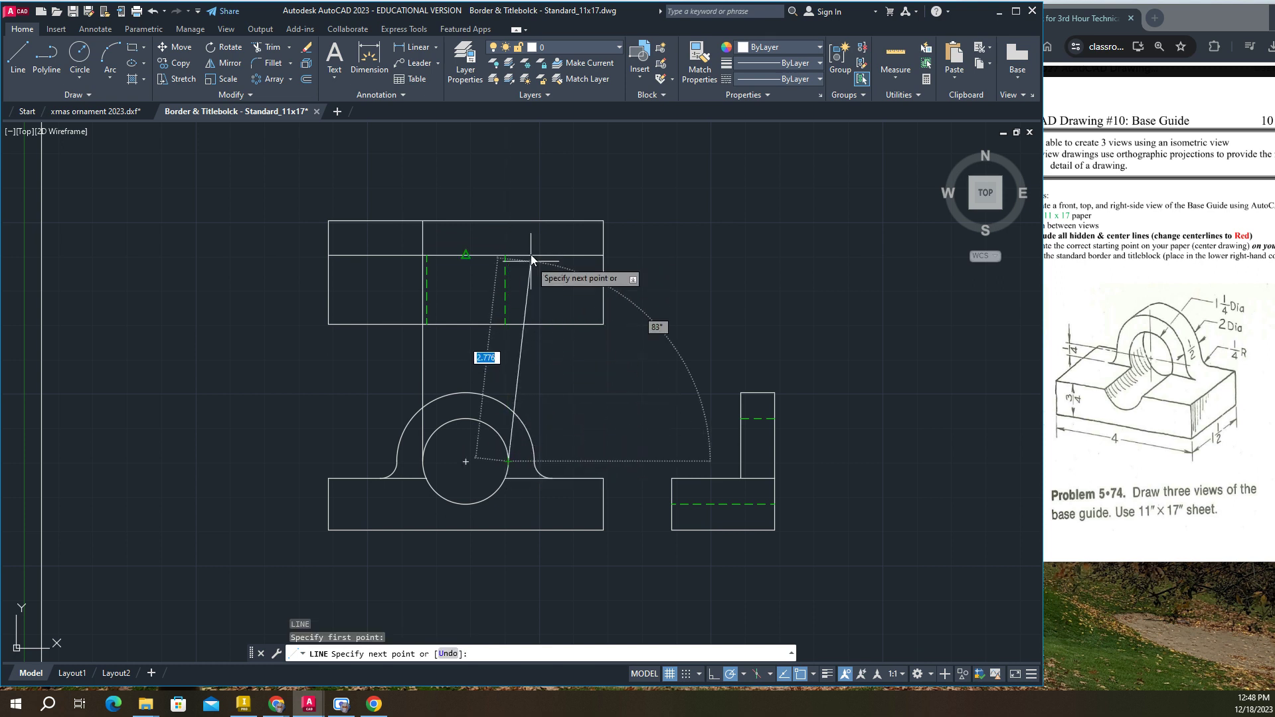
left_click(508, 220)
key("Escape")
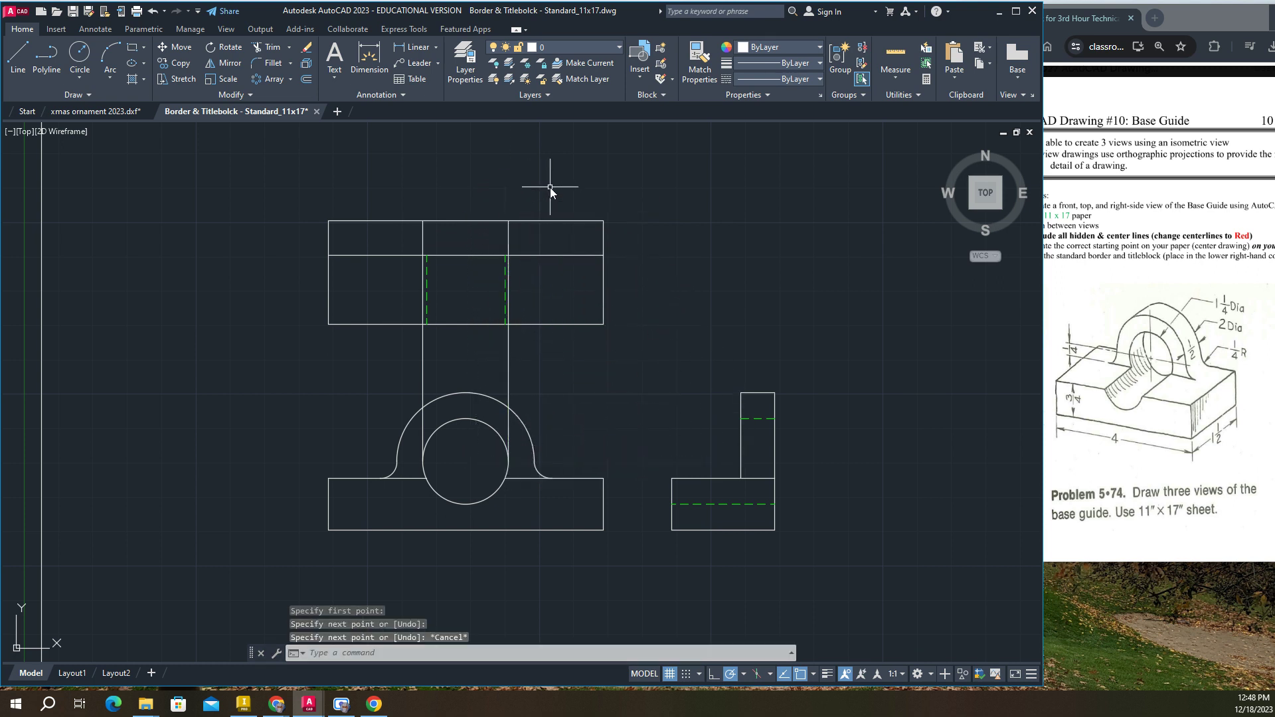
Trim both lines inside the top view's lower rectangle and erase the segments below it.
scroll(467, 302, "up", 2)
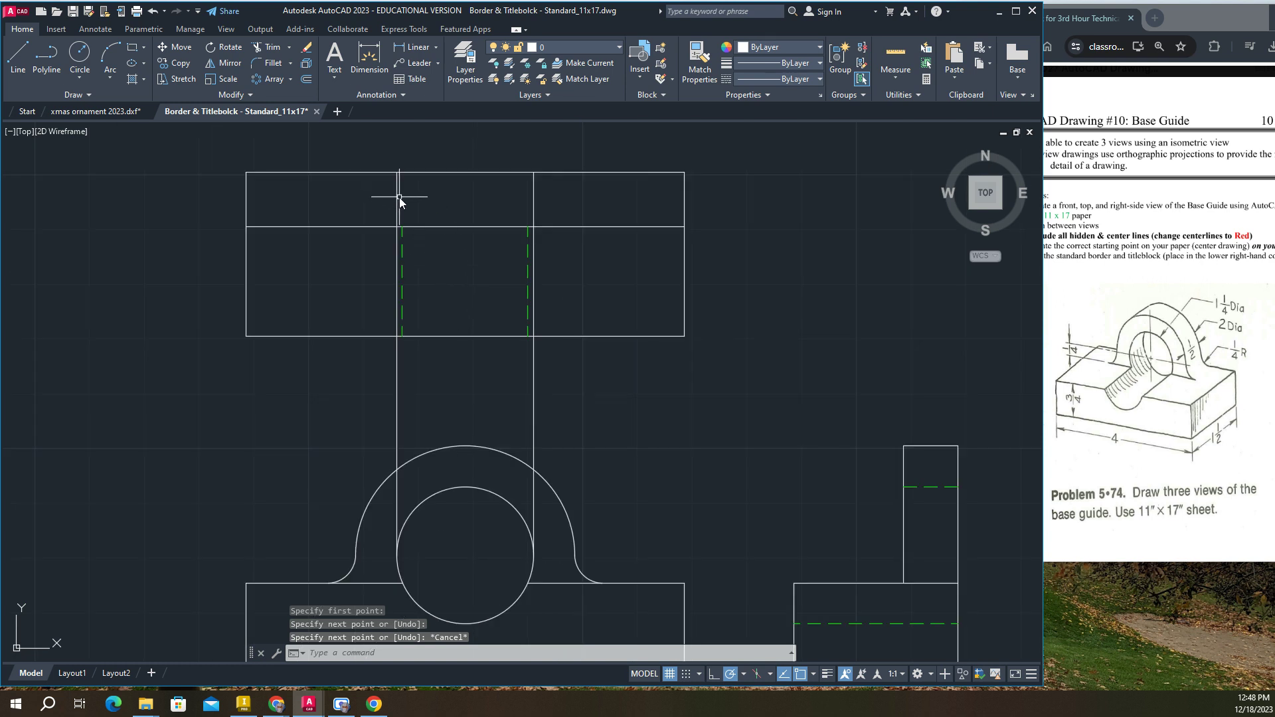
type("tr")
key("Return")
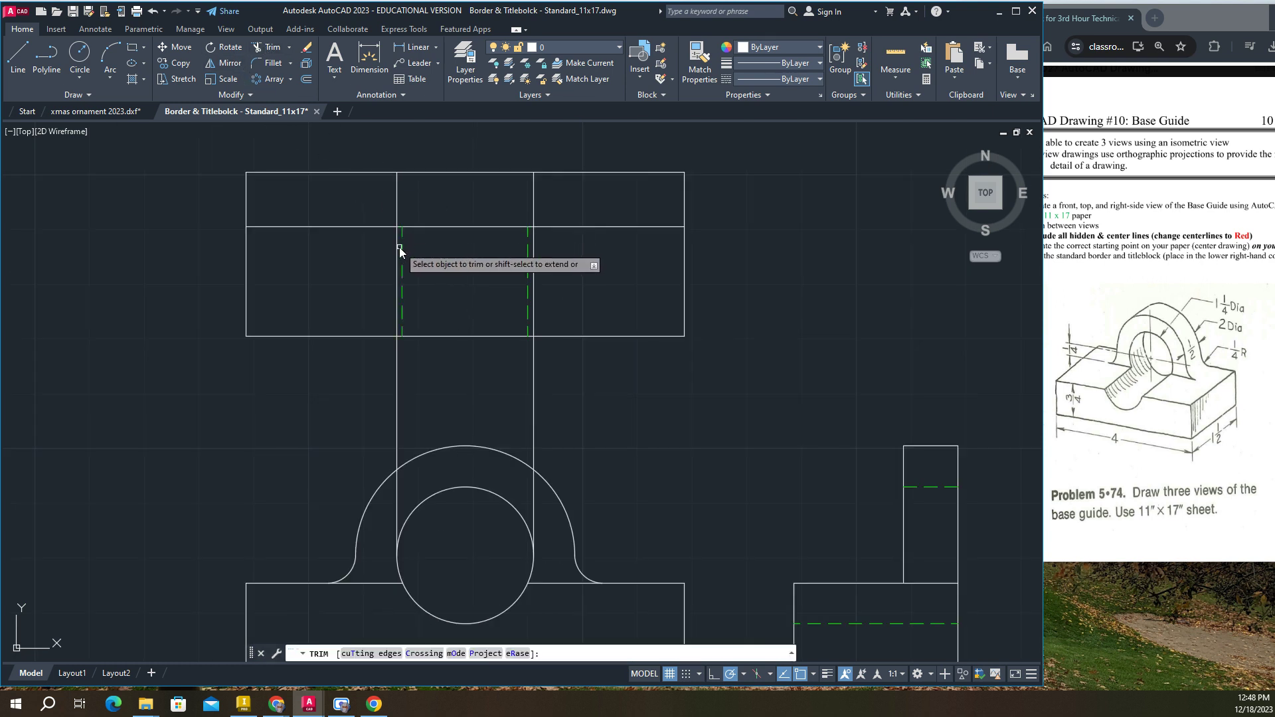
left_click(395, 249)
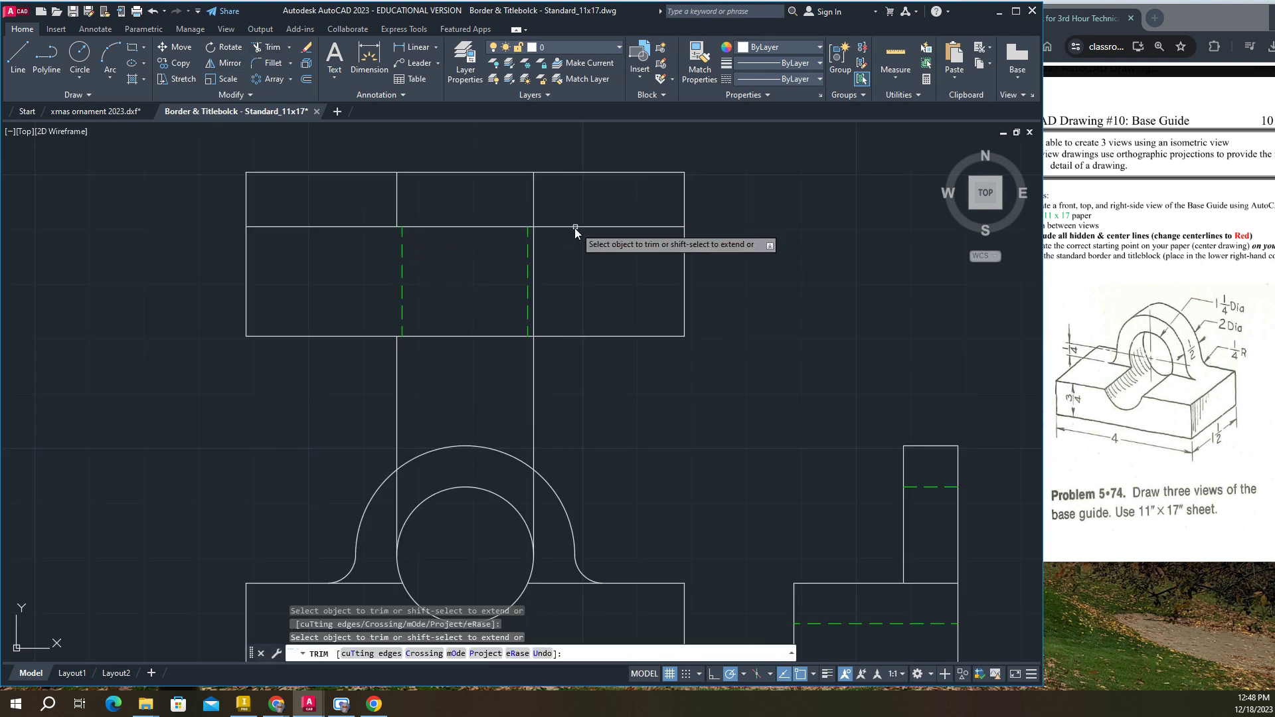
left_click(534, 249)
key("Return")
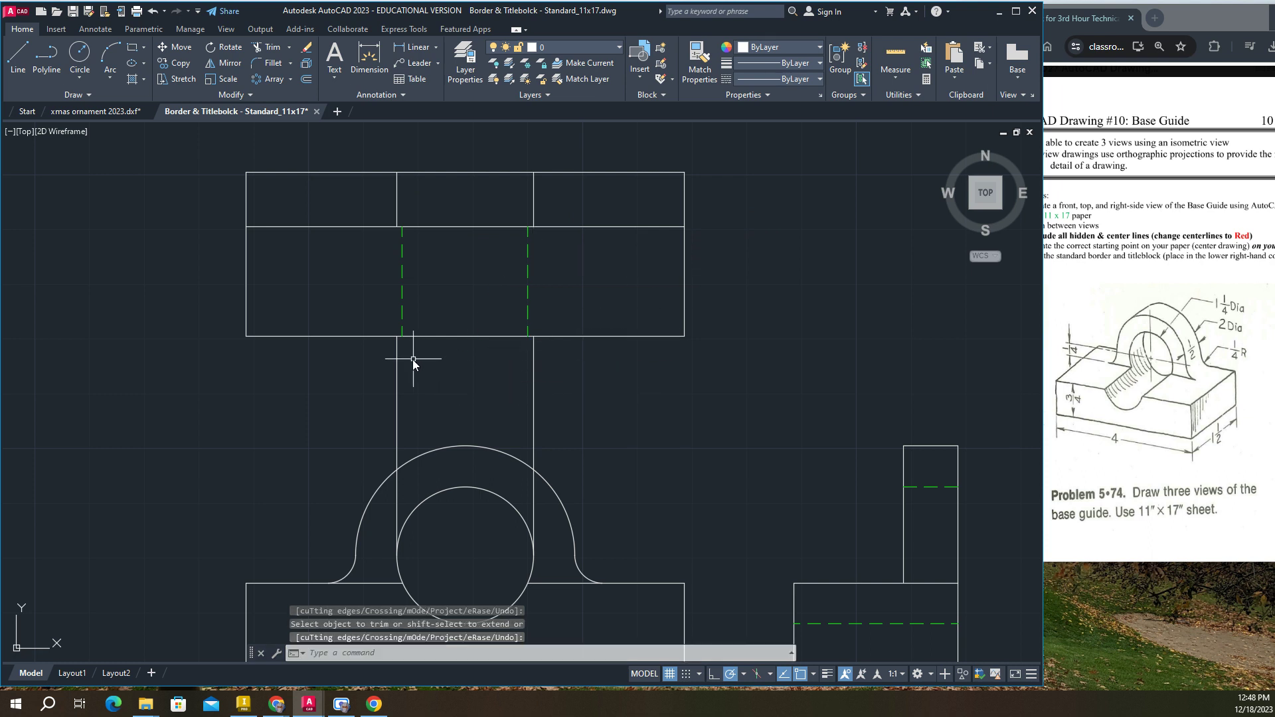
left_click(397, 368)
key("Delete")
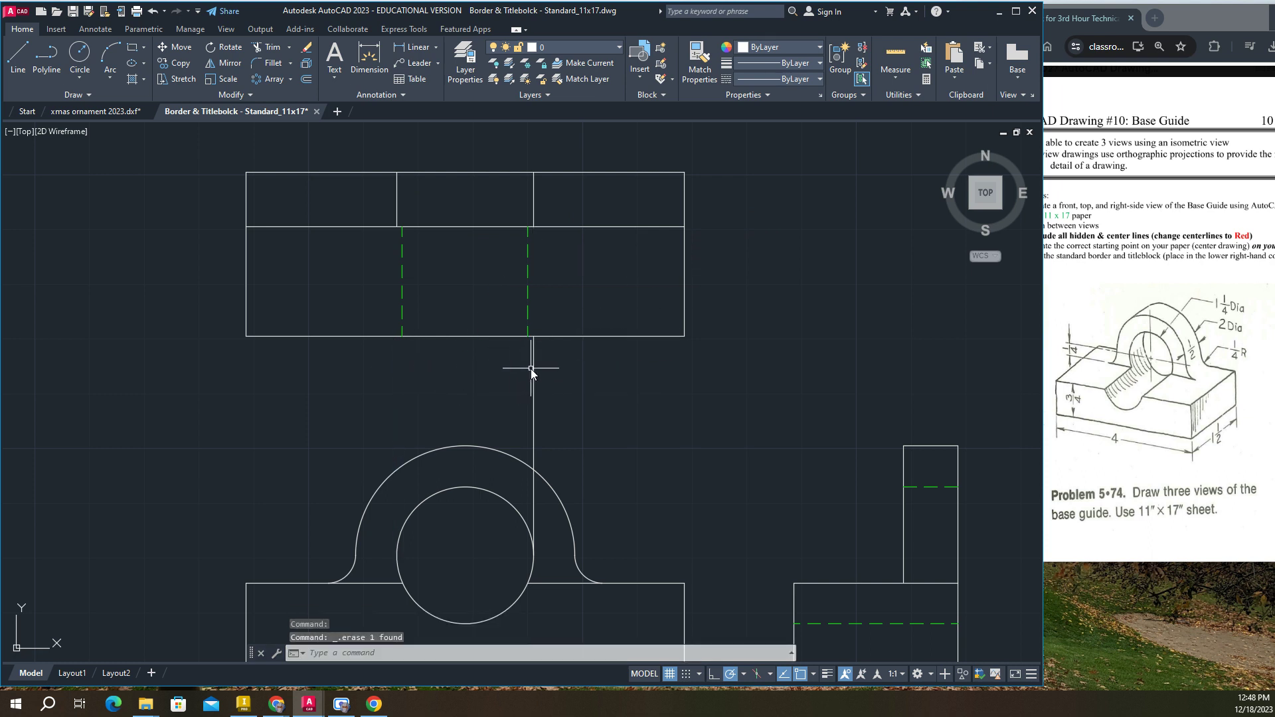
left_click(528, 300)
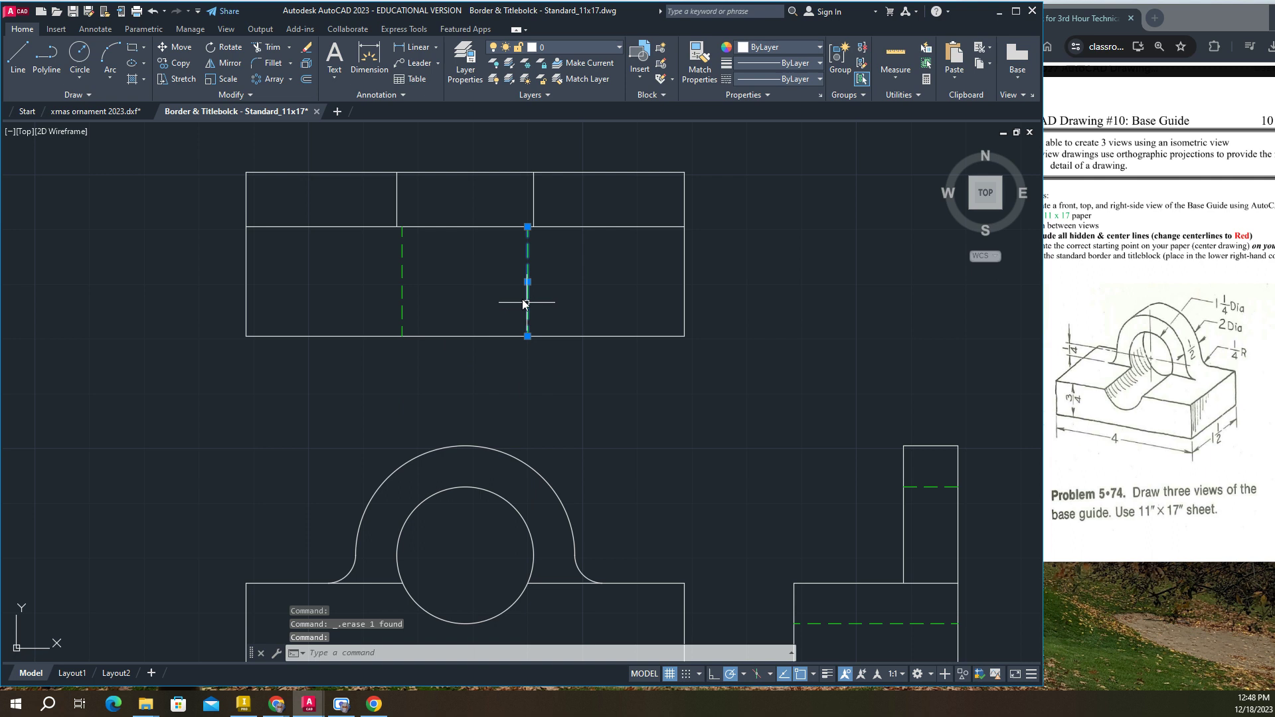
Reset the selected top-view lines' colour and linetype to ByLayer, then delete and restore them.
left_click(401, 289)
left_click(821, 46)
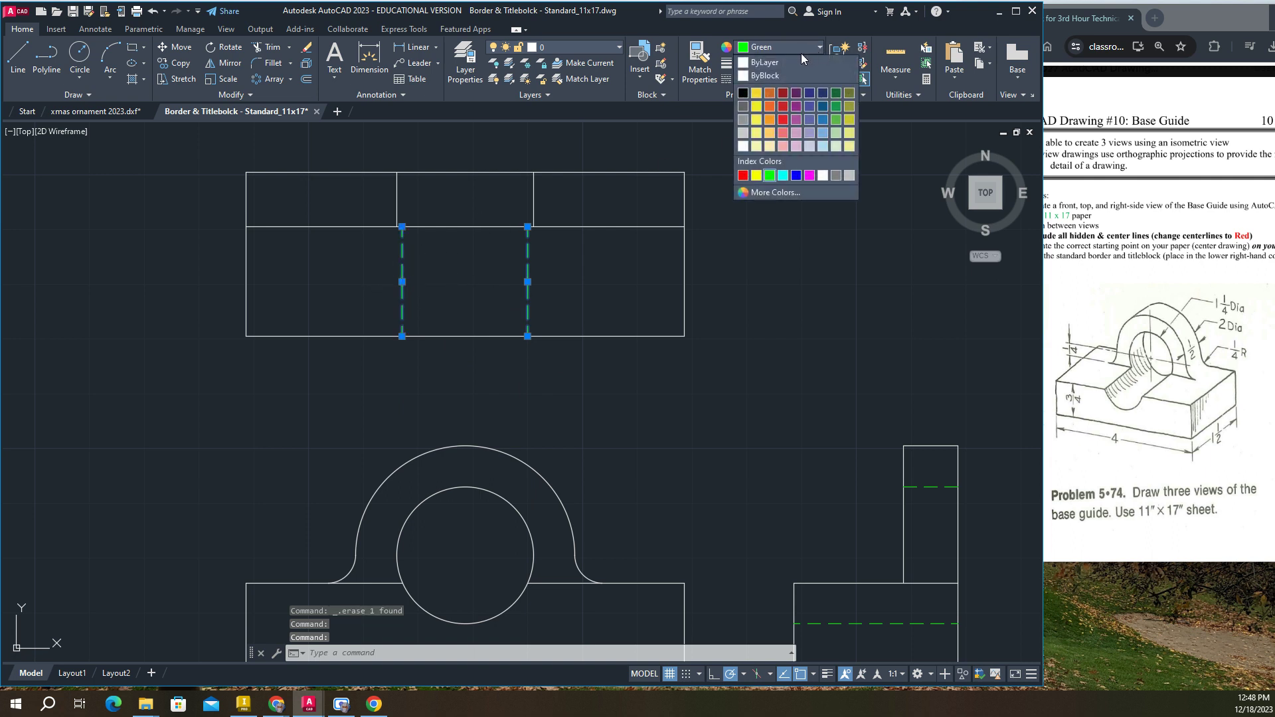
left_click(806, 60)
left_click(798, 93)
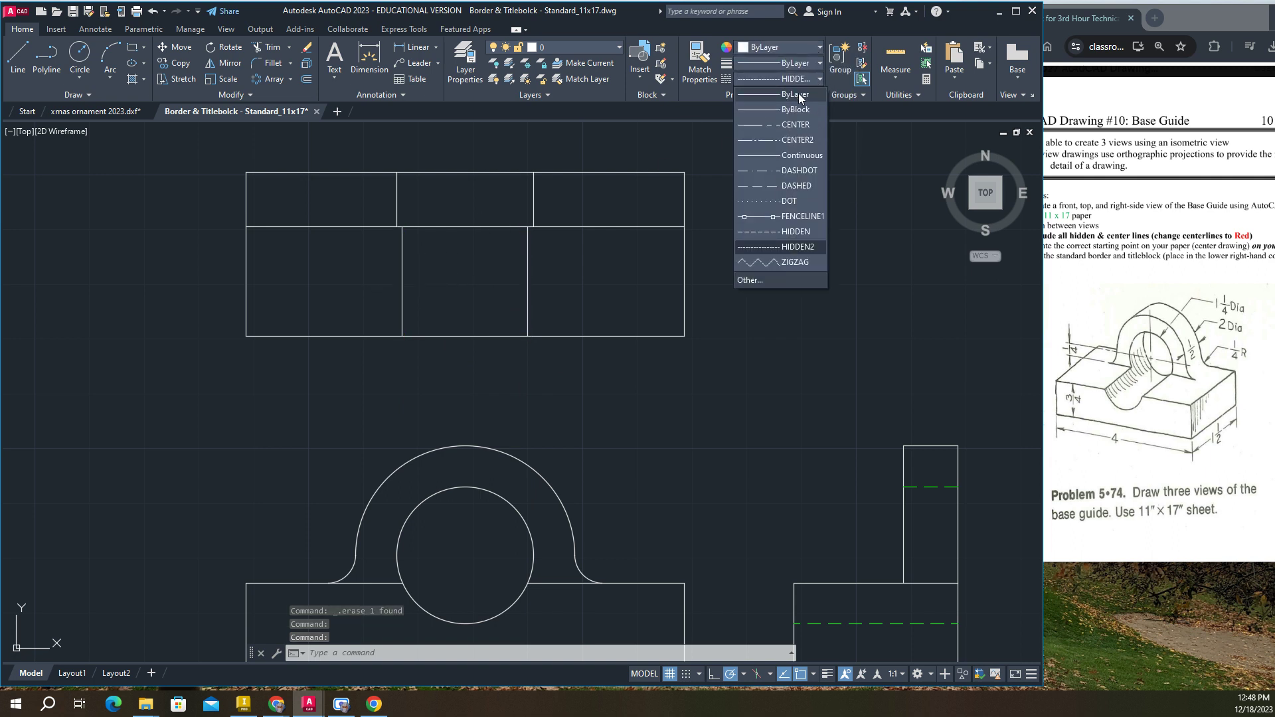
key("Delete")
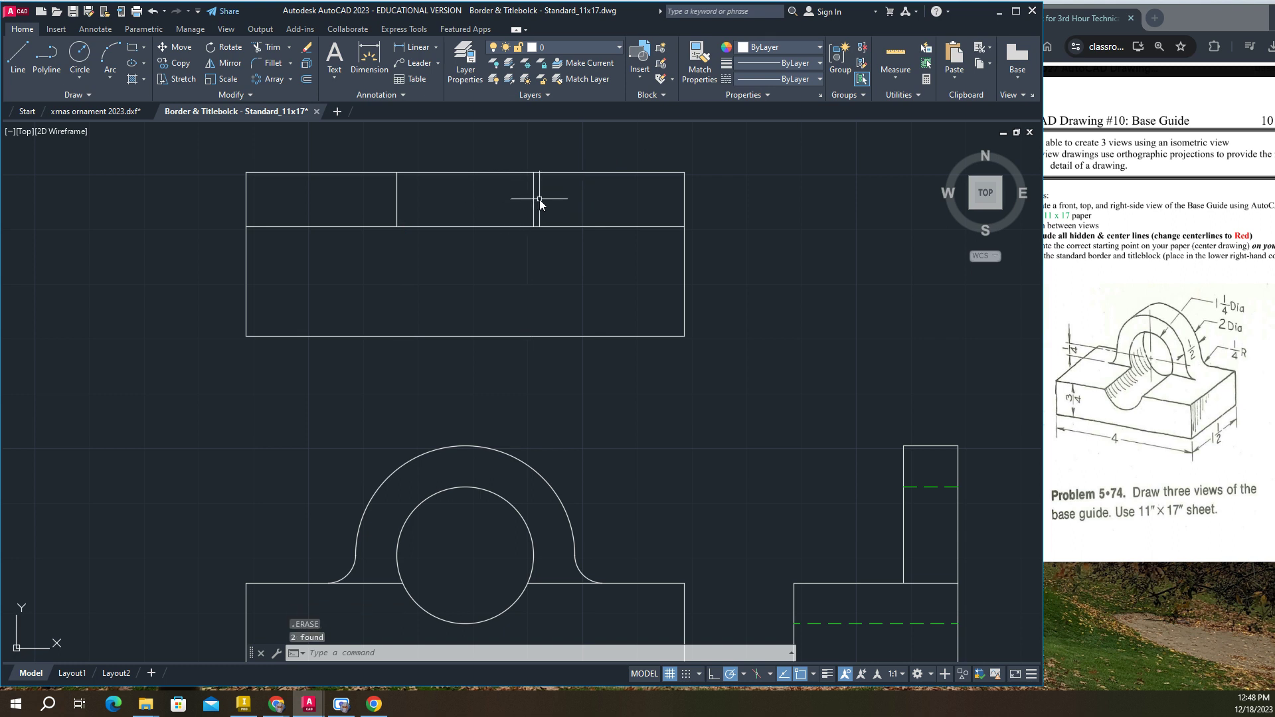
left_click(153, 11)
Give both short vertical lines in the top view's upper strip green colour and HIDDEN linetype.
left_click(534, 192)
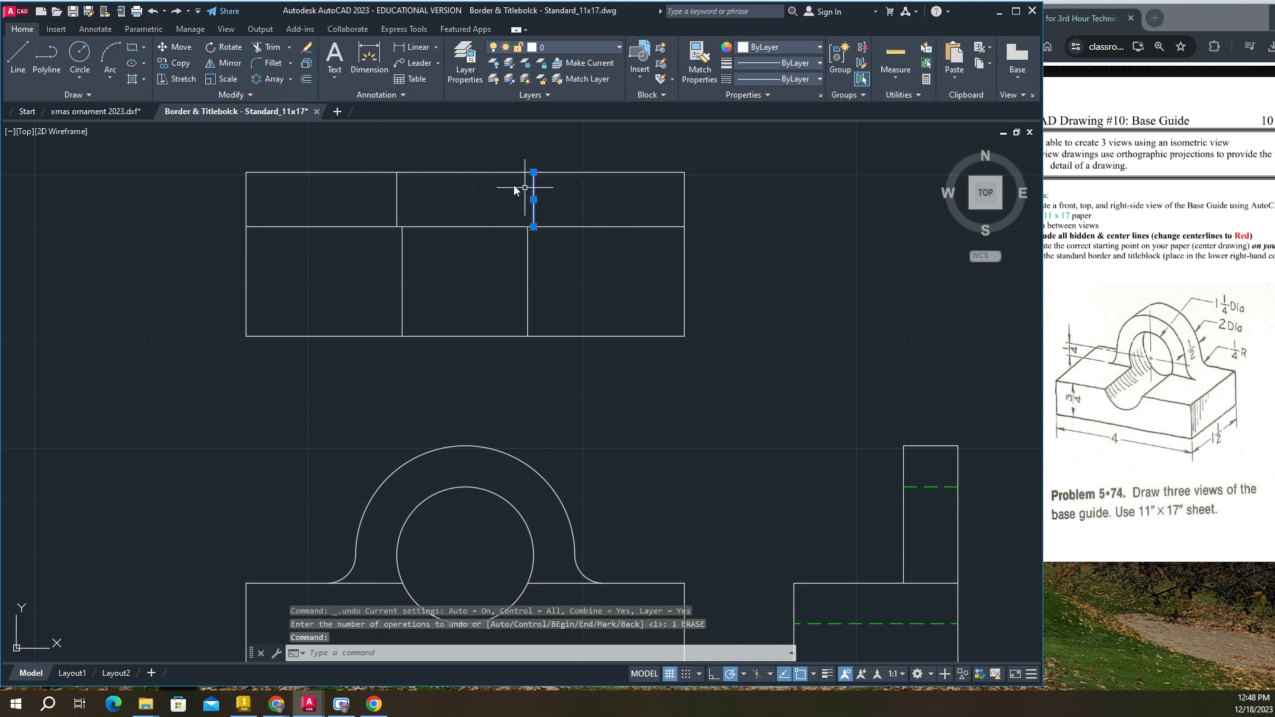
left_click(397, 193)
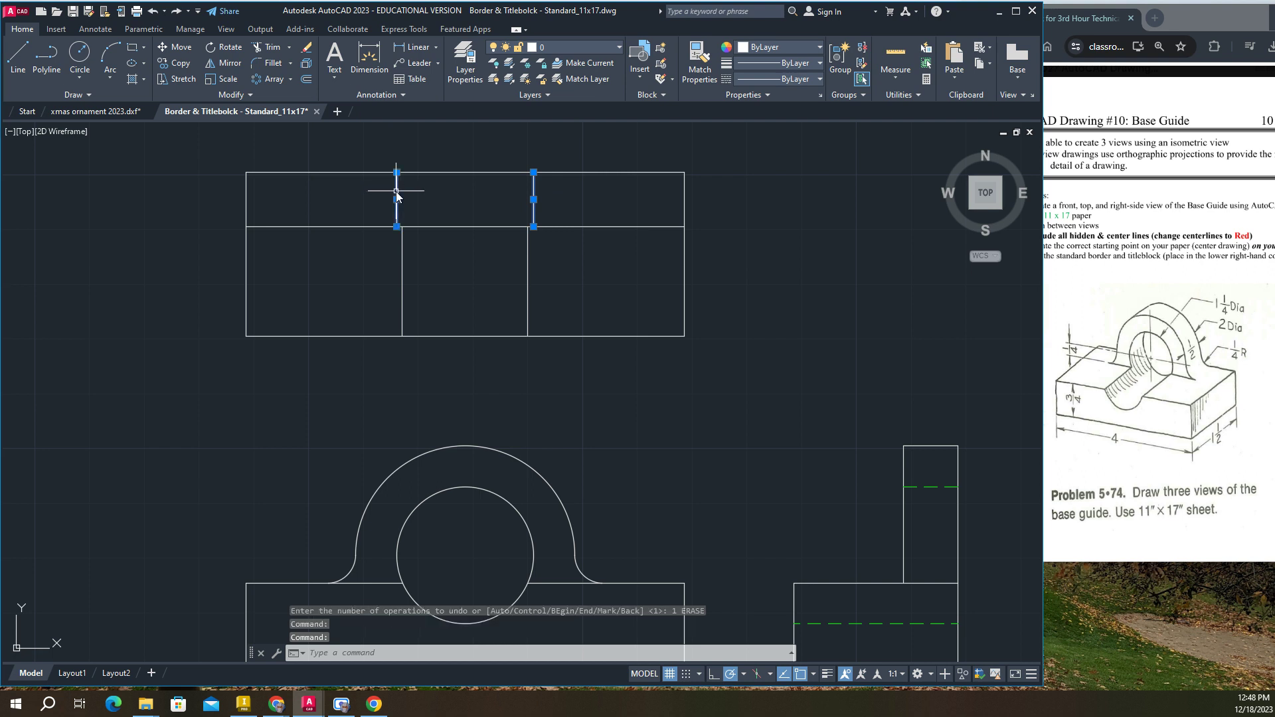
left_click(821, 47)
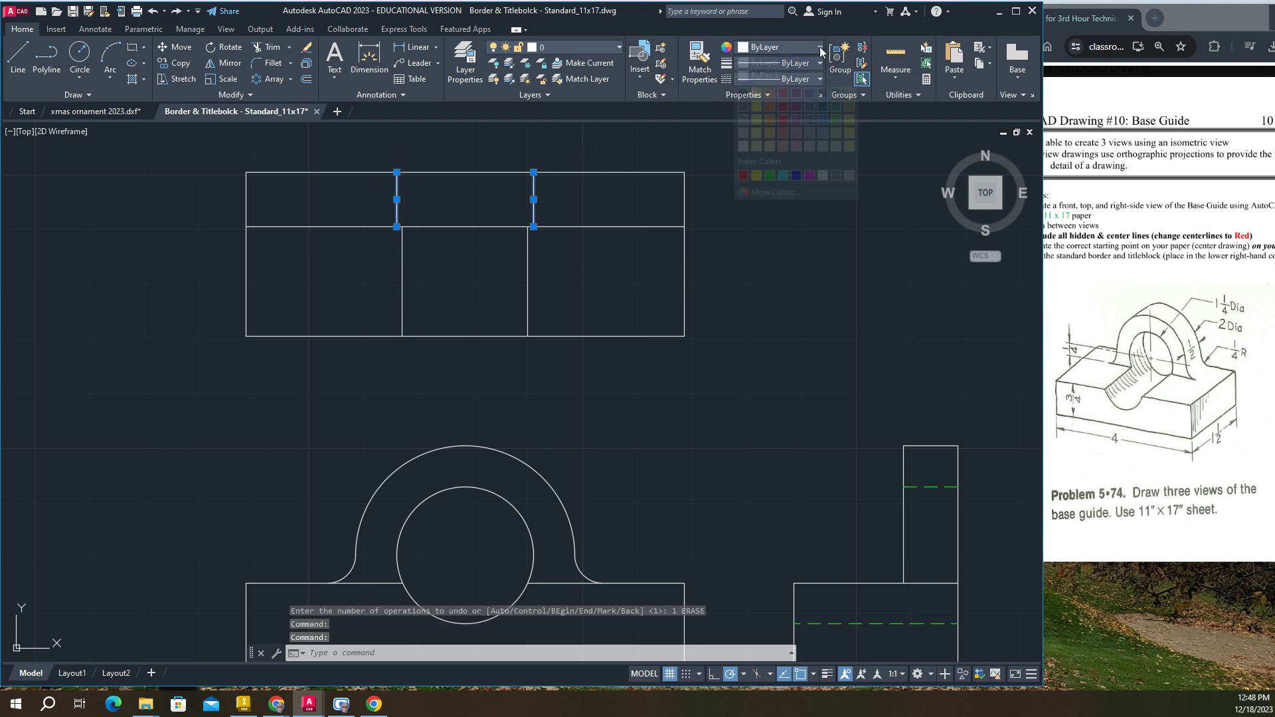
left_click(769, 174)
left_click(803, 79)
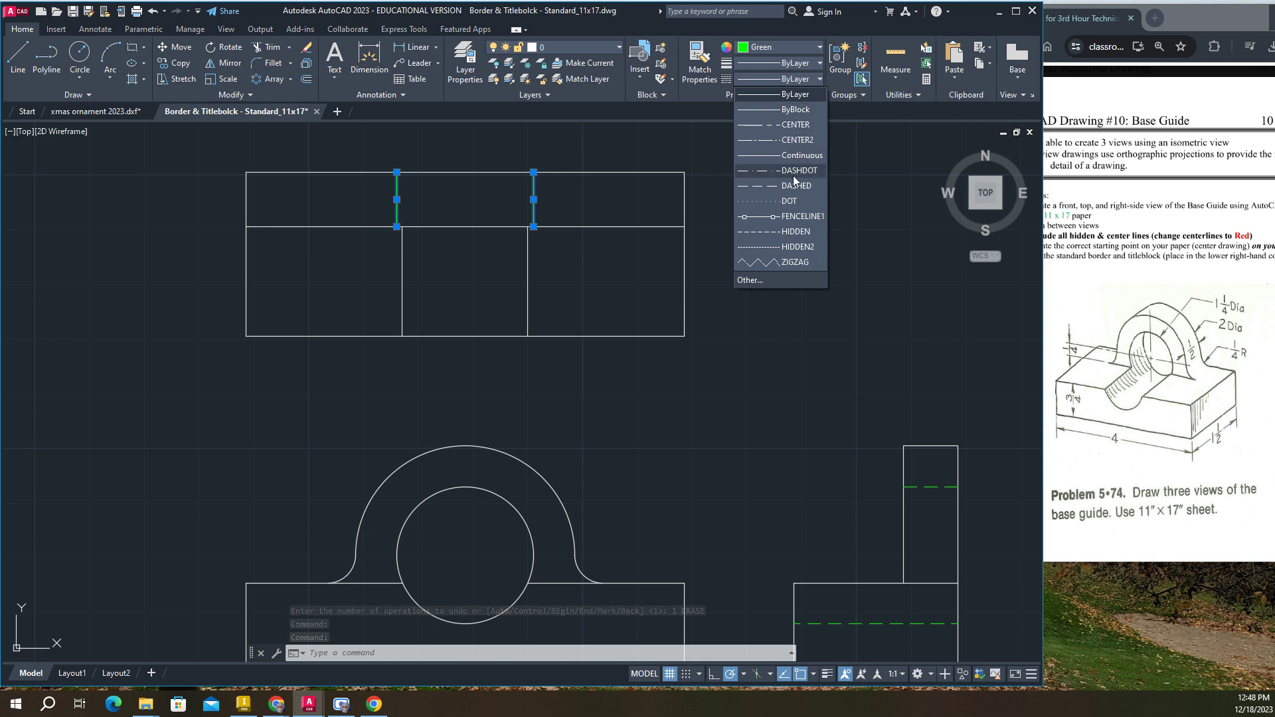
left_click(787, 236)
key("Escape")
Draw a vertical line from where the arc meets the base up to the top view's upper edge.
scroll(465, 304, "down", 1)
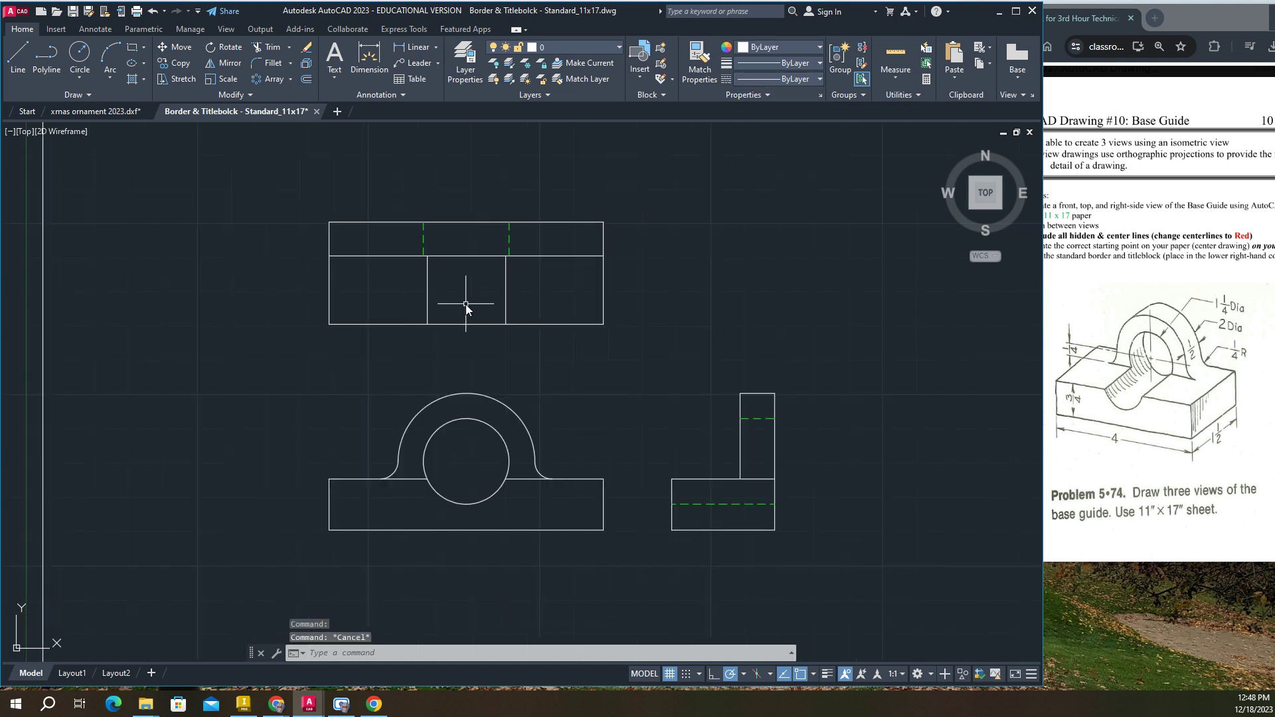
scroll(458, 308, "down", 1)
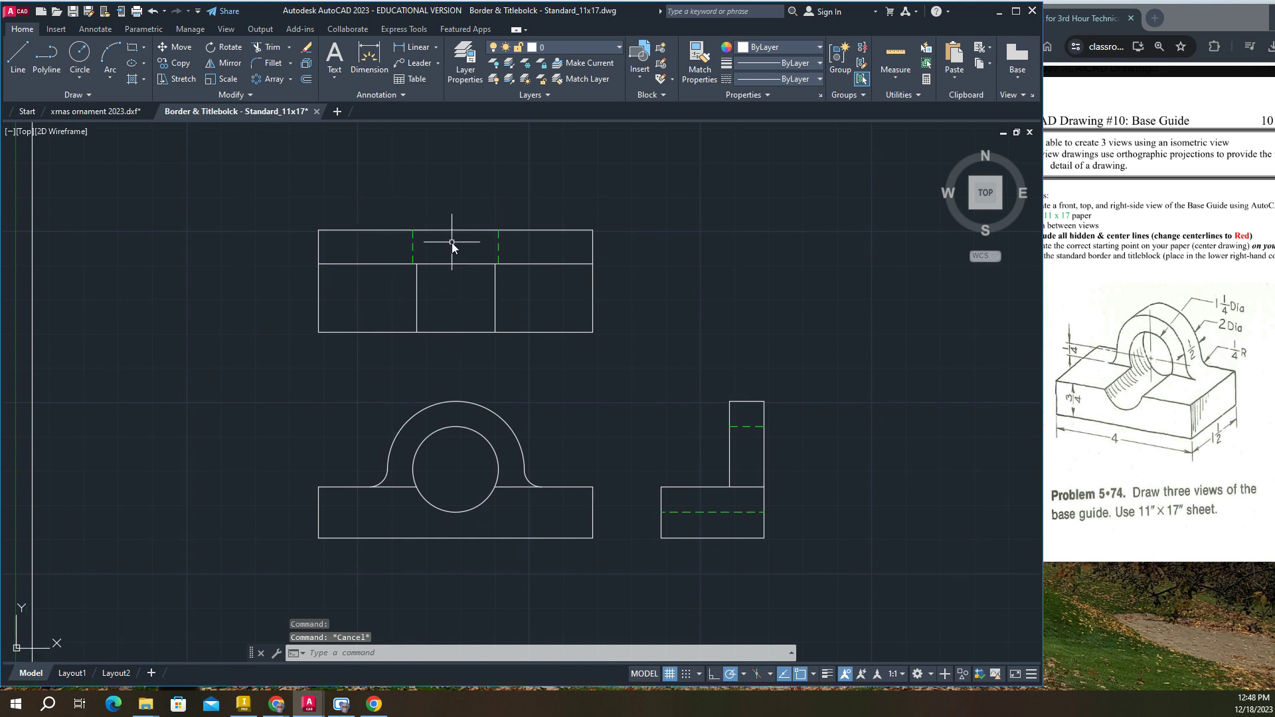
left_click(18, 56)
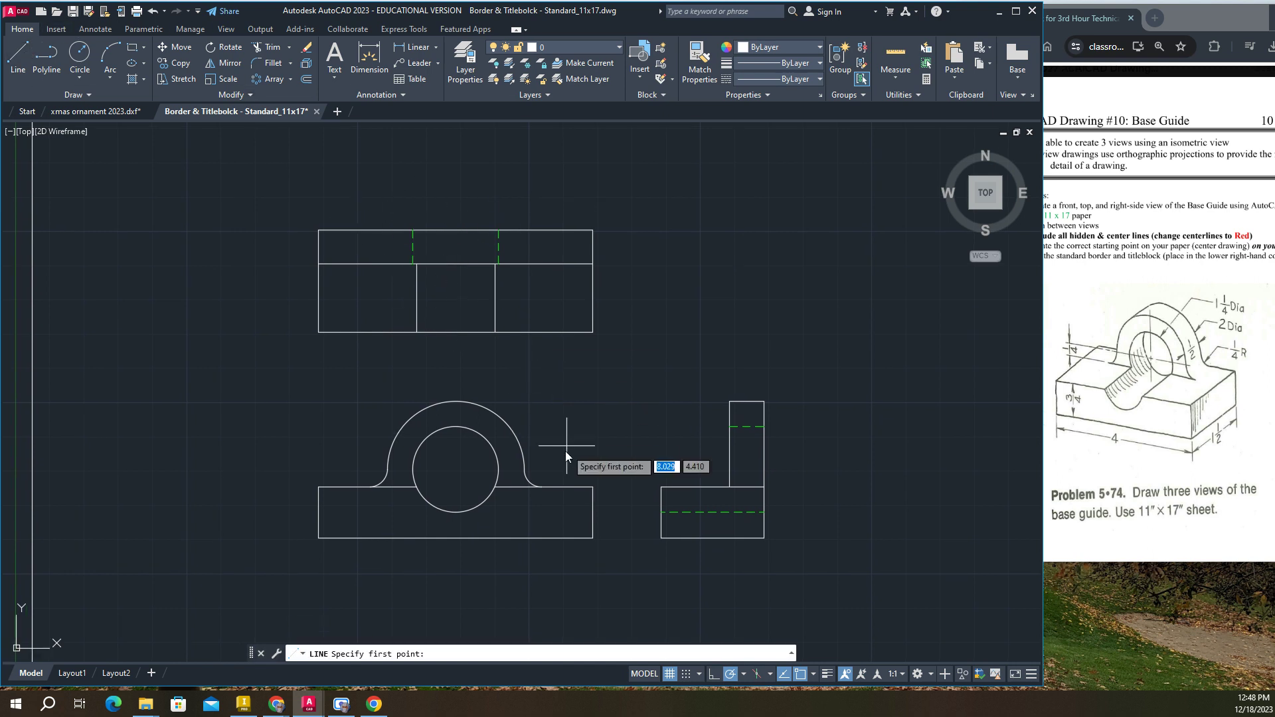
left_click(525, 470)
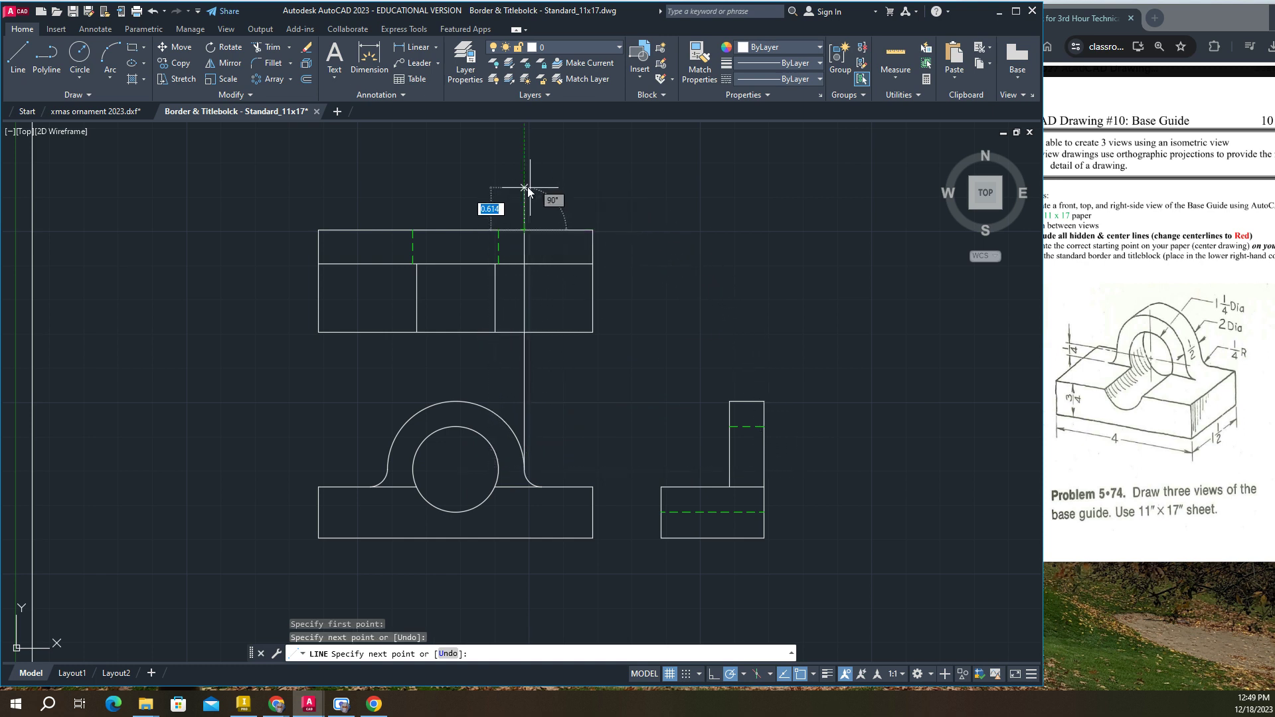
key("Return")
key("Return")
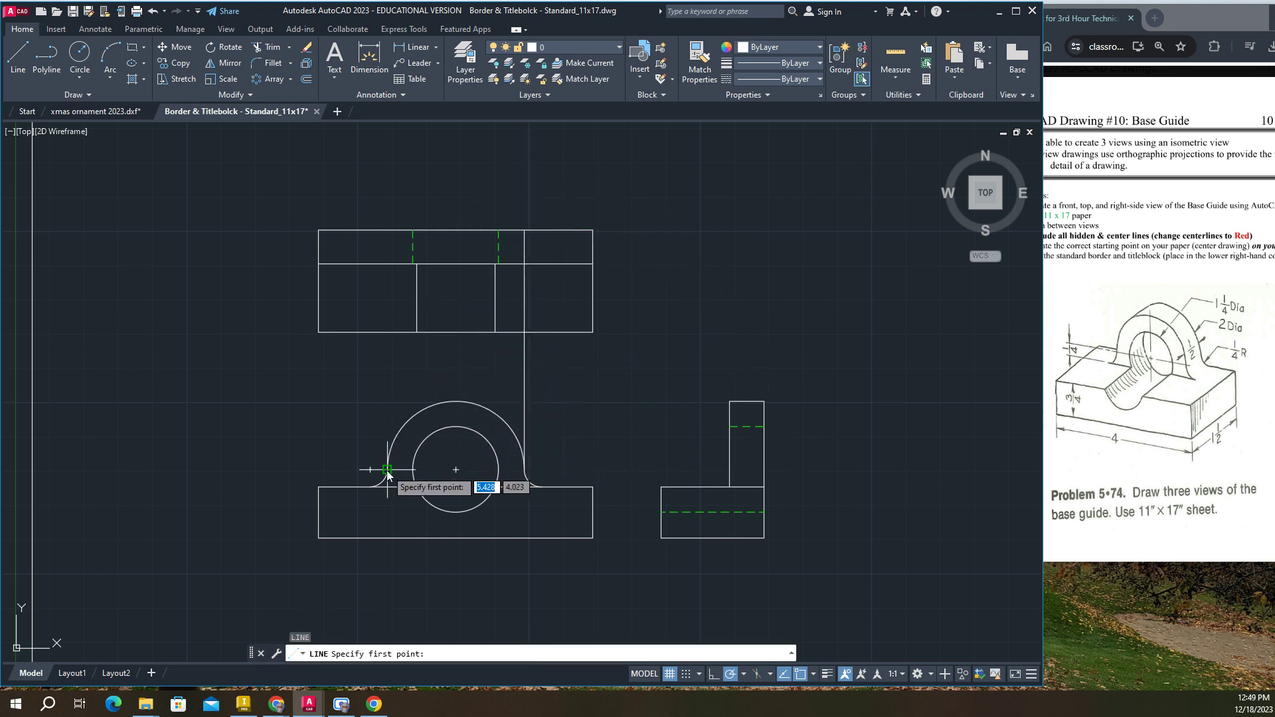
left_click(387, 470)
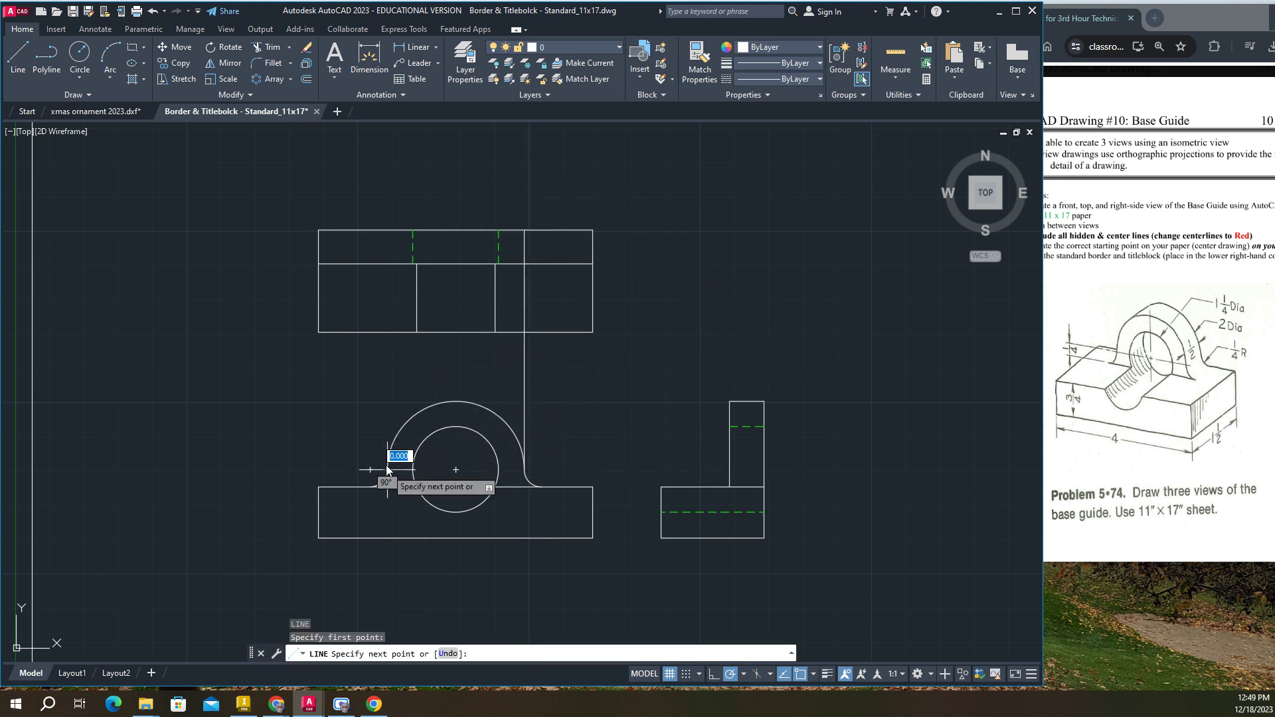
left_click(391, 223)
Trim the extra segments inside the top view and delete both projection lines between views.
left_click(269, 46)
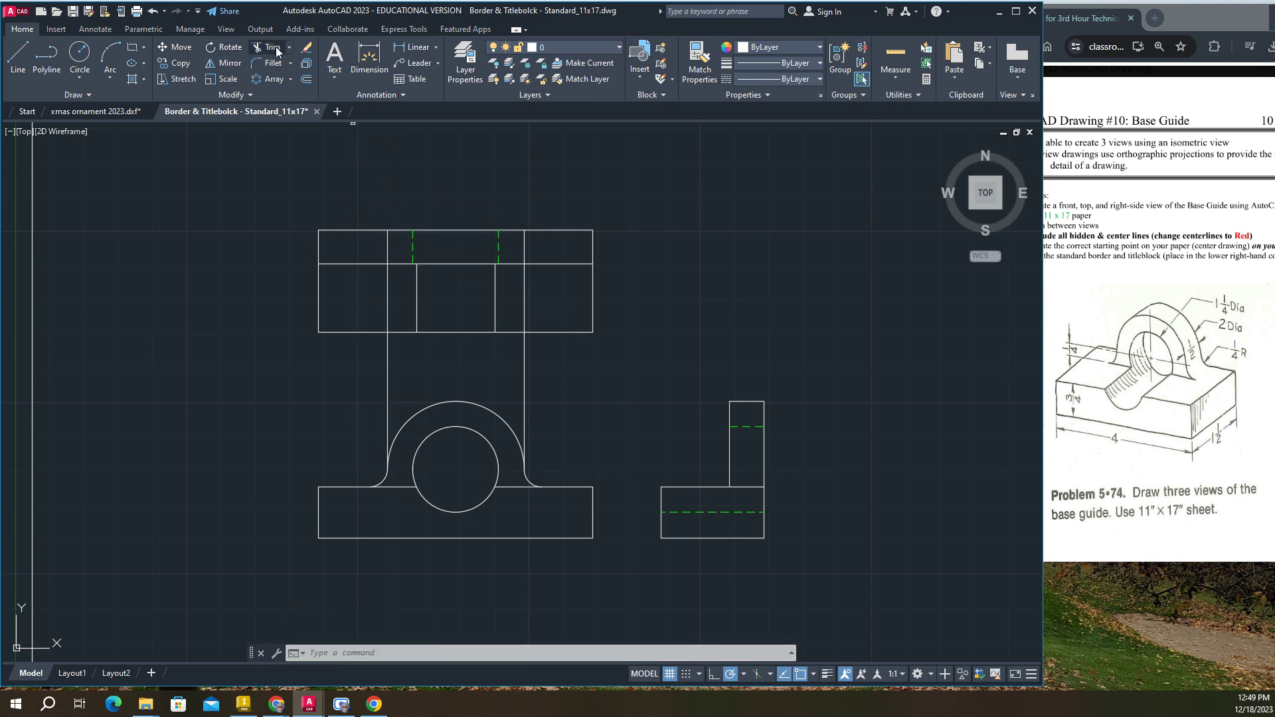
left_click(387, 285)
left_click(523, 292)
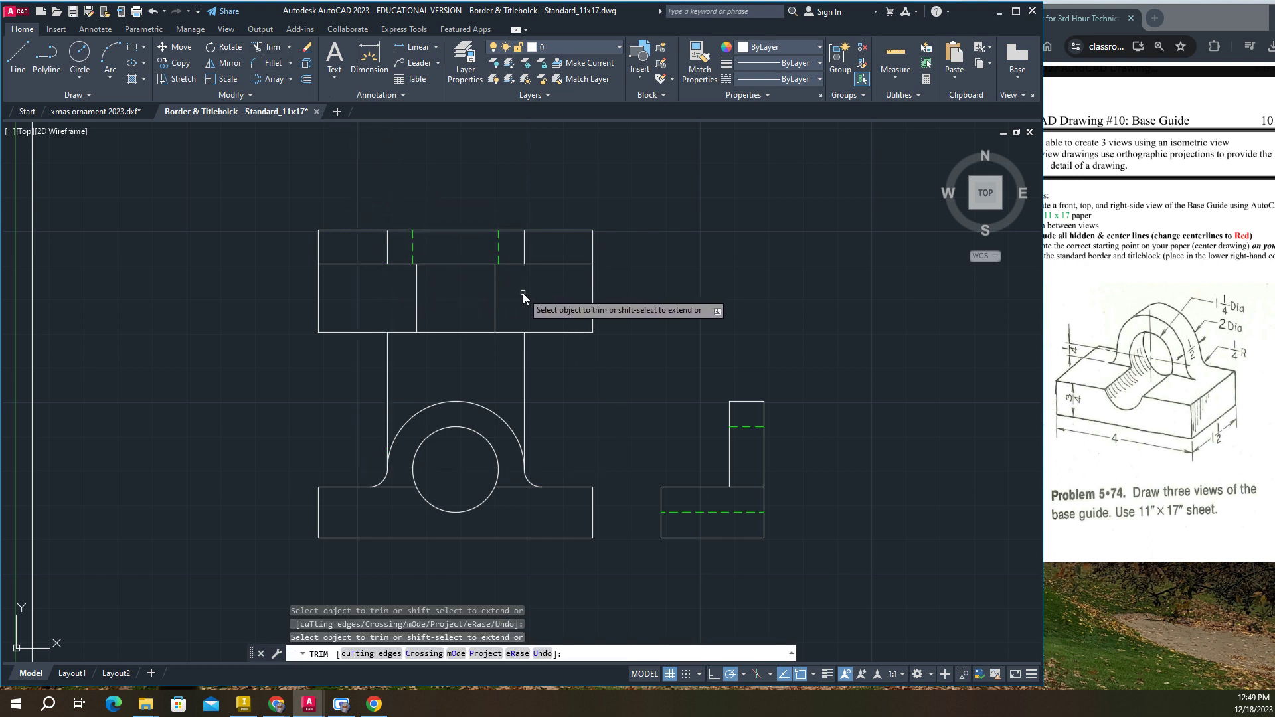
key("Escape")
left_click(523, 353)
key("Delete")
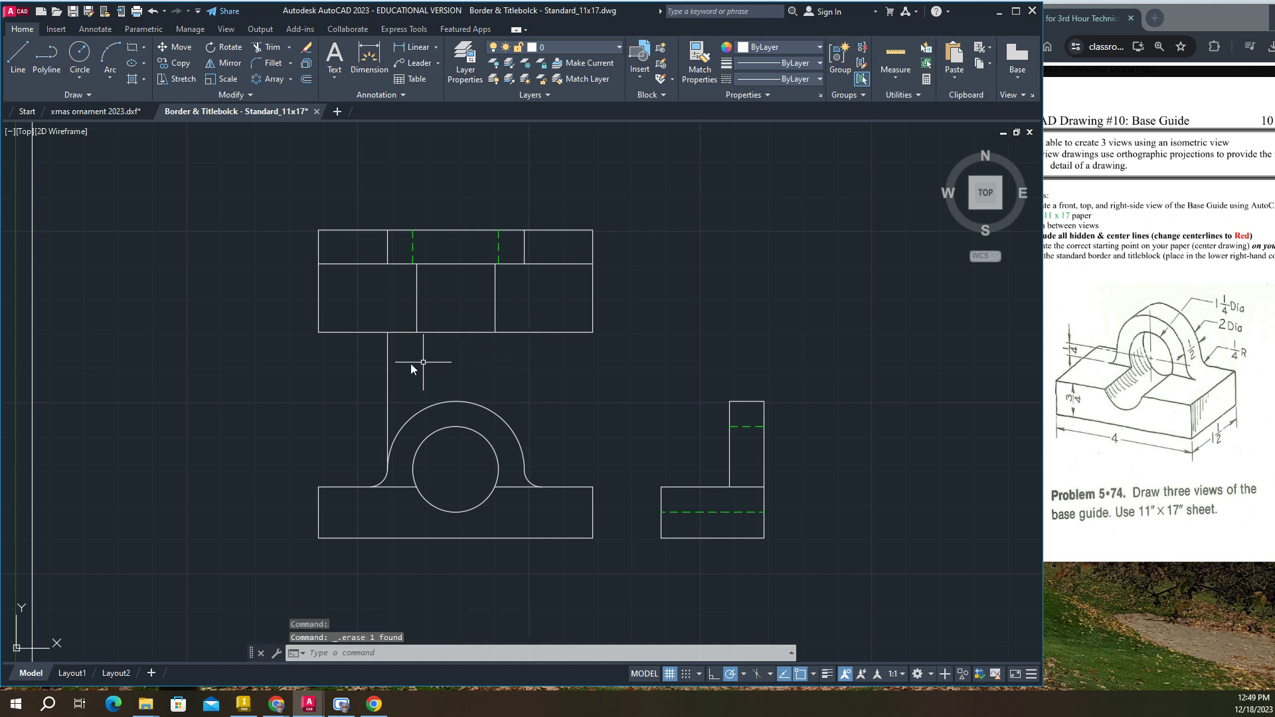
left_click(385, 365)
key("Delete")
Draw vertical lines from the left and right fillet ends up into the top view.
left_click(22, 62)
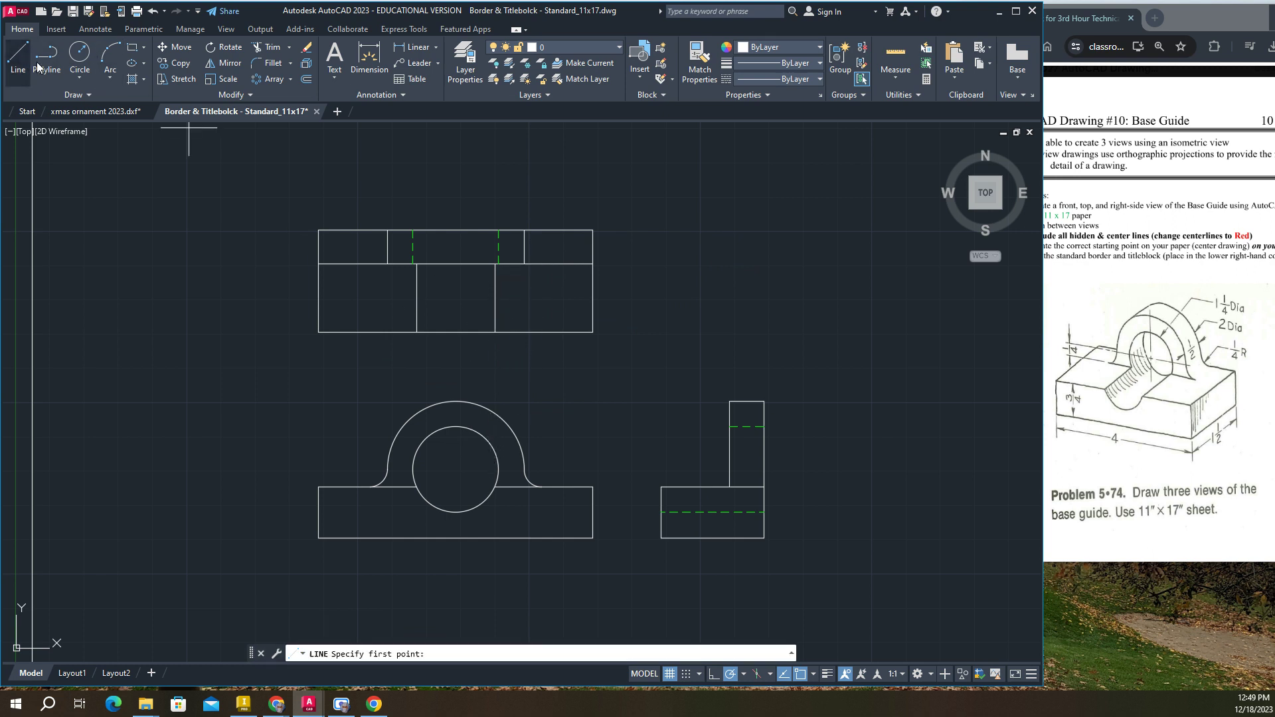
left_click(543, 487)
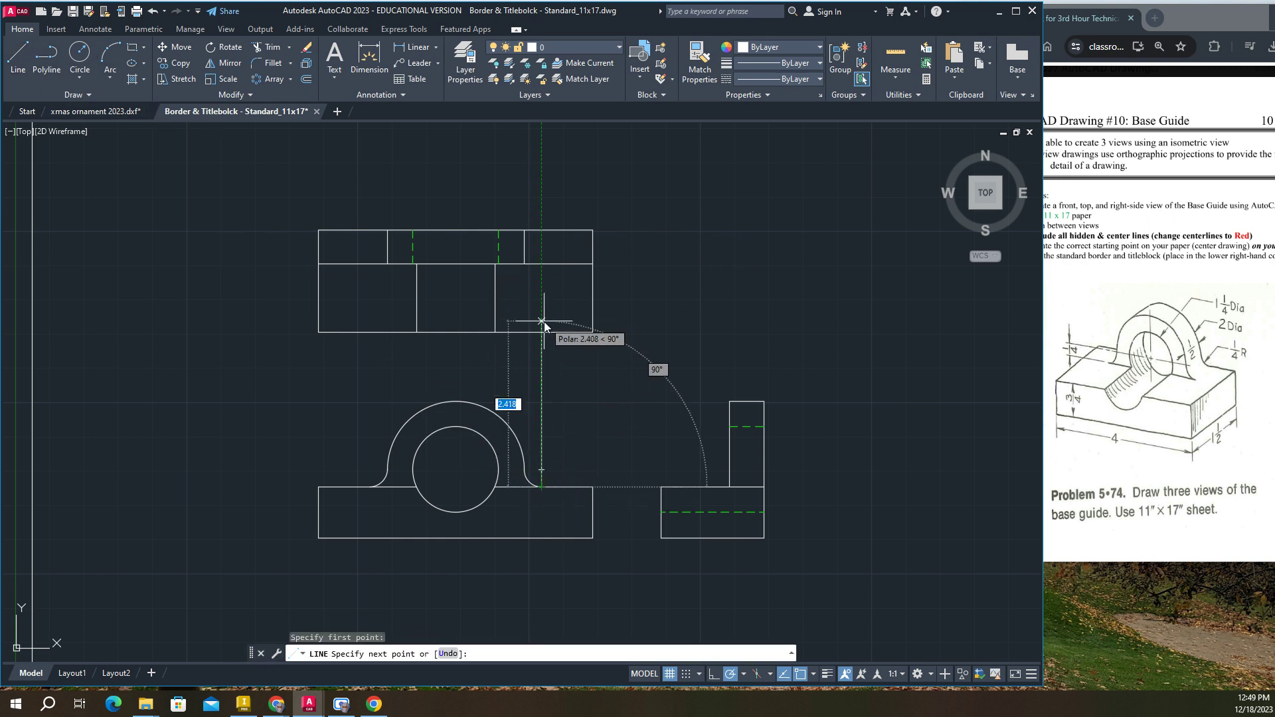
left_click(541, 253)
right_click(582, 247)
left_click(642, 255)
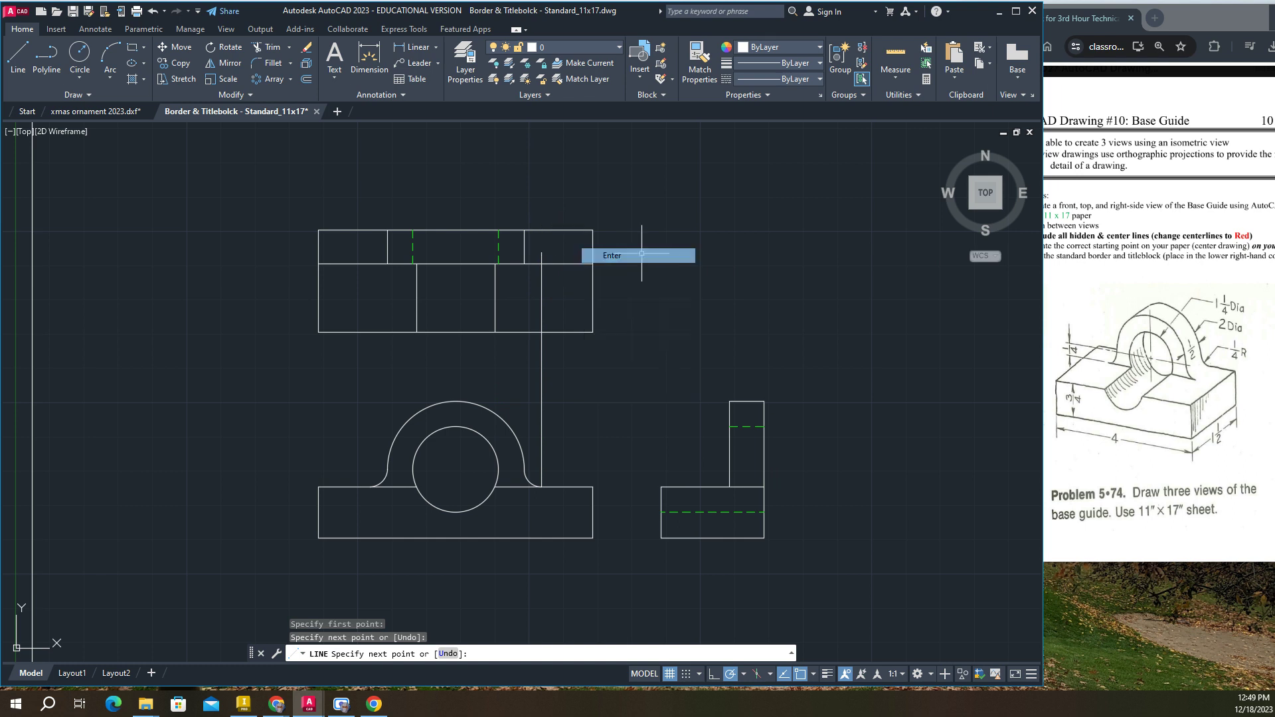
key("space")
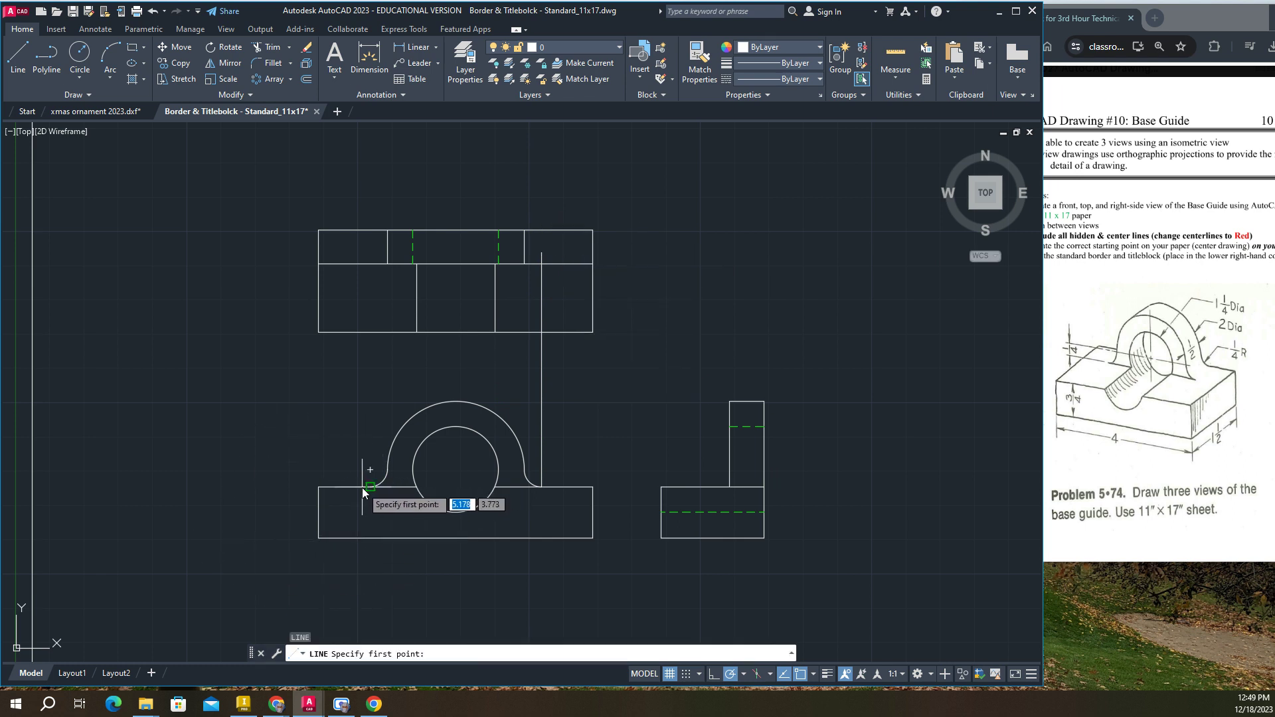
left_click(369, 488)
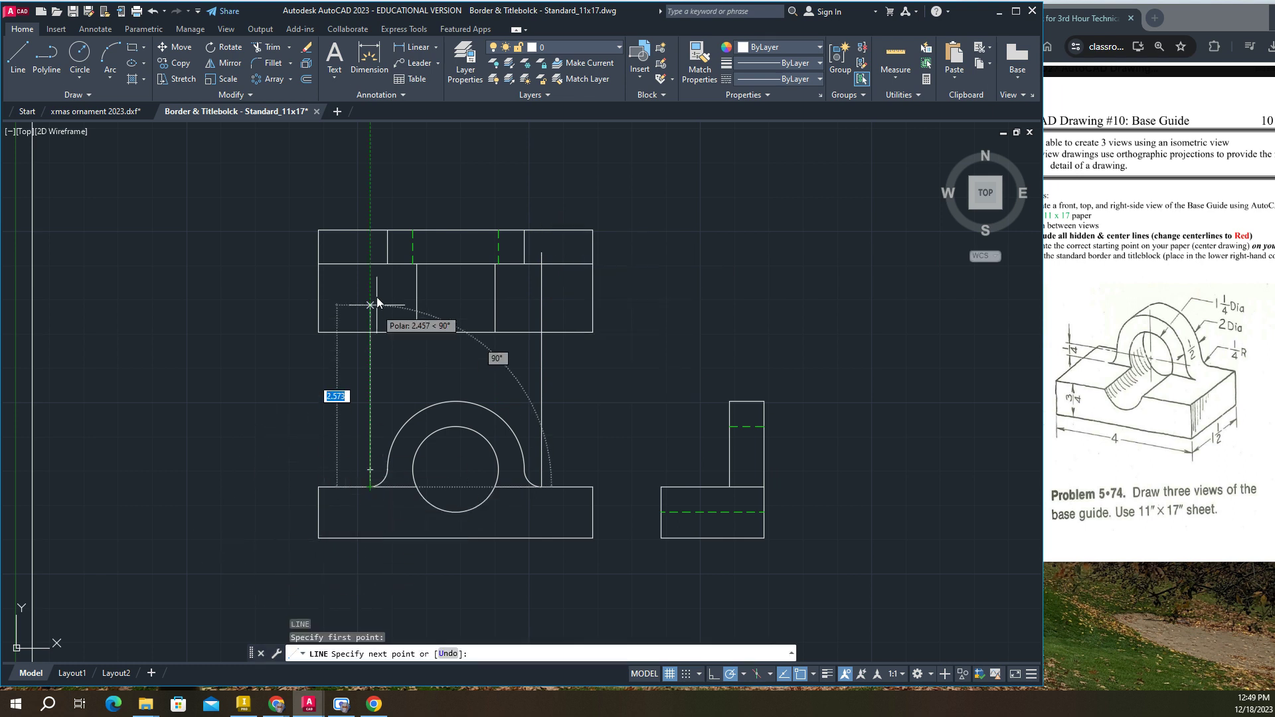
left_click(369, 250)
key("space")
Trim the new lines' overshoots in the top view and delete their segments between views.
left_click(268, 49)
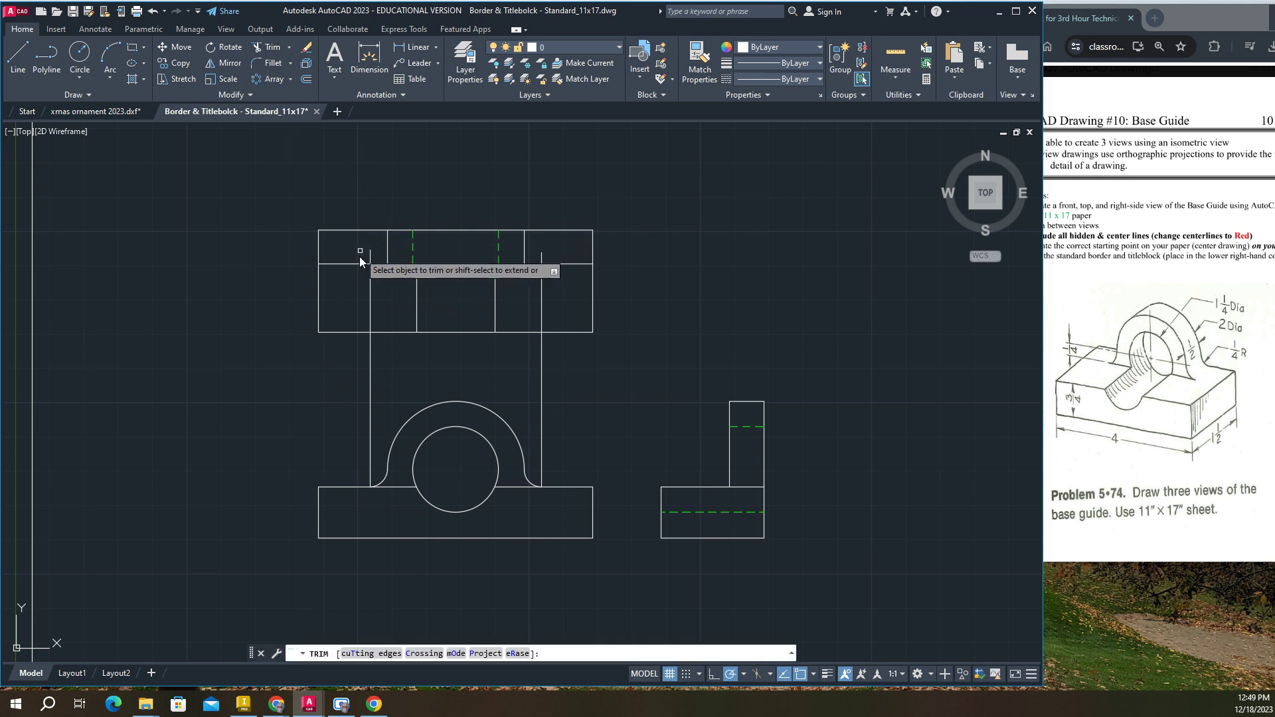
left_click(368, 257)
left_click(368, 256)
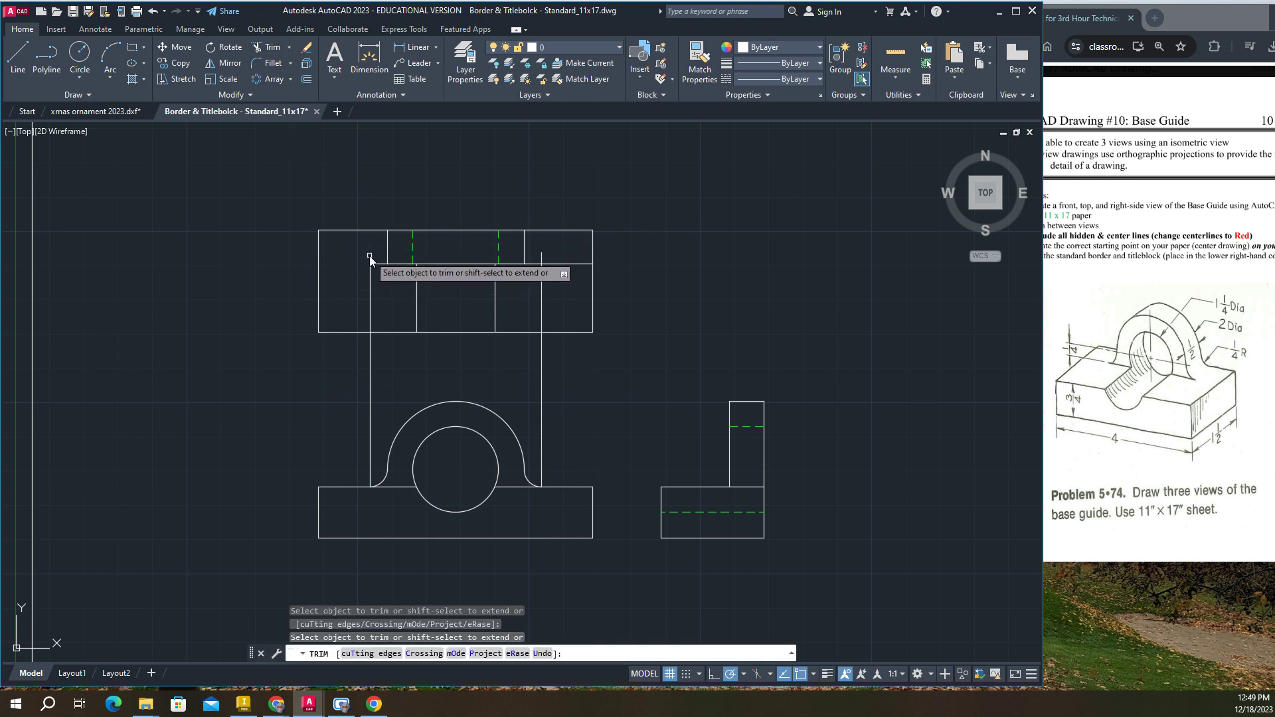
double_click(539, 258)
key("space")
key("Return")
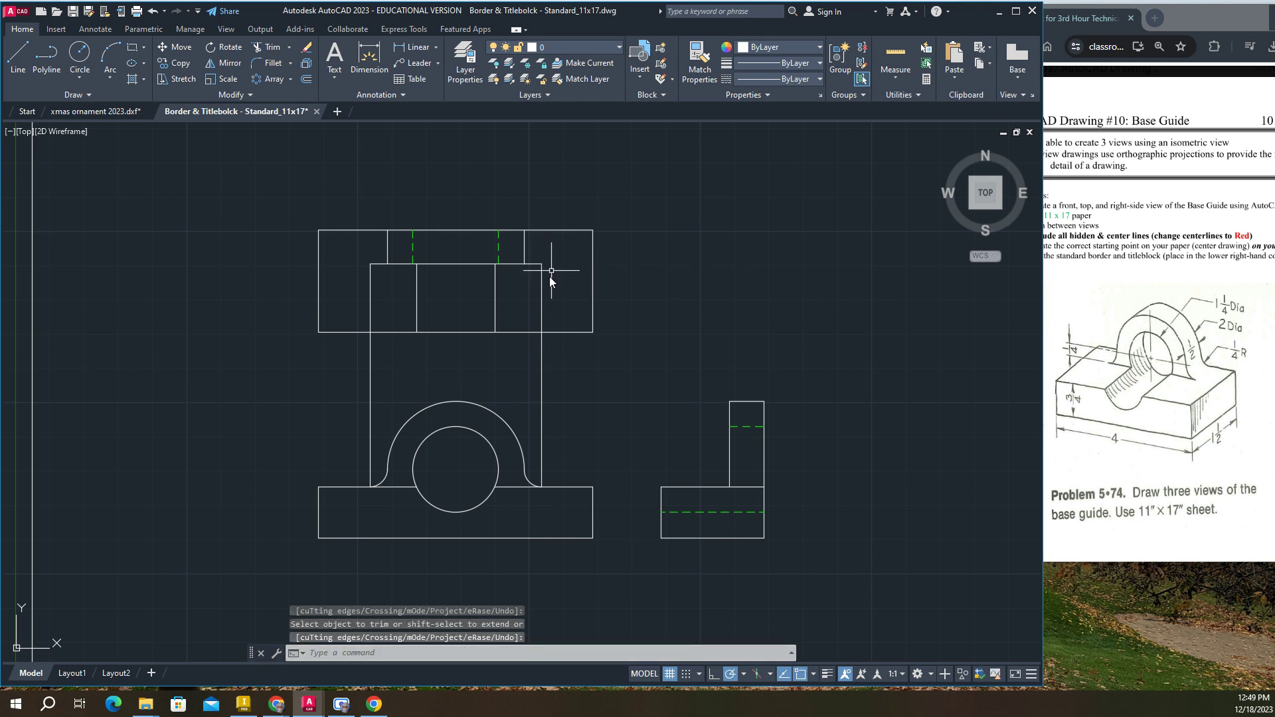
left_click(542, 289)
key("Delete")
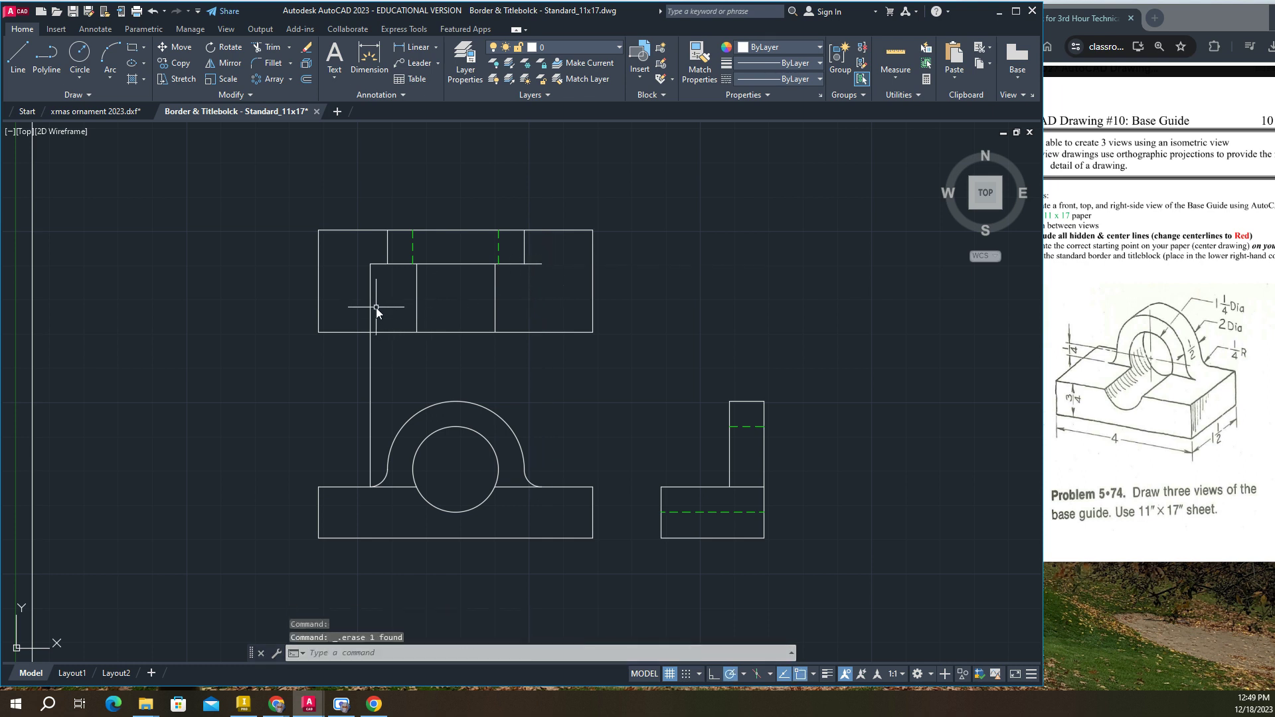
left_click(369, 303)
key("Delete")
middle_click_drag(689, 300, 669, 296)
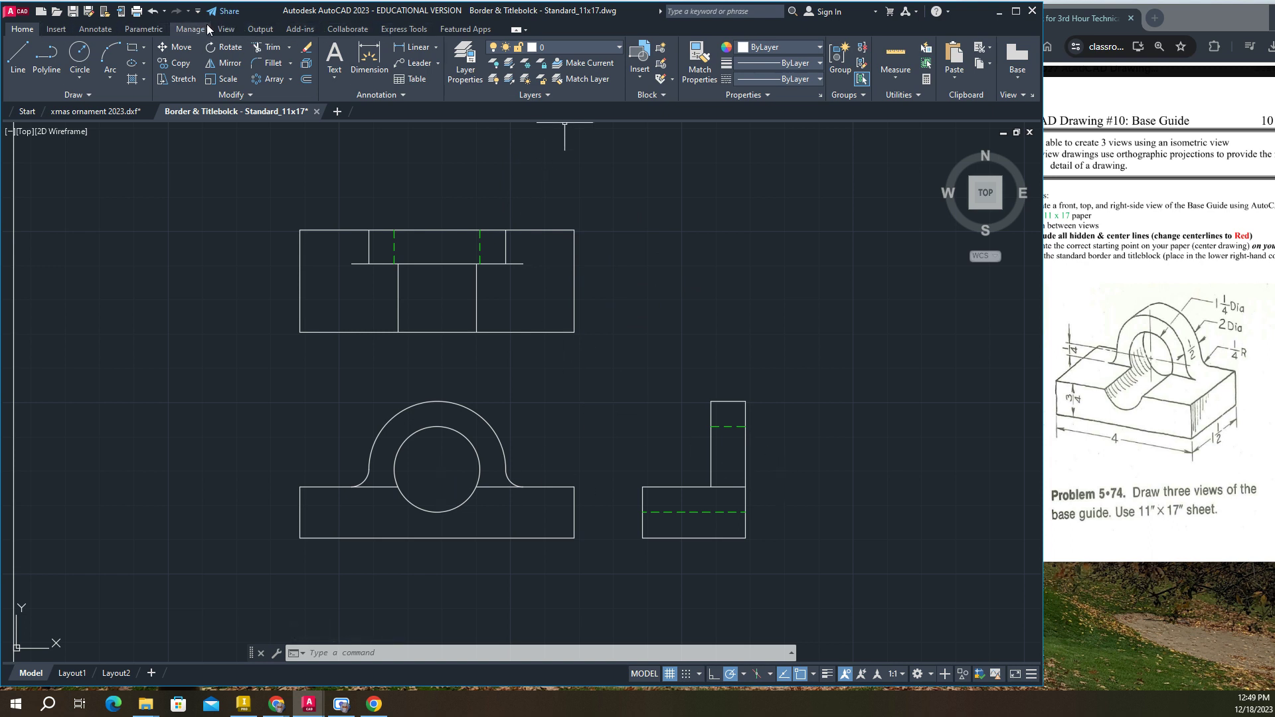
Set the current linetype to CENTER2 and the current colour to red.
left_click(95, 28)
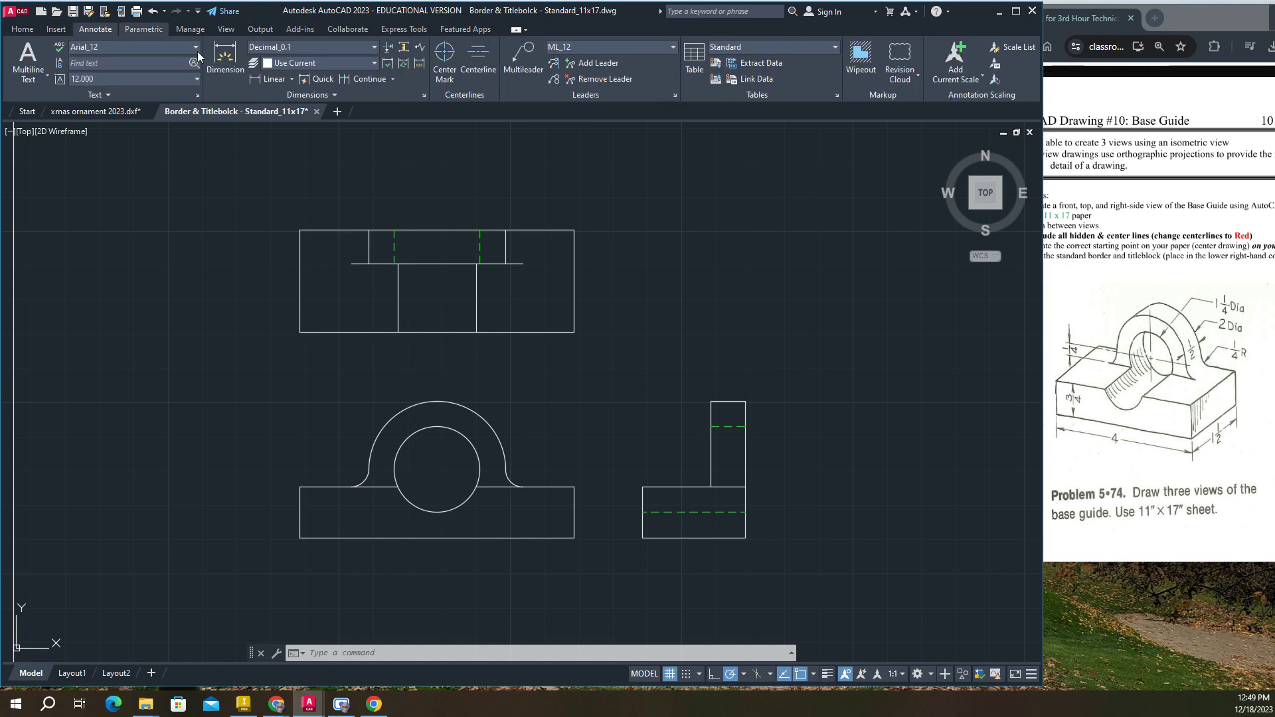
left_click(22, 30)
left_click(813, 78)
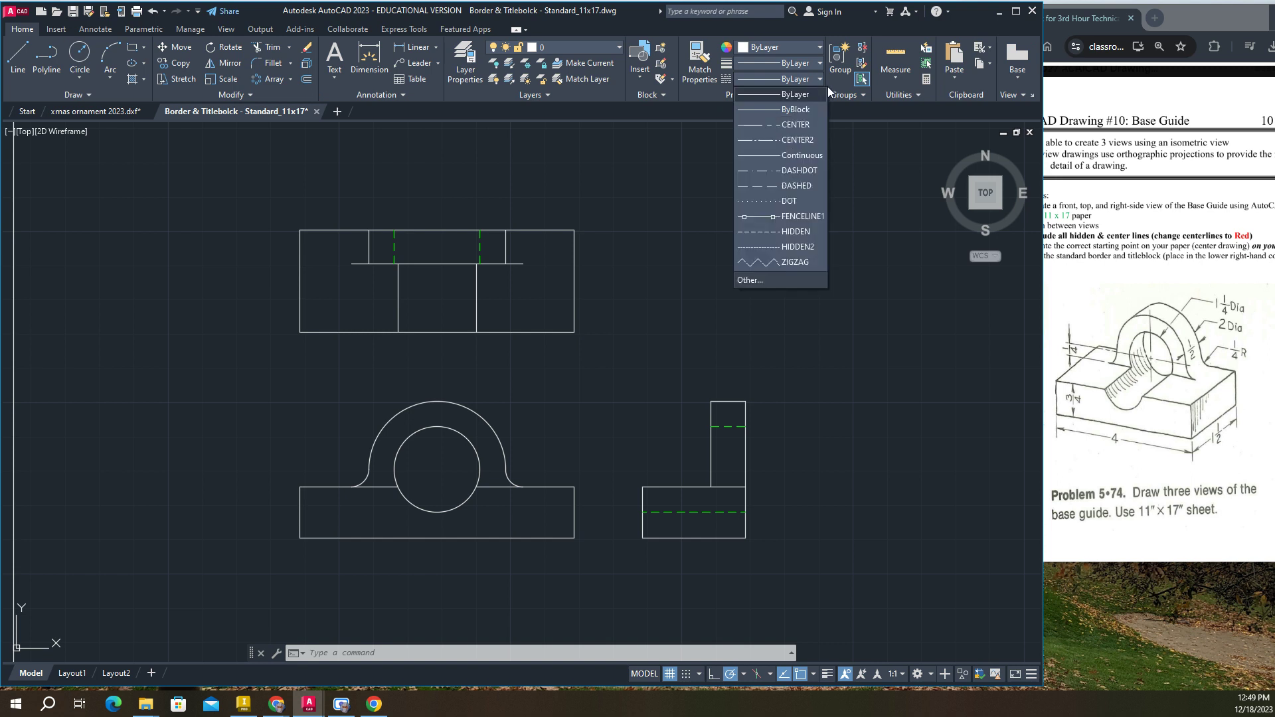
left_click(791, 137)
left_click(819, 46)
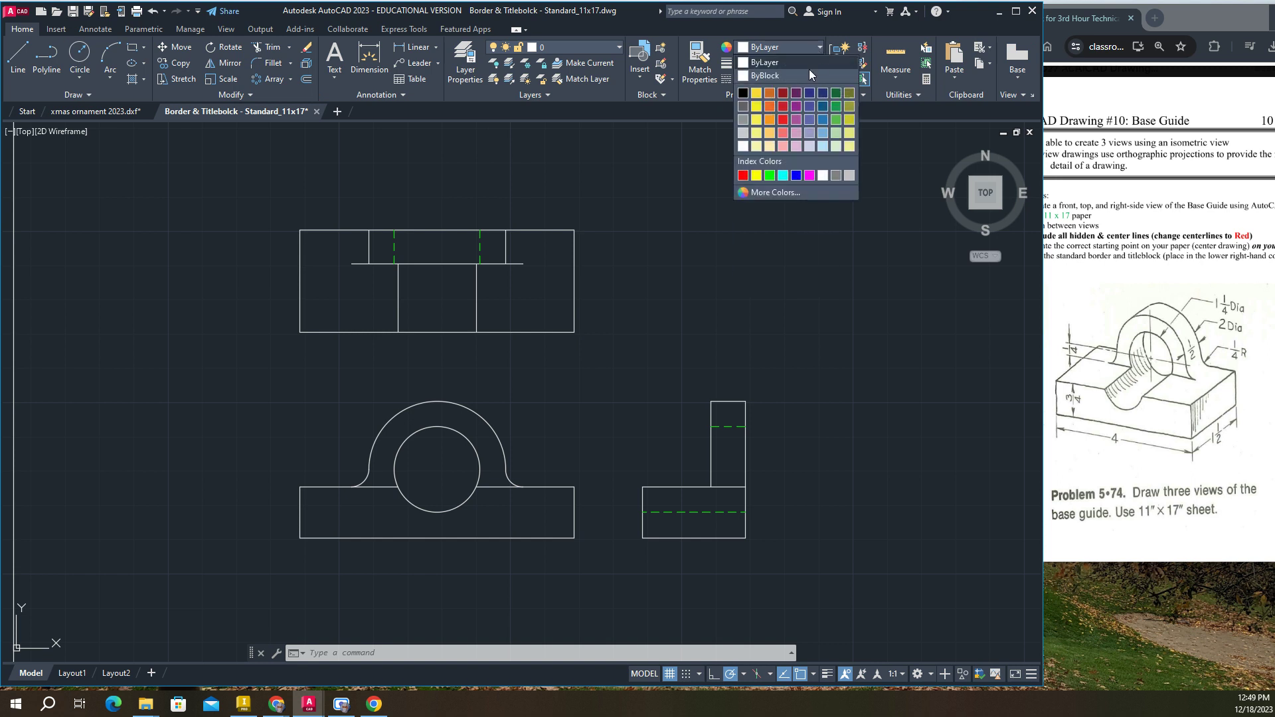
left_click(743, 175)
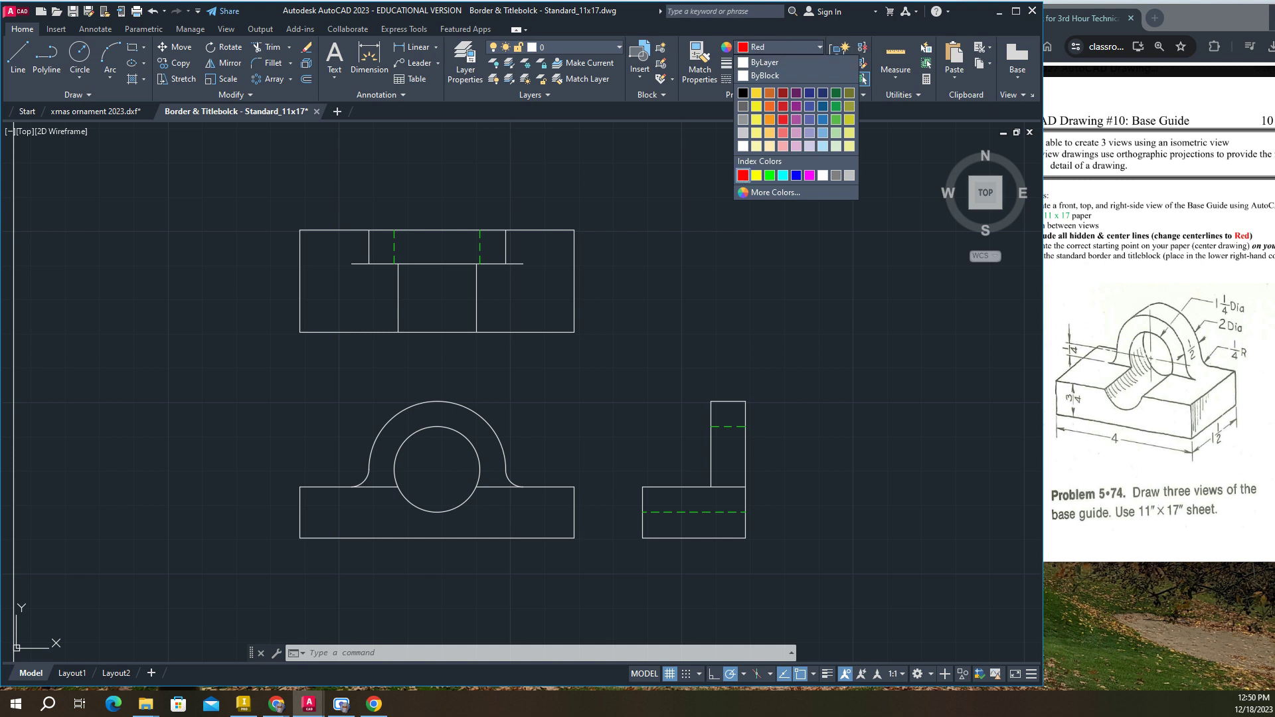
Add a center mark to the front view's circle.
left_click(95, 28)
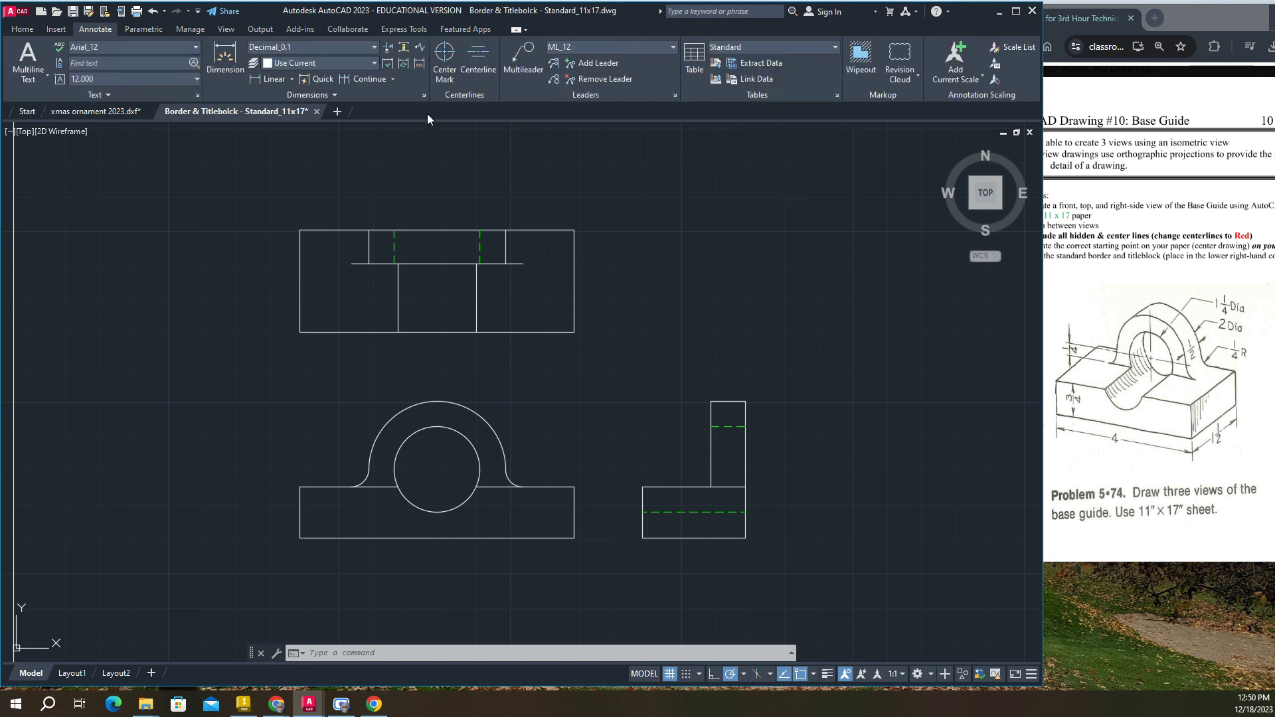
left_click(444, 57)
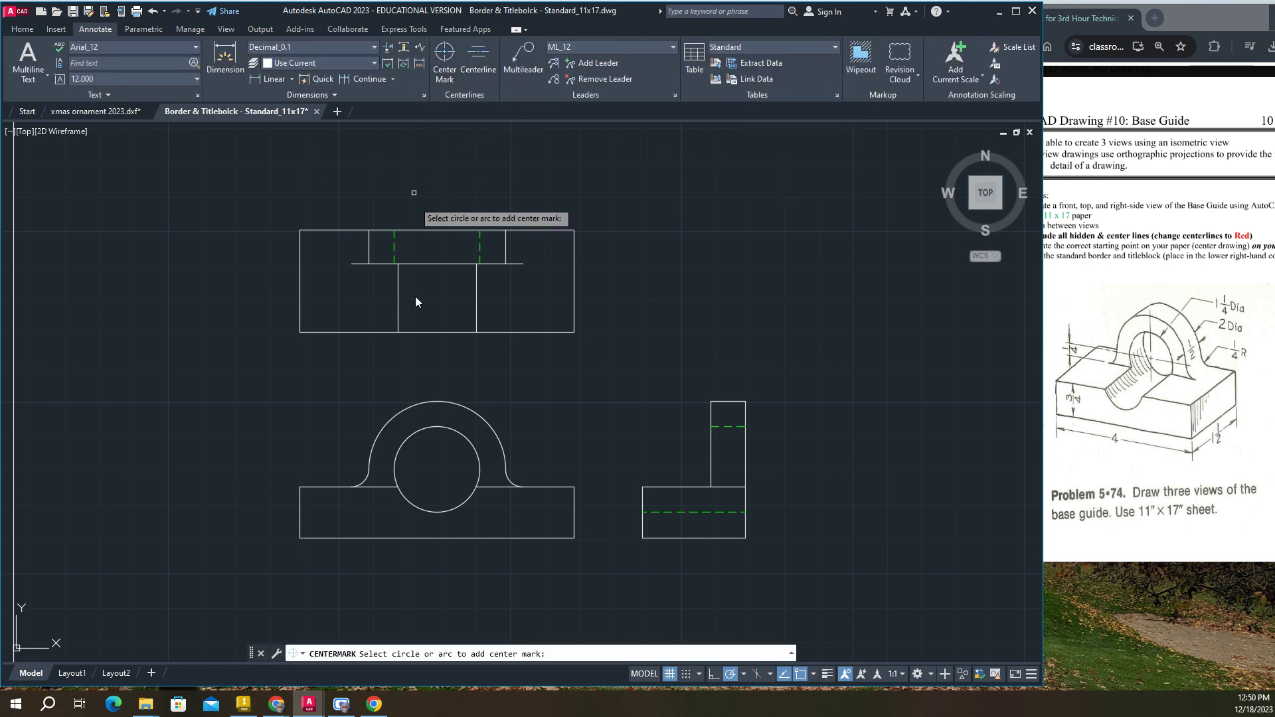
left_click(445, 401)
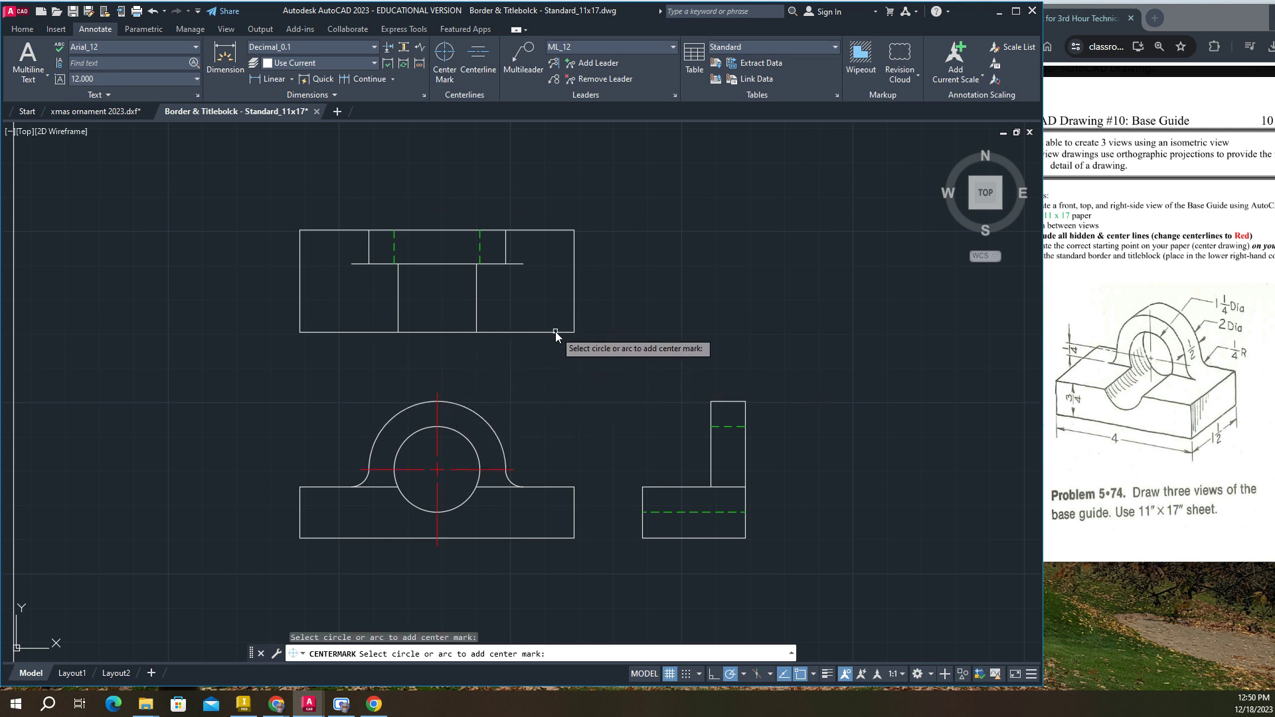
key("Escape")
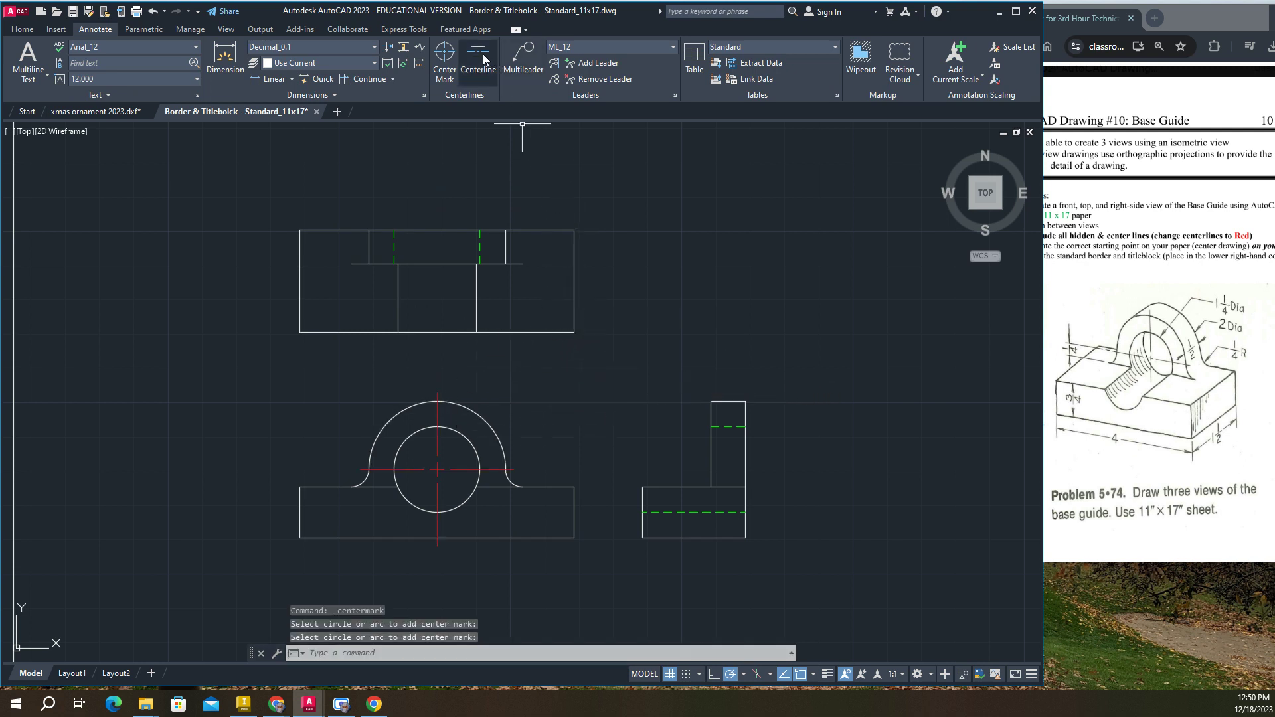
Add centerlines between the hole-edge line pairs in the top and right views.
left_click(478, 58)
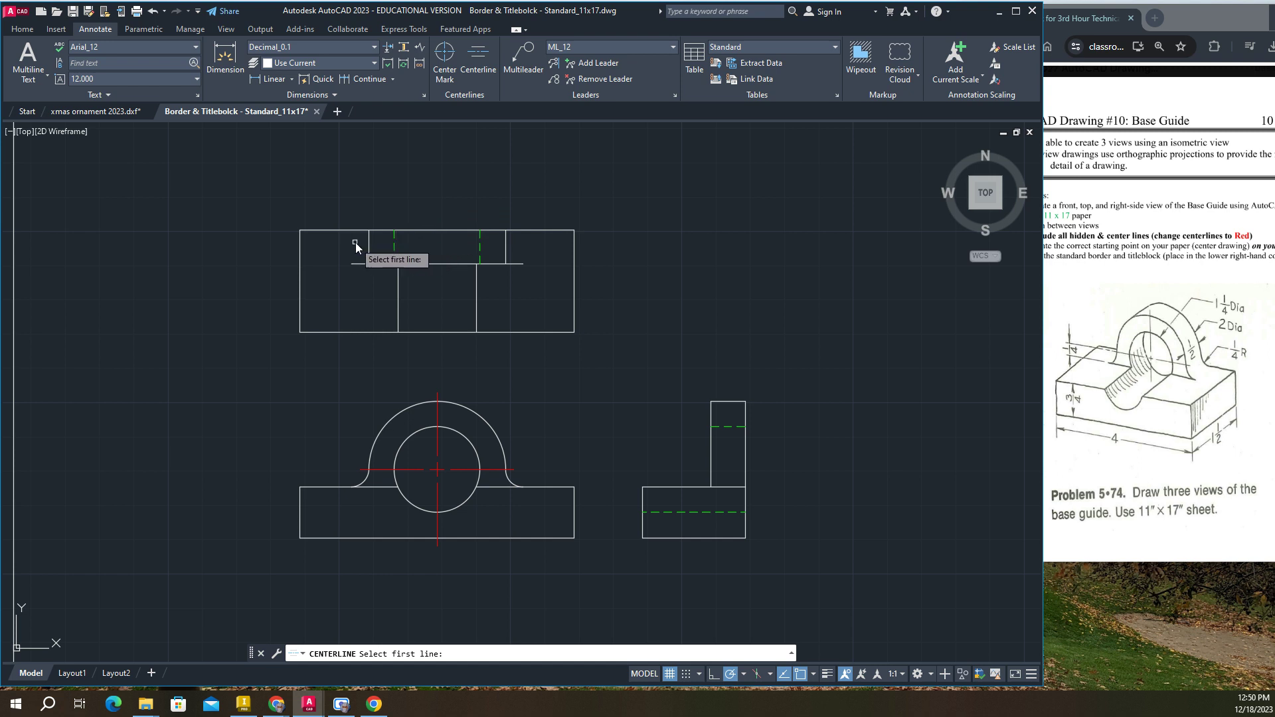
left_click(399, 278)
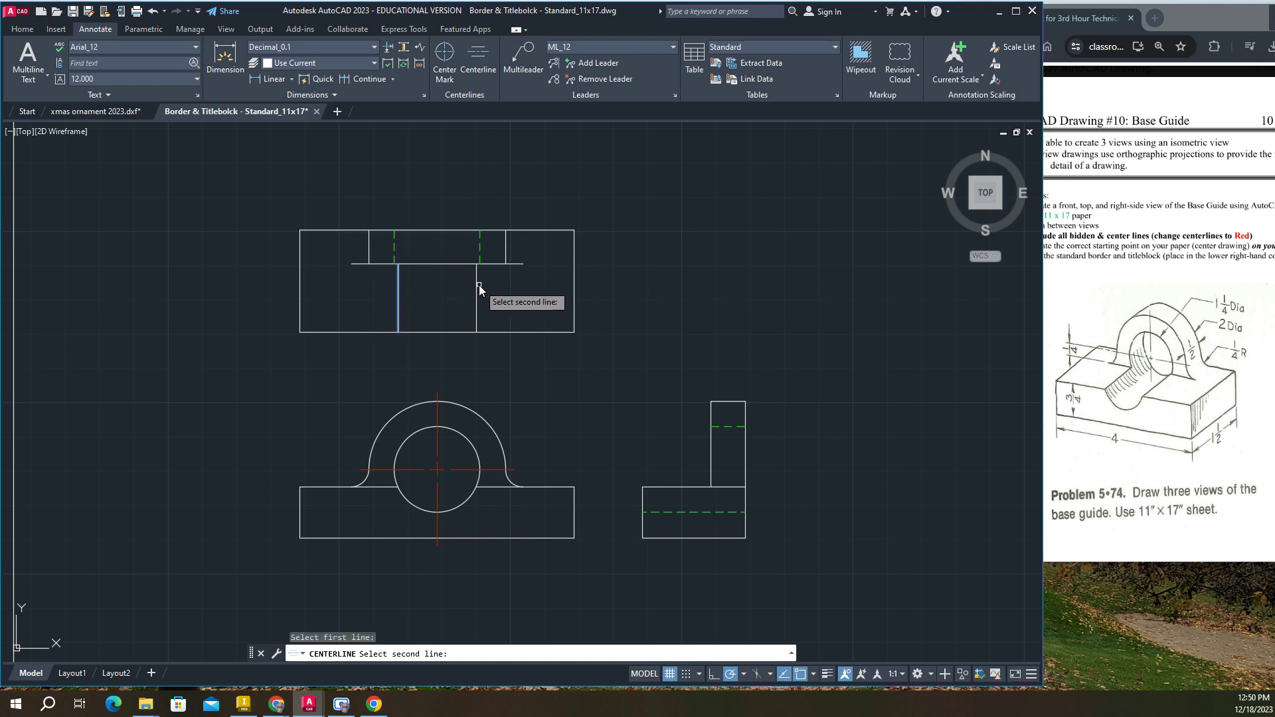
left_click(477, 284)
key("Return")
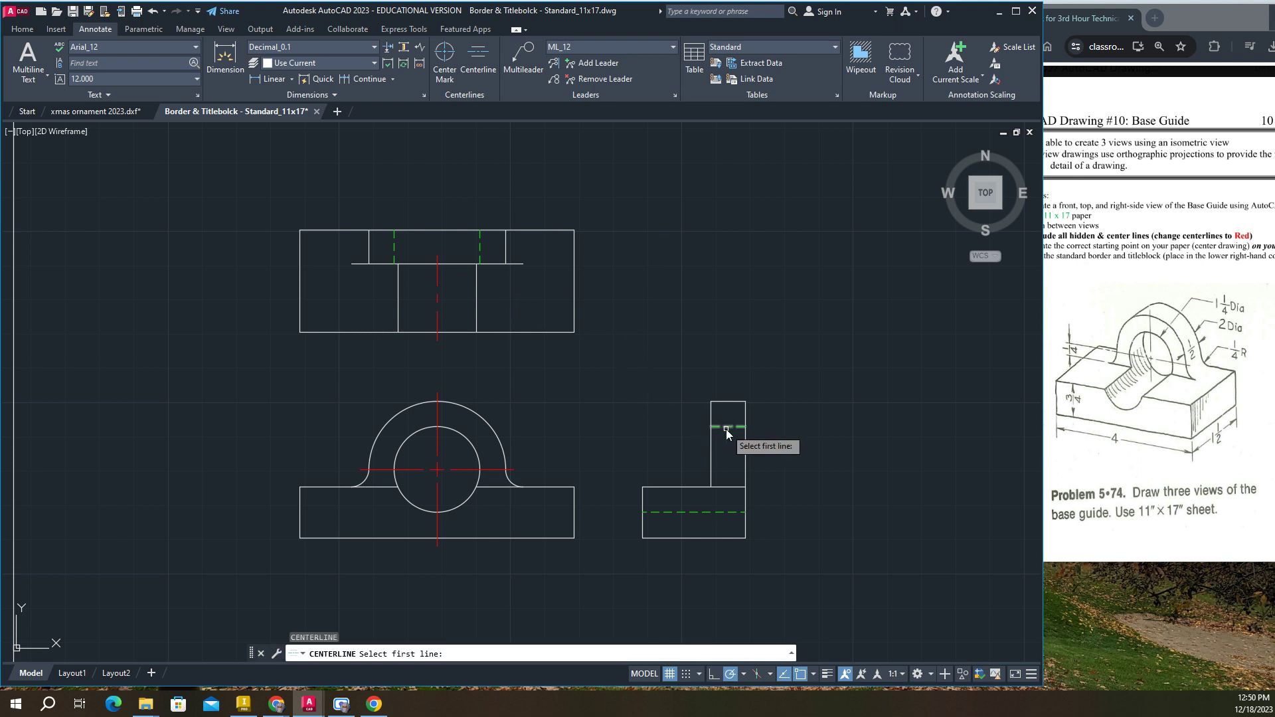
left_click(724, 427)
left_click(701, 512)
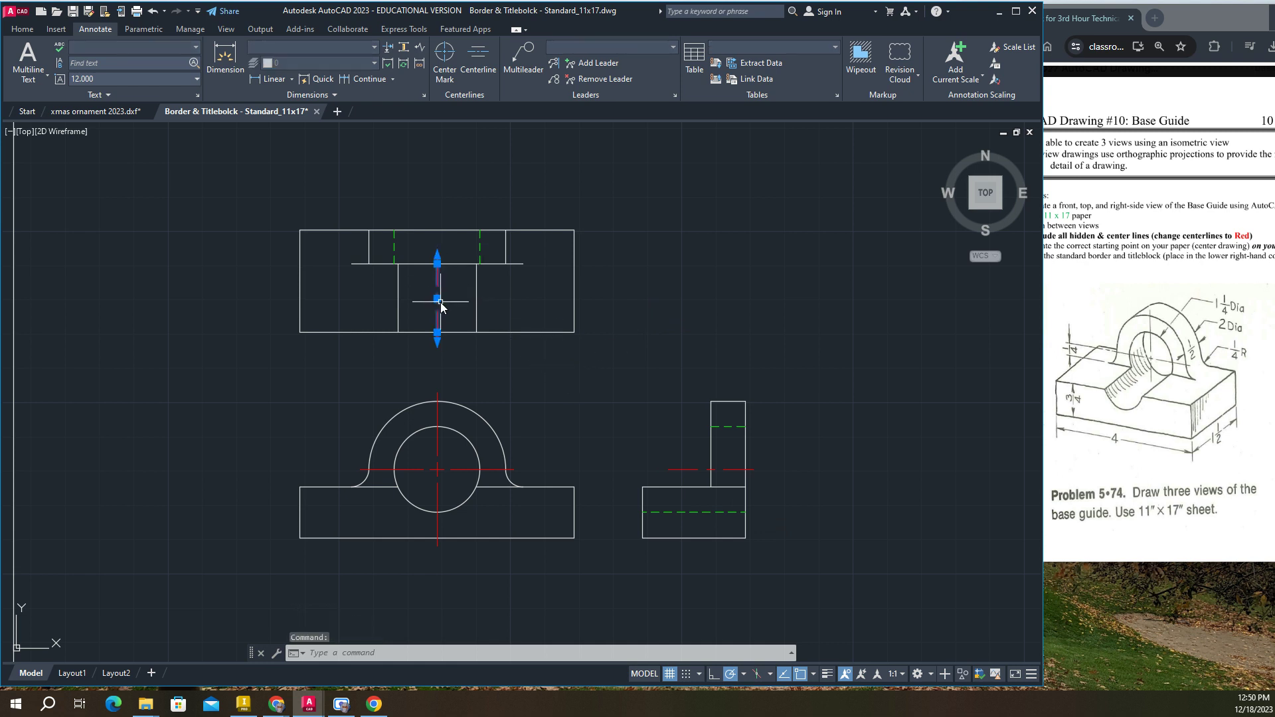
Stretch the top-view centerline's ends past the view's upper and lower edges.
left_click(437, 299)
left_click(437, 276)
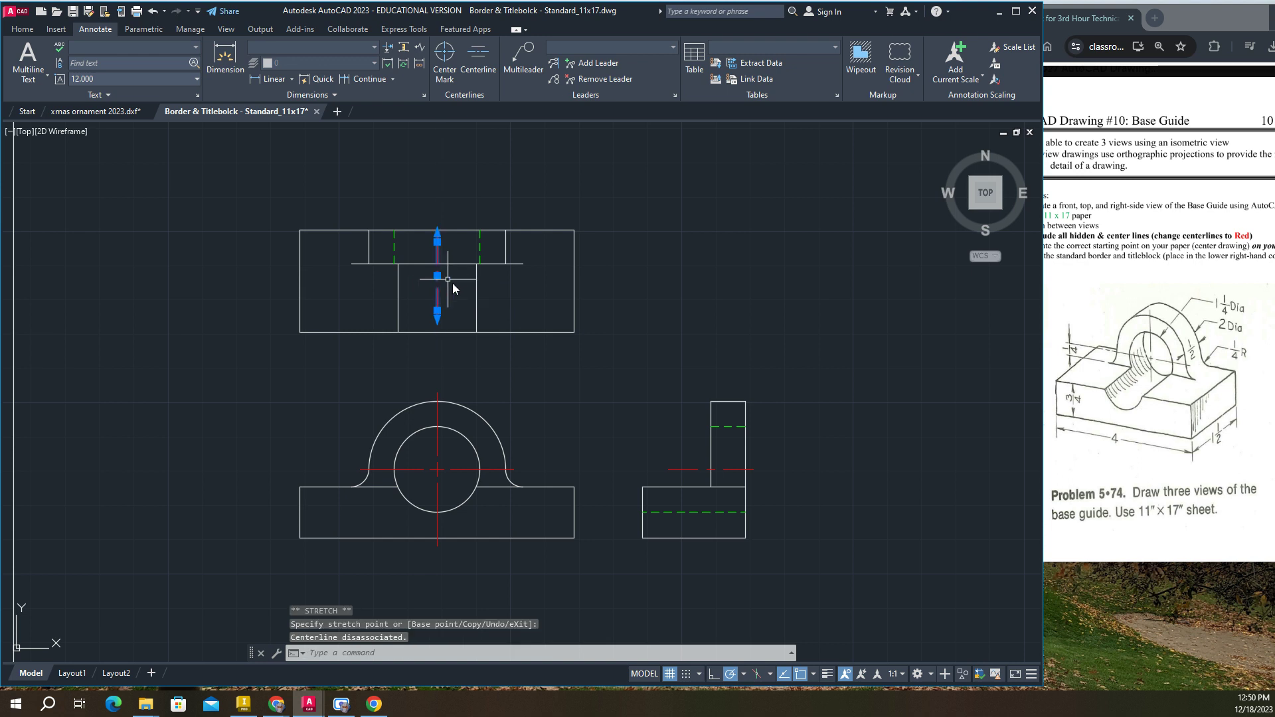
left_click(437, 310)
left_click(437, 345)
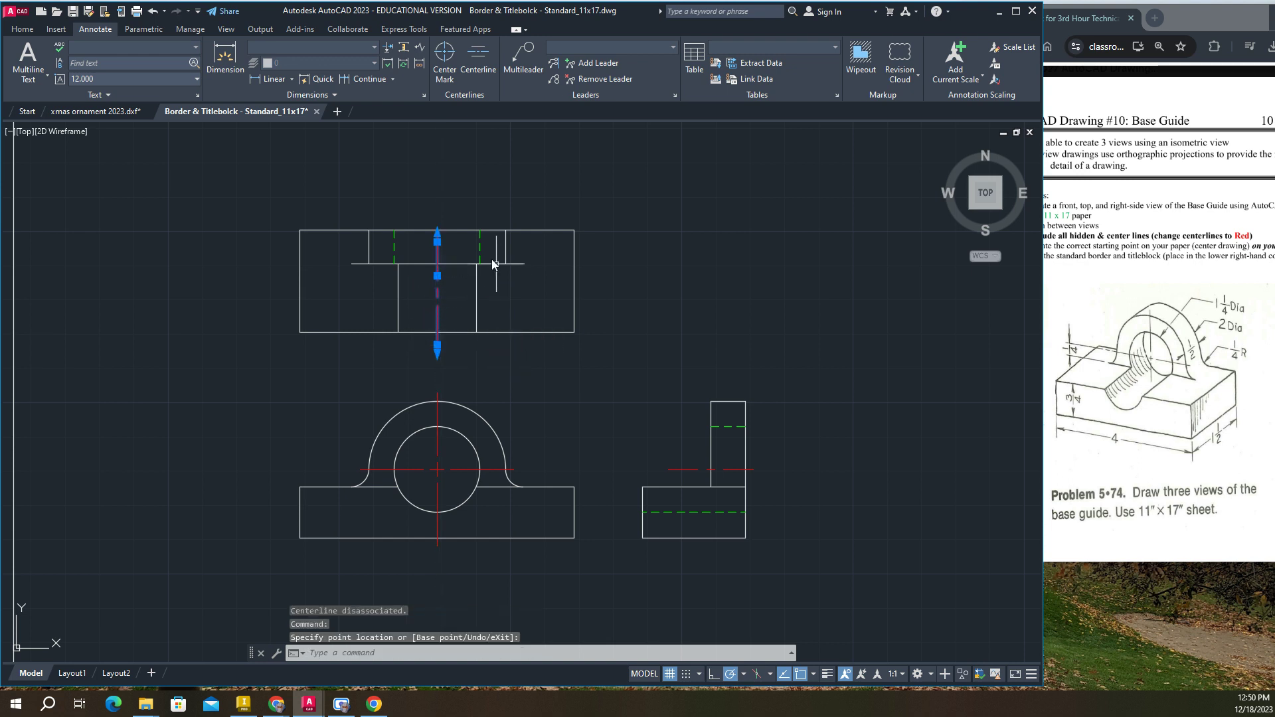
left_click(438, 208)
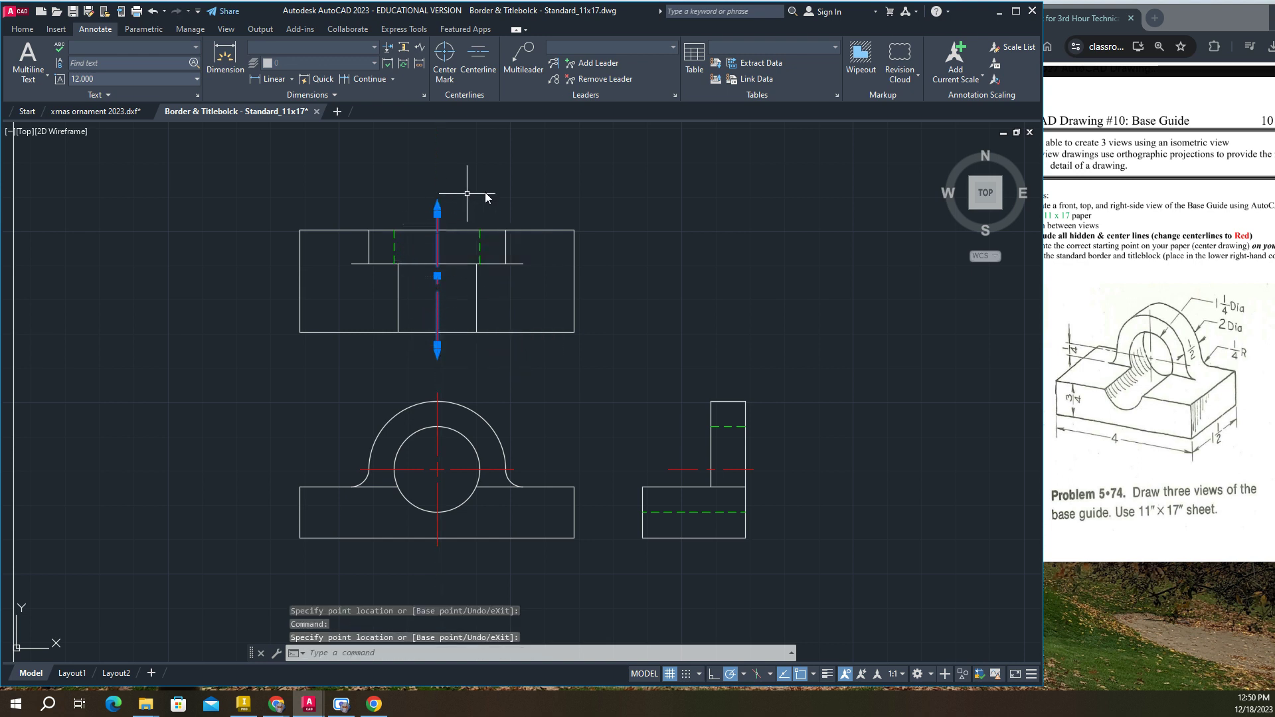
key("Escape")
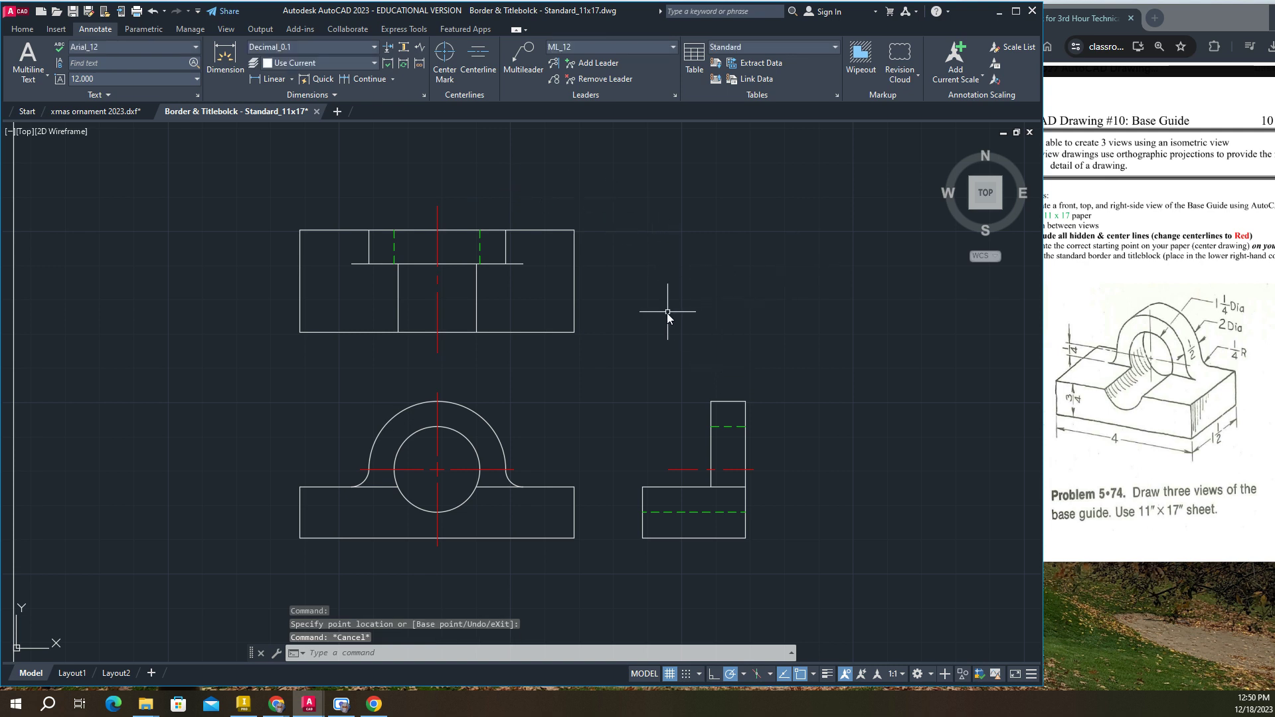
Window-select all three views and move them right from the circle centre.
scroll(666, 313, "down", 1)
scroll(654, 280, "down", 1)
middle_click_drag(721, 305, 642, 343)
left_click(284, 224)
left_click(725, 509)
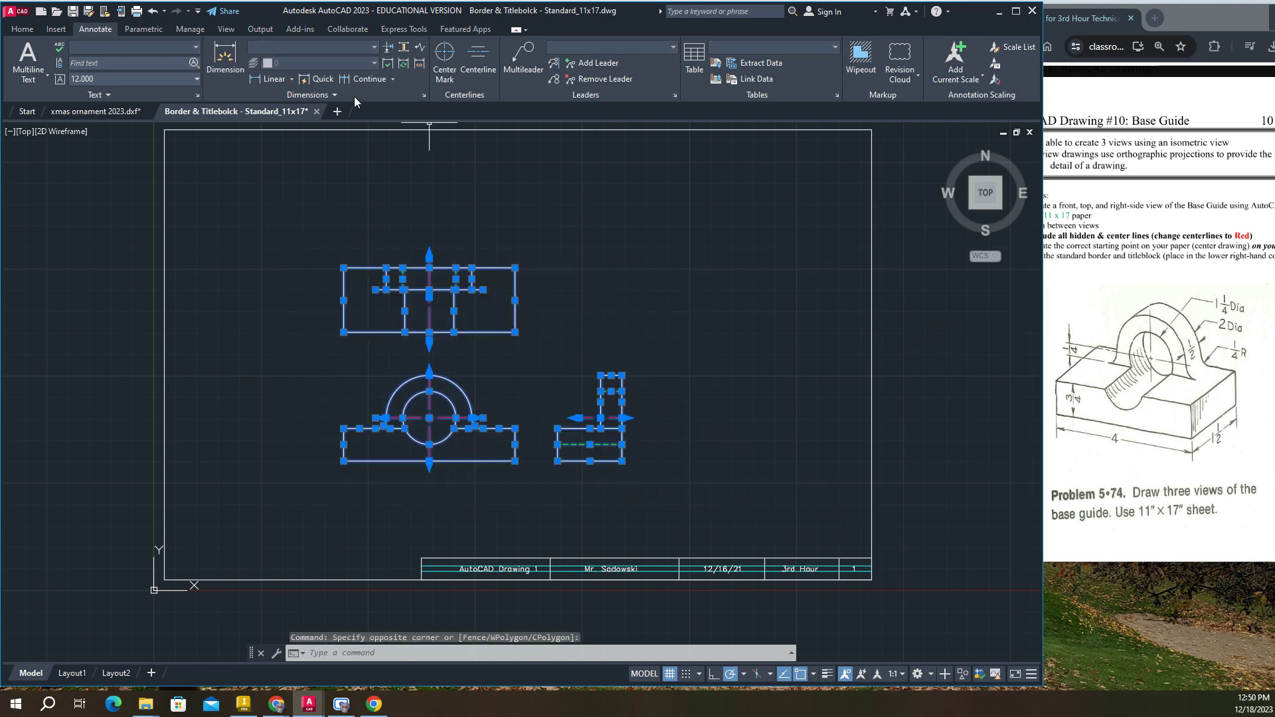
left_click(22, 29)
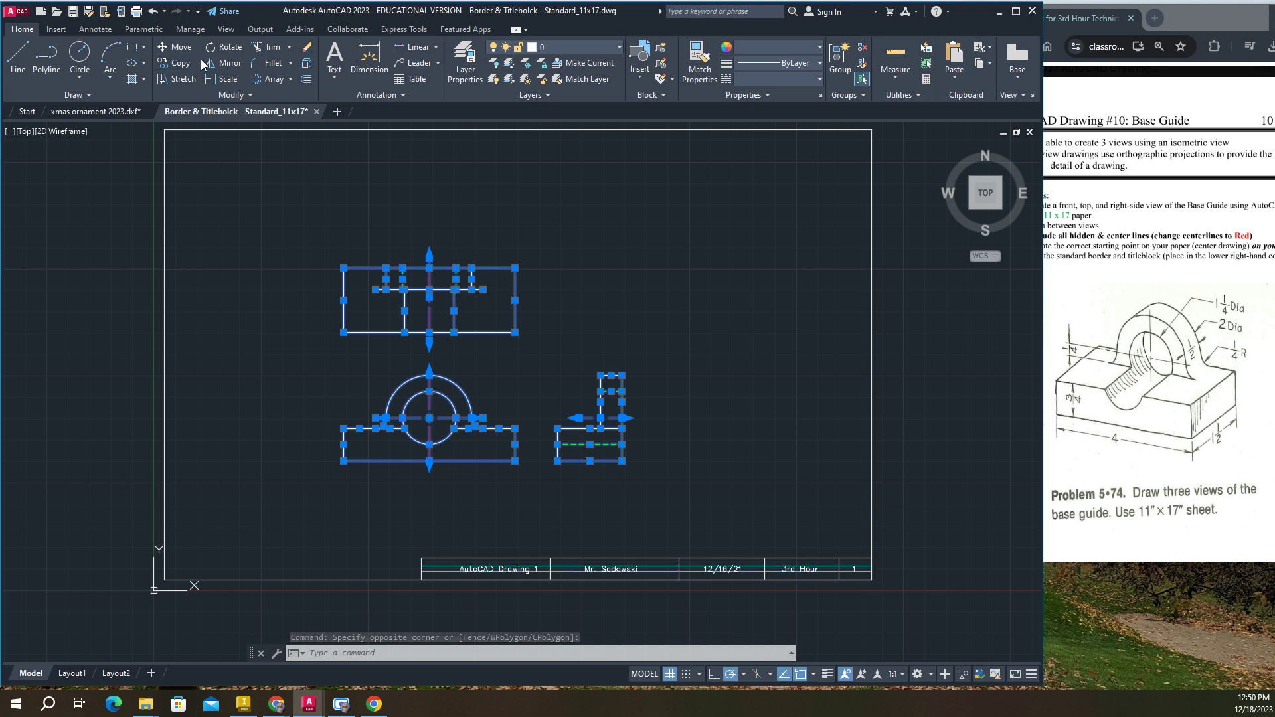
left_click(175, 47)
left_click(429, 418)
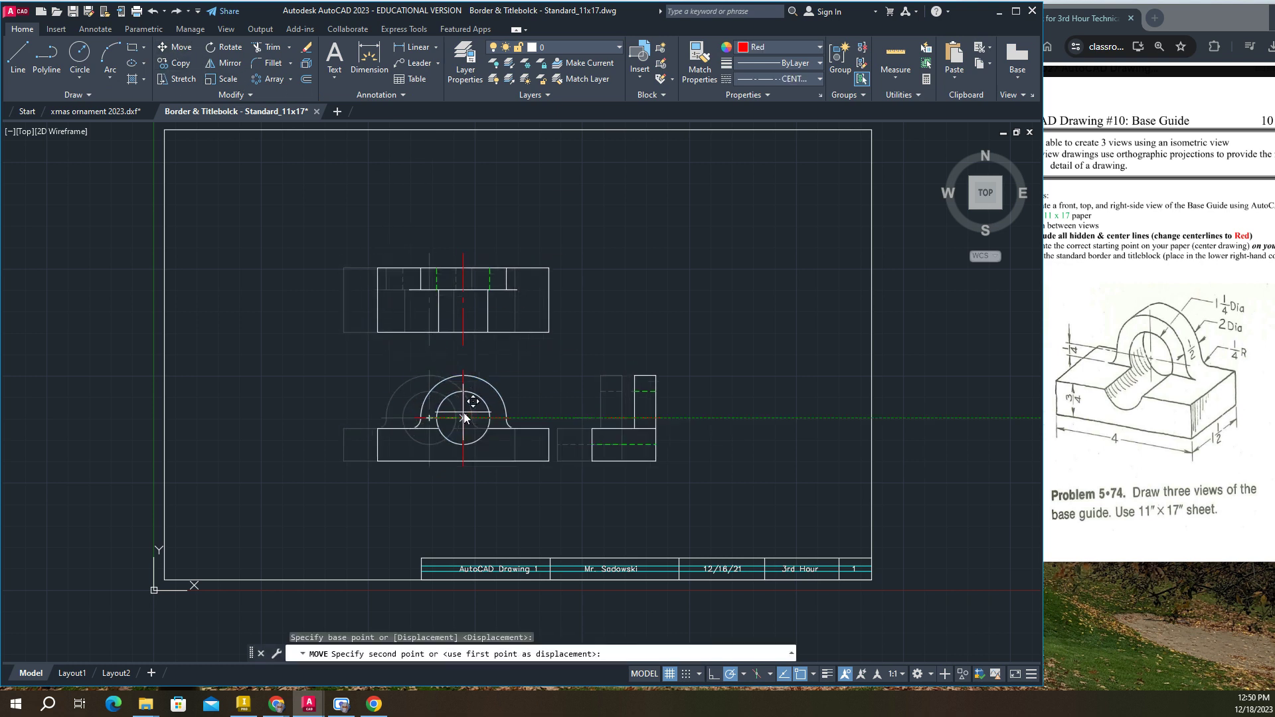
left_click(466, 409)
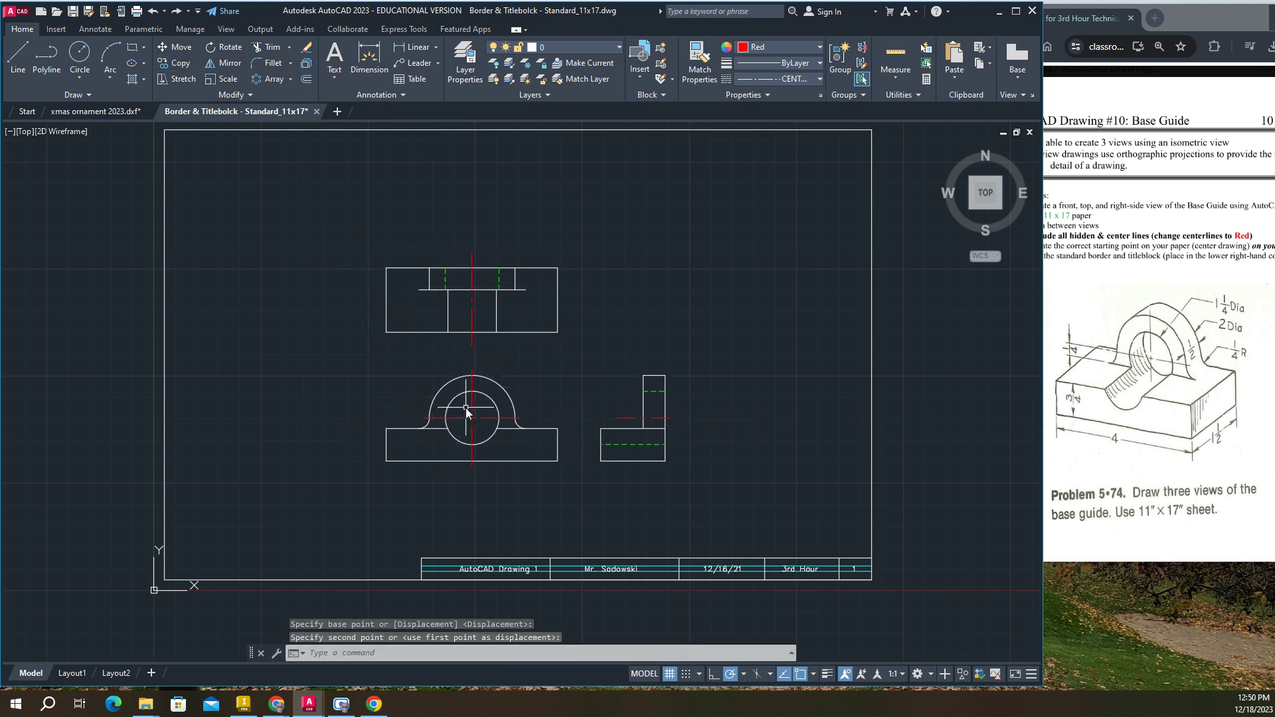
key("Escape")
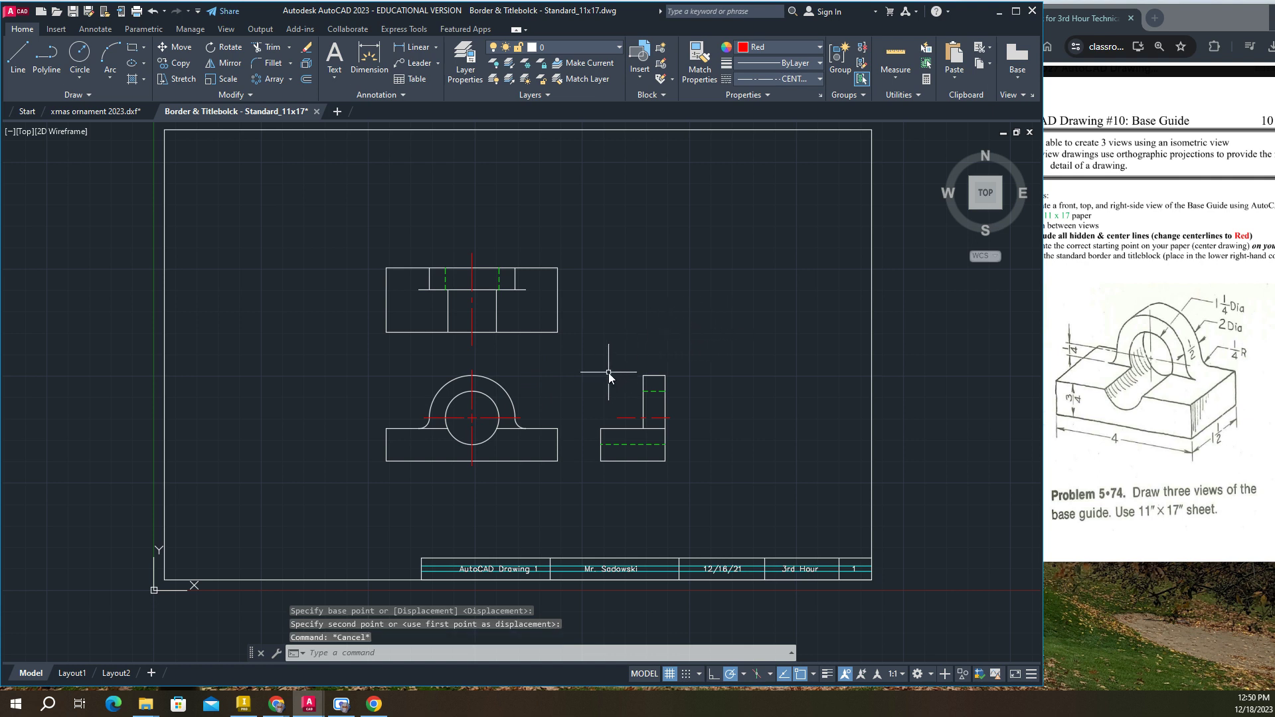
Reselect the three views, move them higher inside the border, and recenter the sheet.
middle_click_drag(608, 373, 595, 353)
left_click_drag(325, 220, 751, 534)
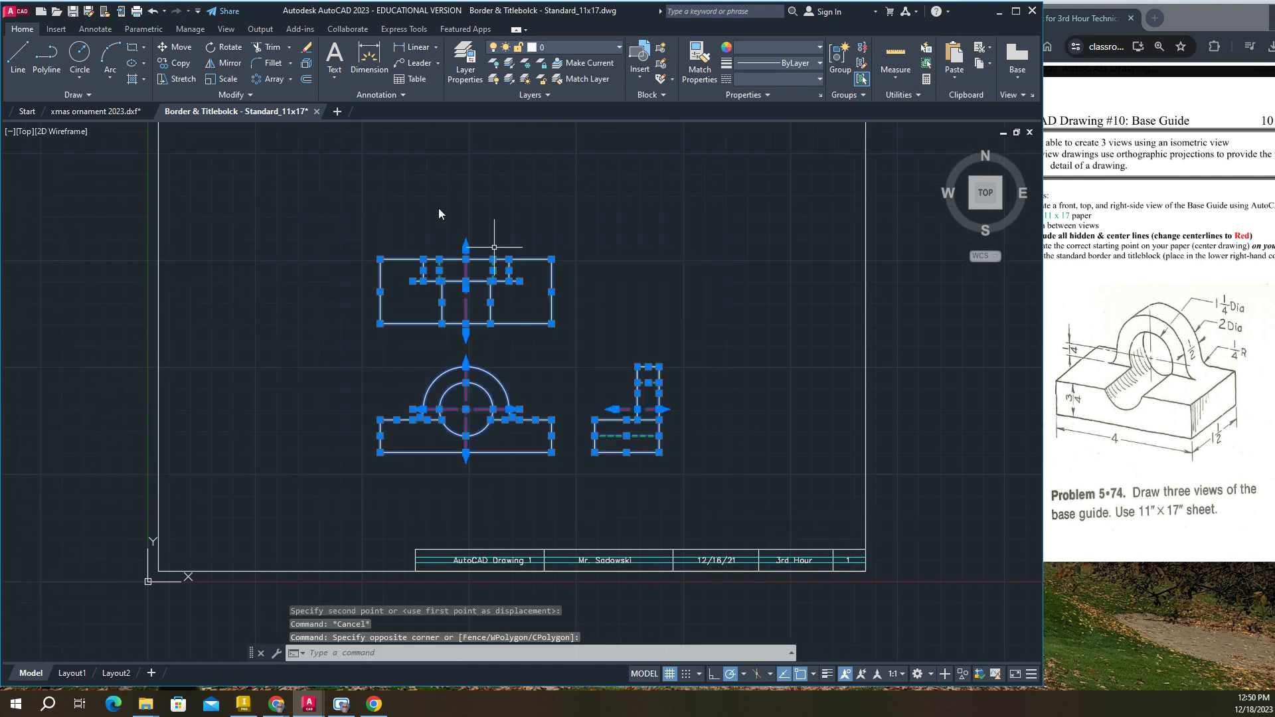
left_click(176, 47)
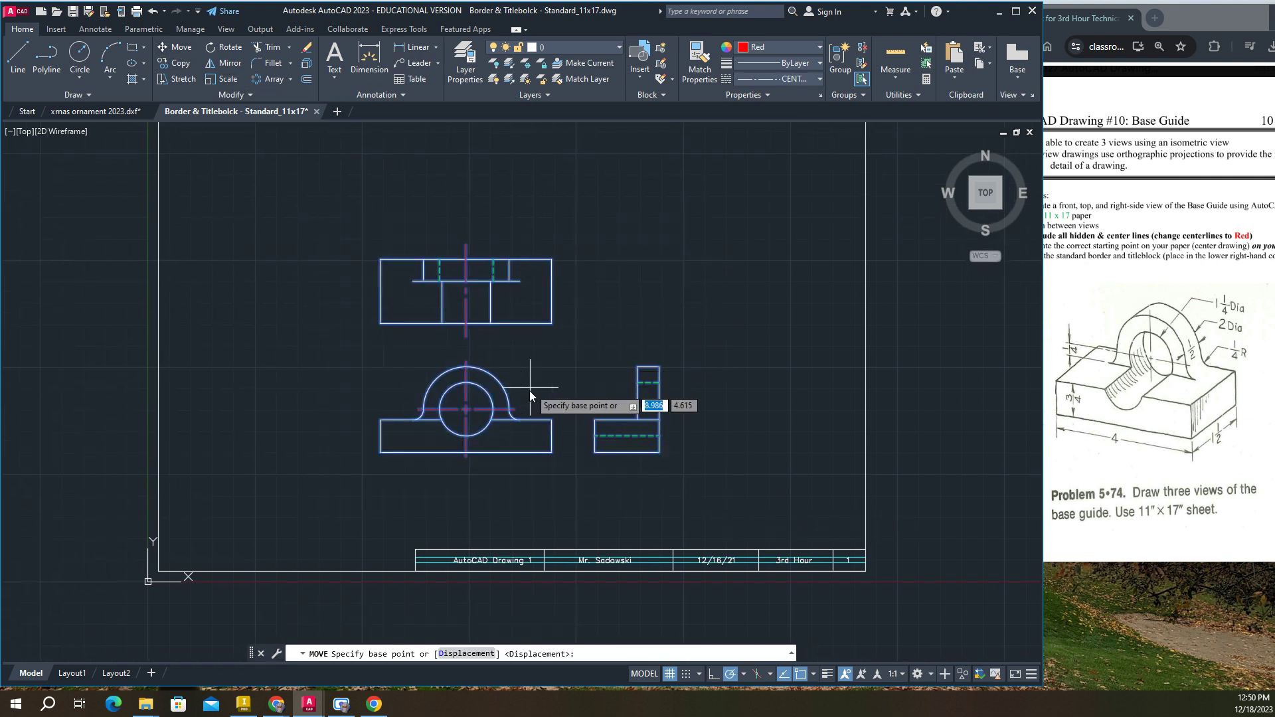
left_click(473, 412)
left_click(462, 390)
key("Escape")
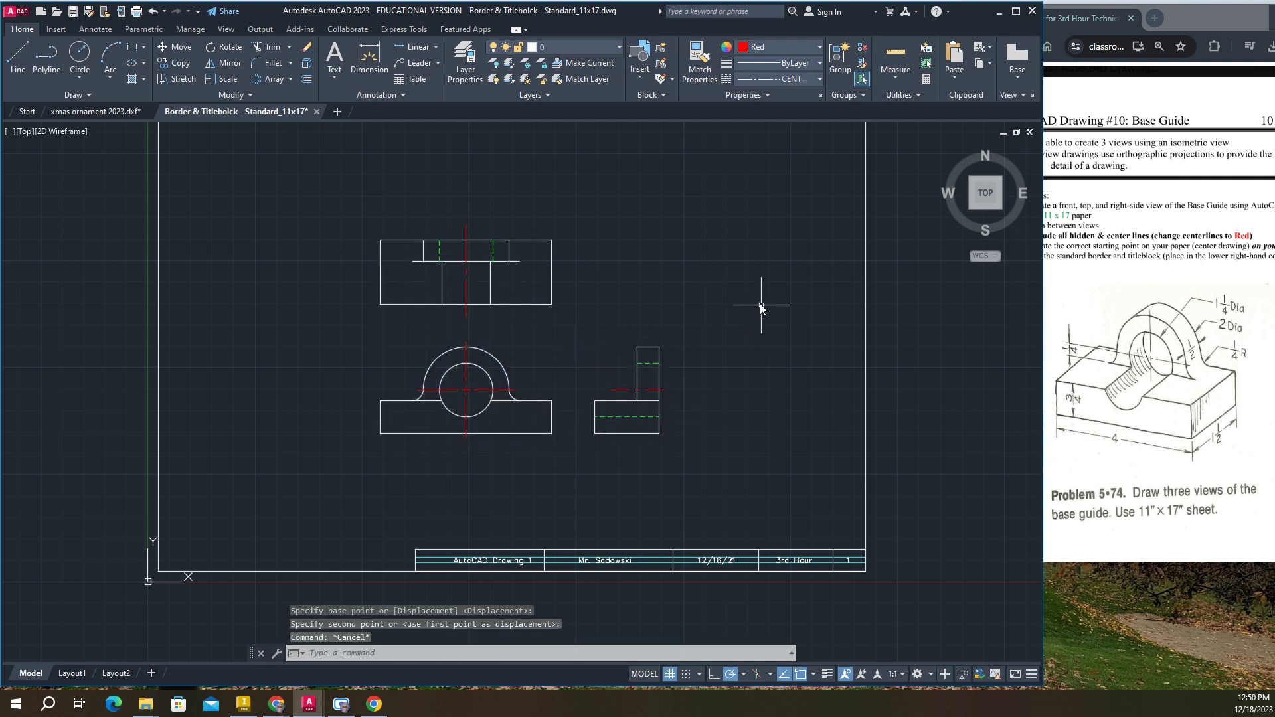
middle_click_drag(635, 306, 575, 346)
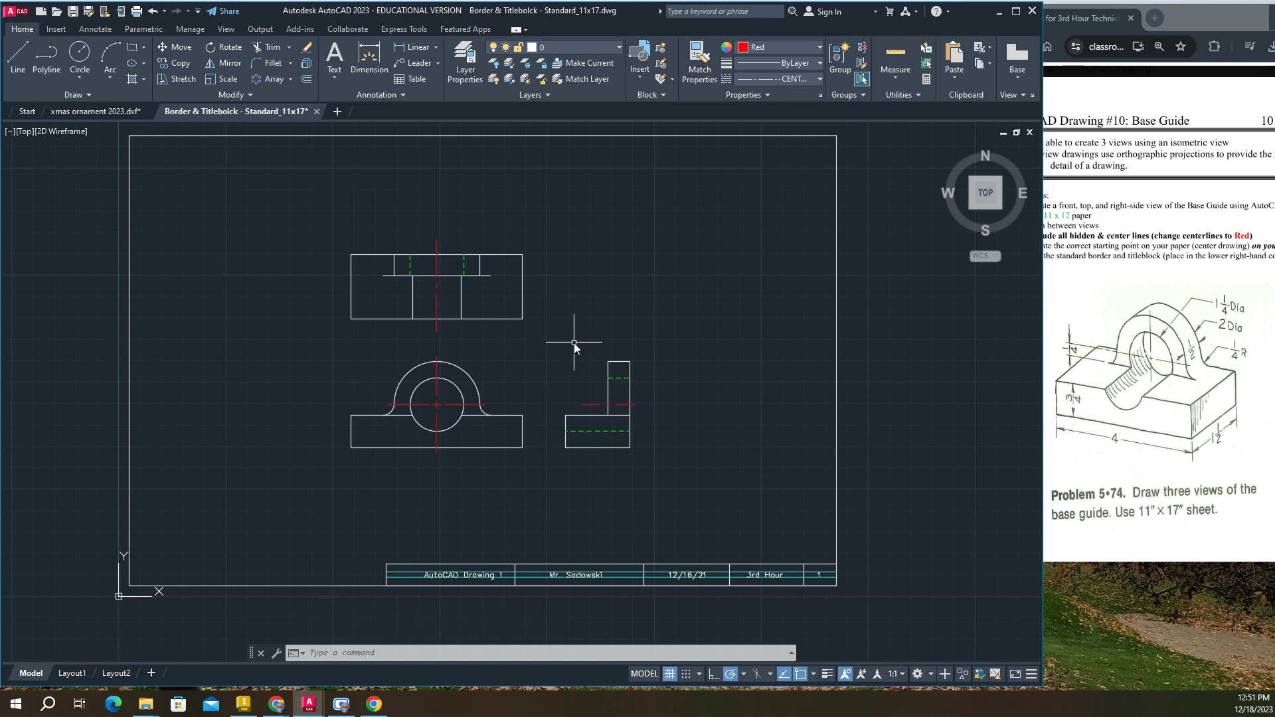
middle_click_drag(574, 344, 578, 350)
Open a multiline text box below the sheet, then abandon it empty.
left_click(335, 53)
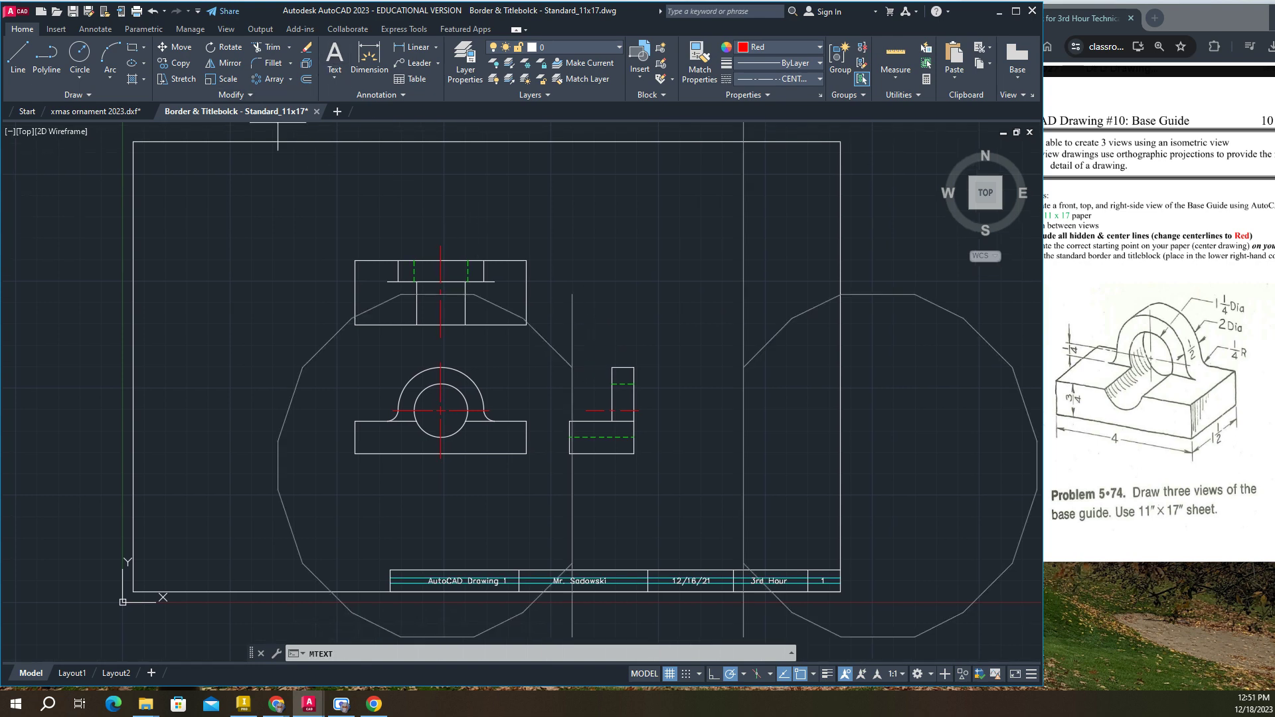
scroll(456, 178, "down", 4)
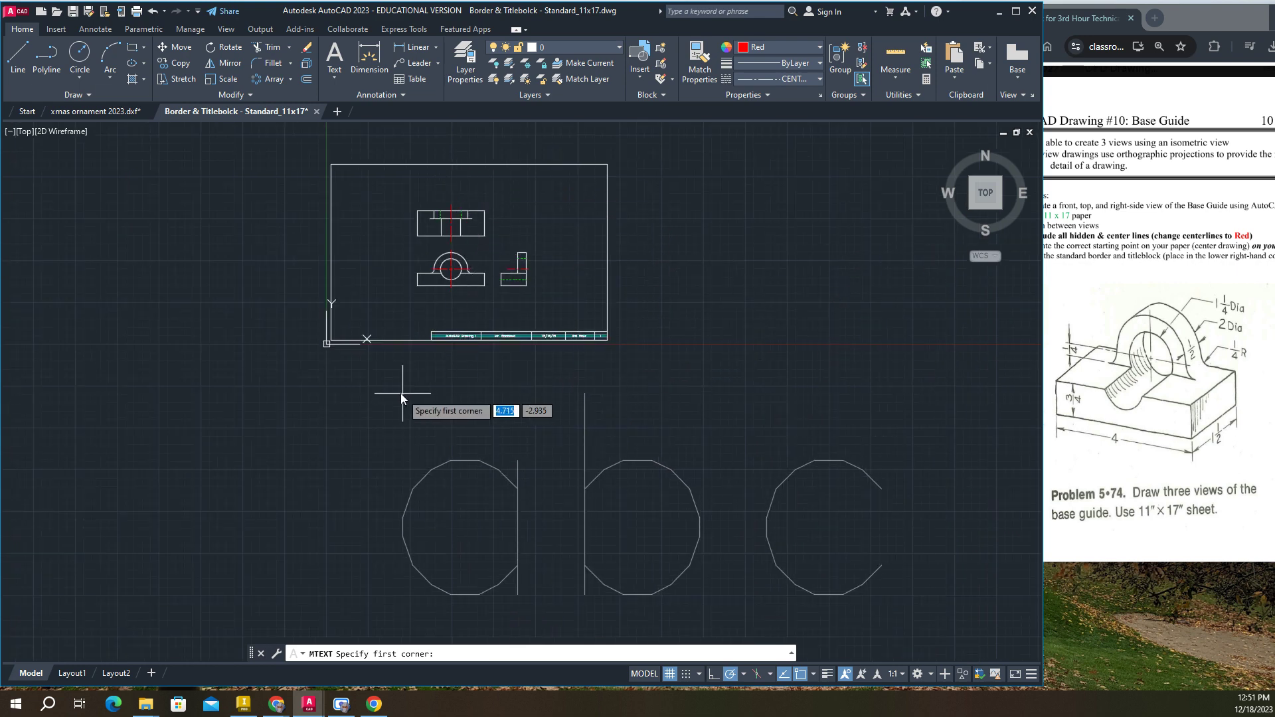
left_click(376, 386)
left_click(552, 422)
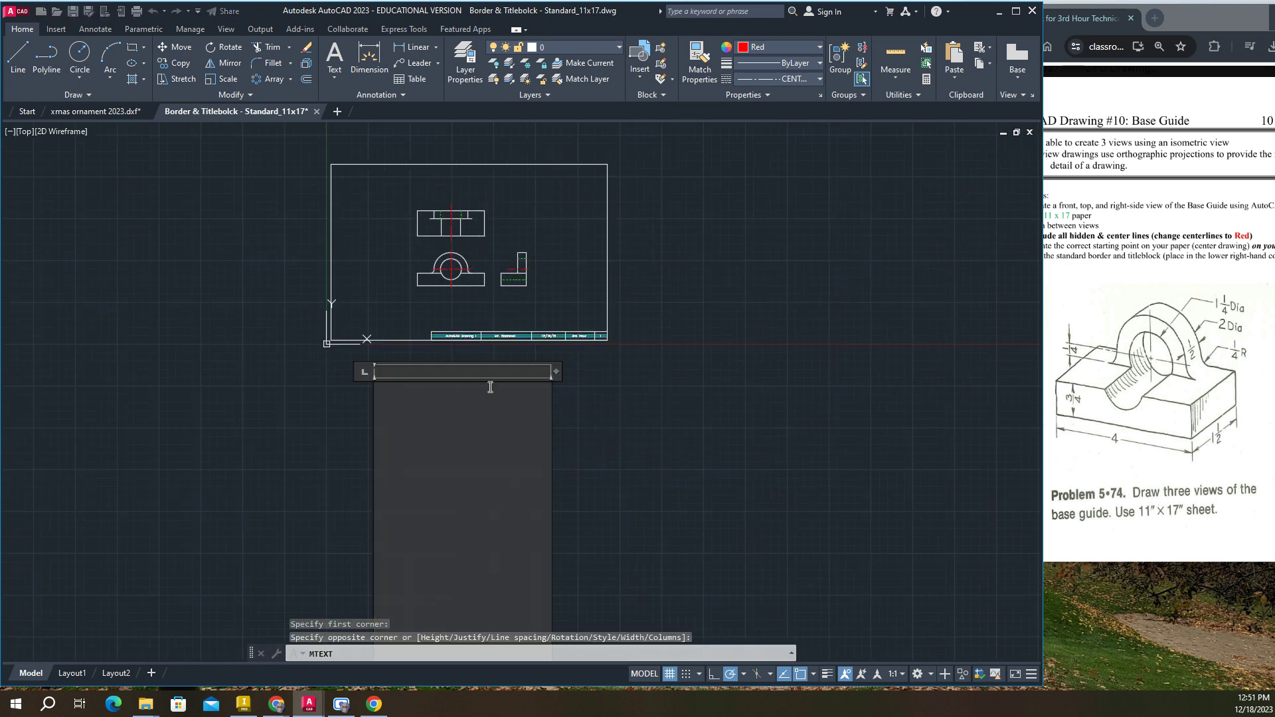
key("Escape")
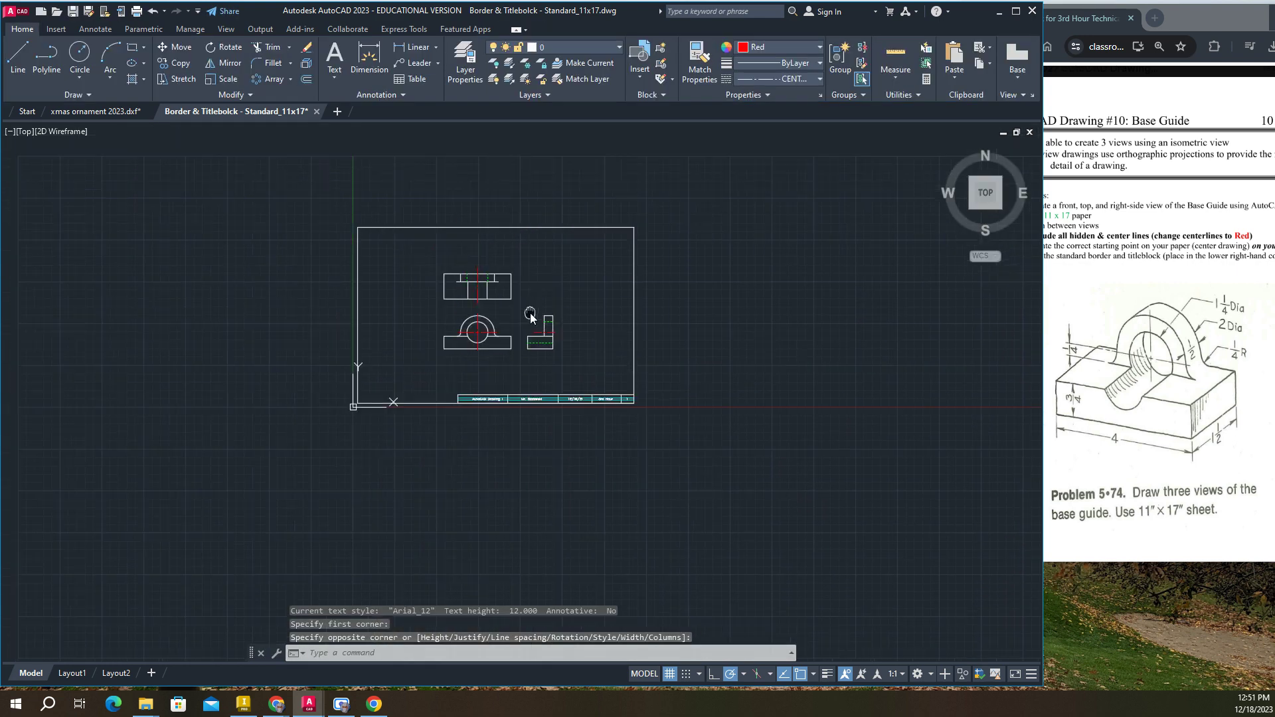
scroll(524, 308, "up", 2)
scroll(541, 304, "up", 2)
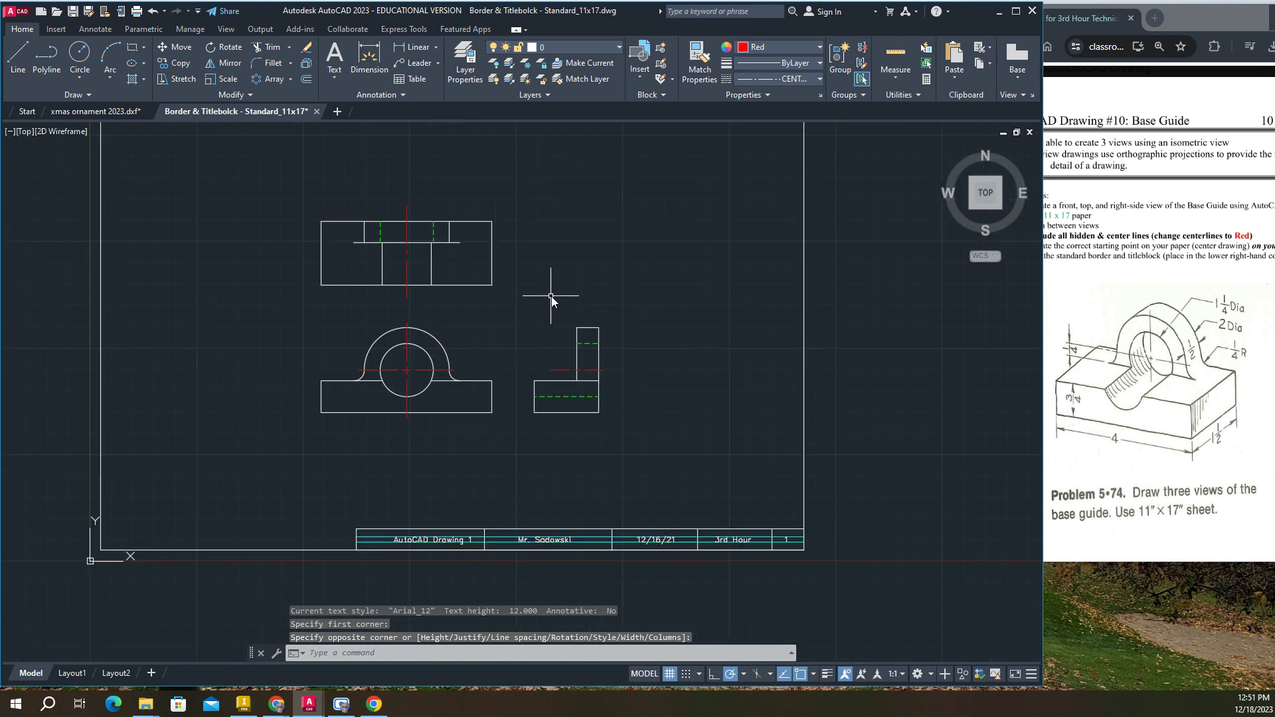